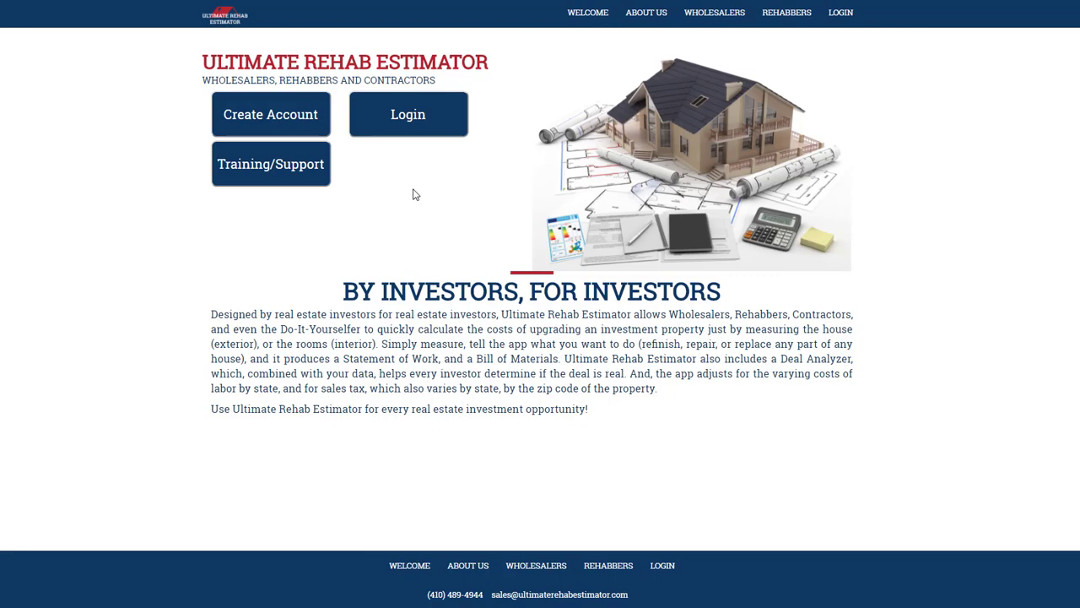
- Log in with the prefilled account credentials and open the new property's entry form
click(413, 125)
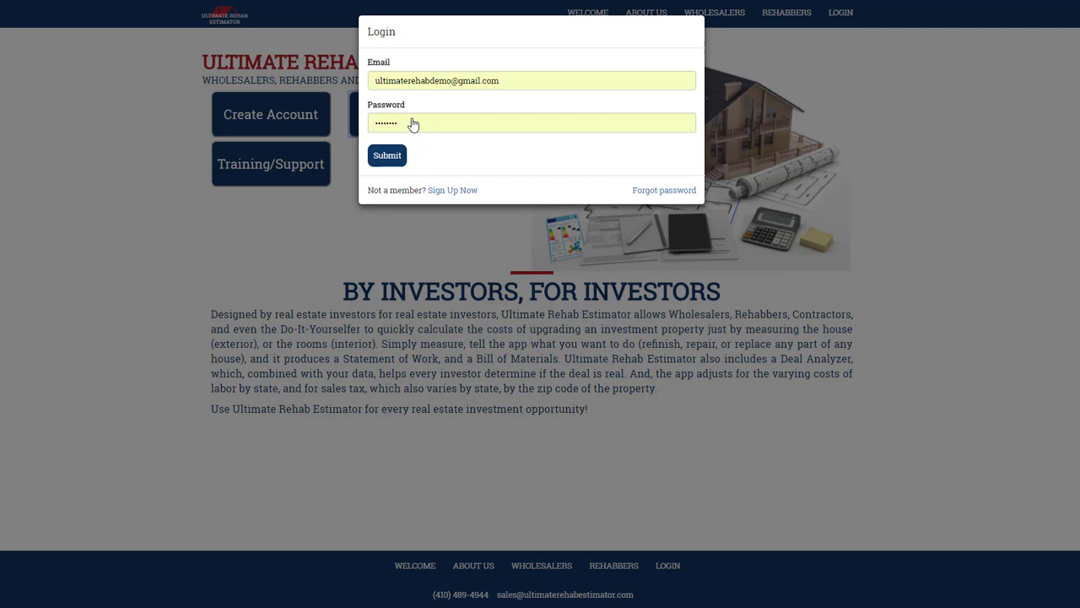
click(386, 158)
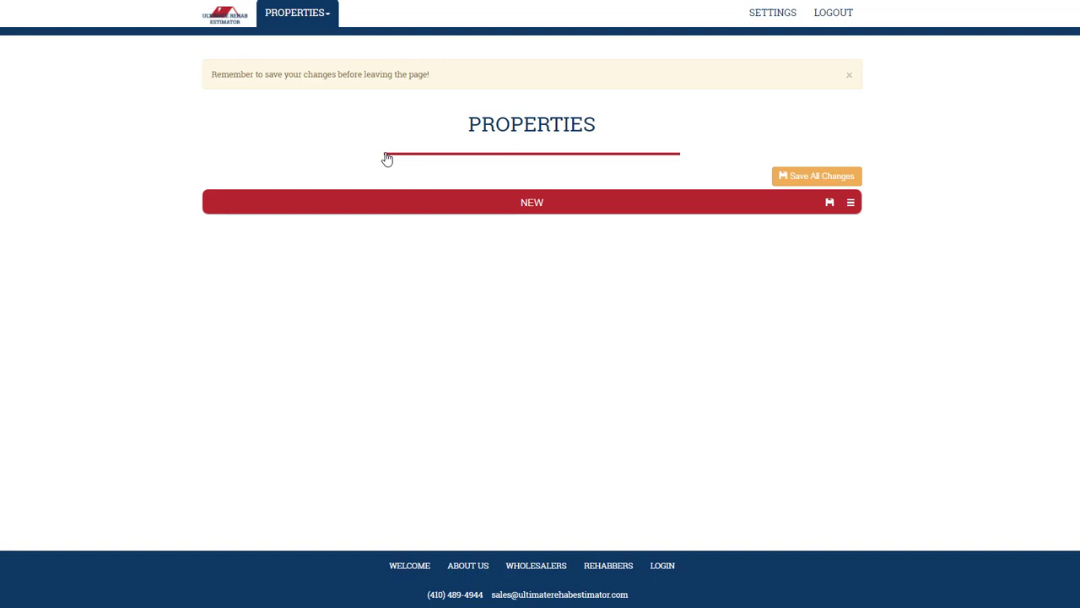
click(852, 207)
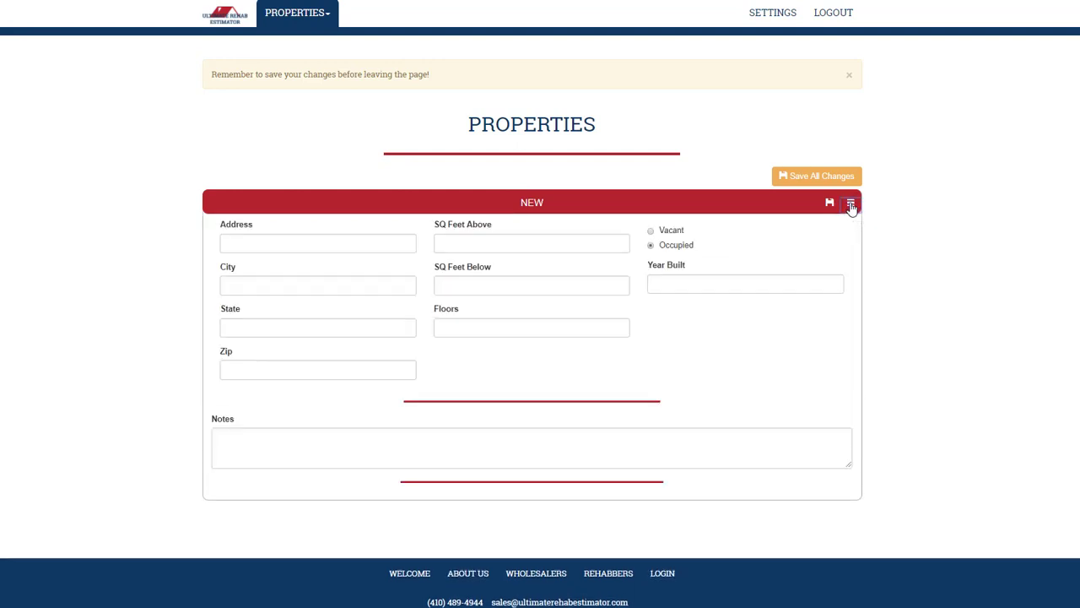
- Enter the new property's street address, city, state and zip code
click(298, 244)
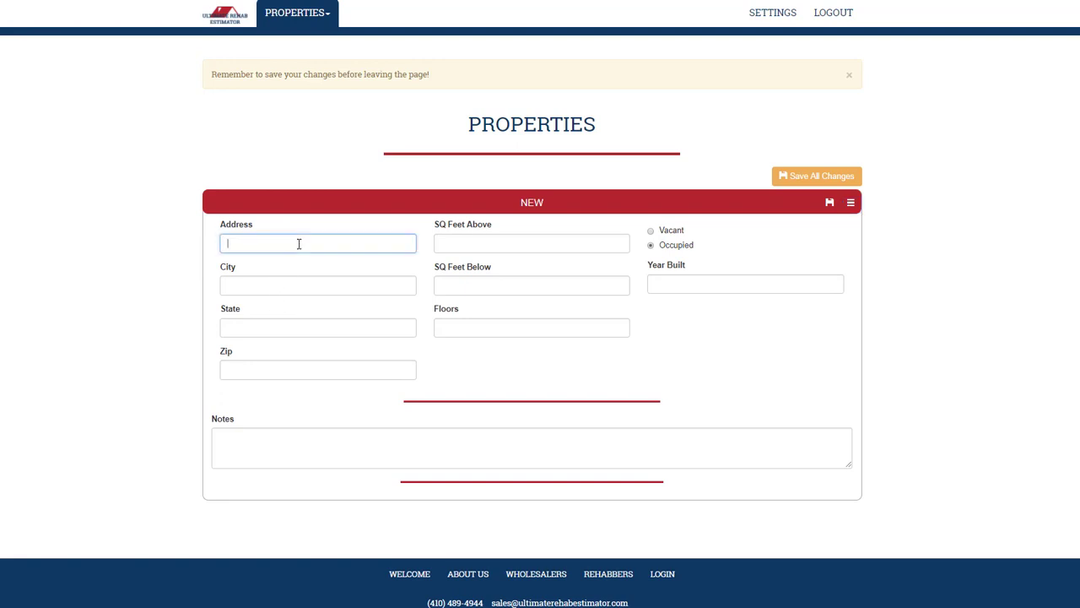
text(1234 Demo Ave)
key(Tab)
text(E)
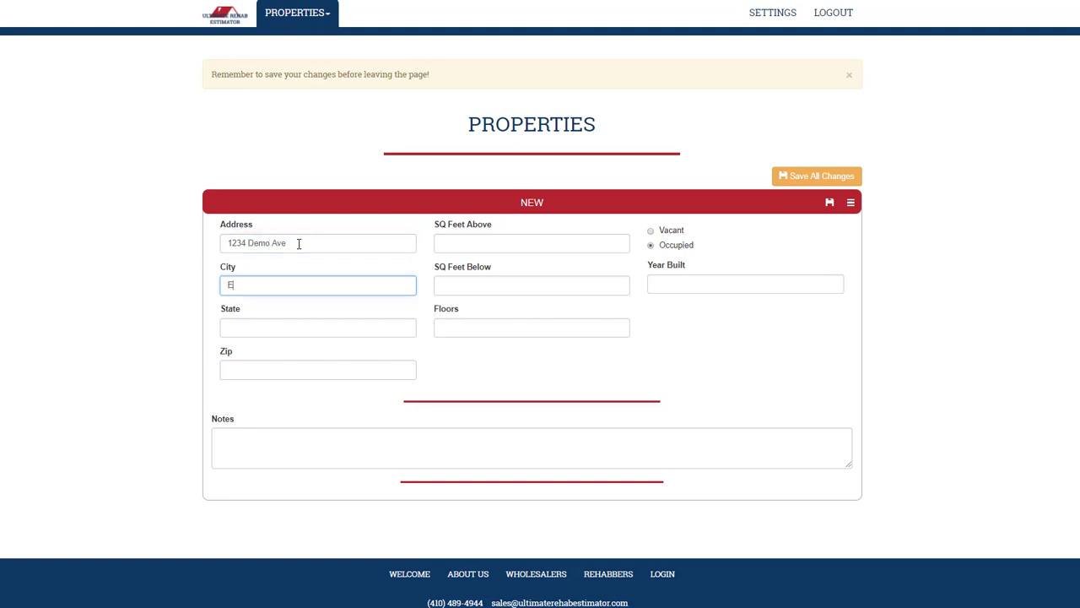
text(llicott City)
key(Tab)
text(MD)
key(Tab)
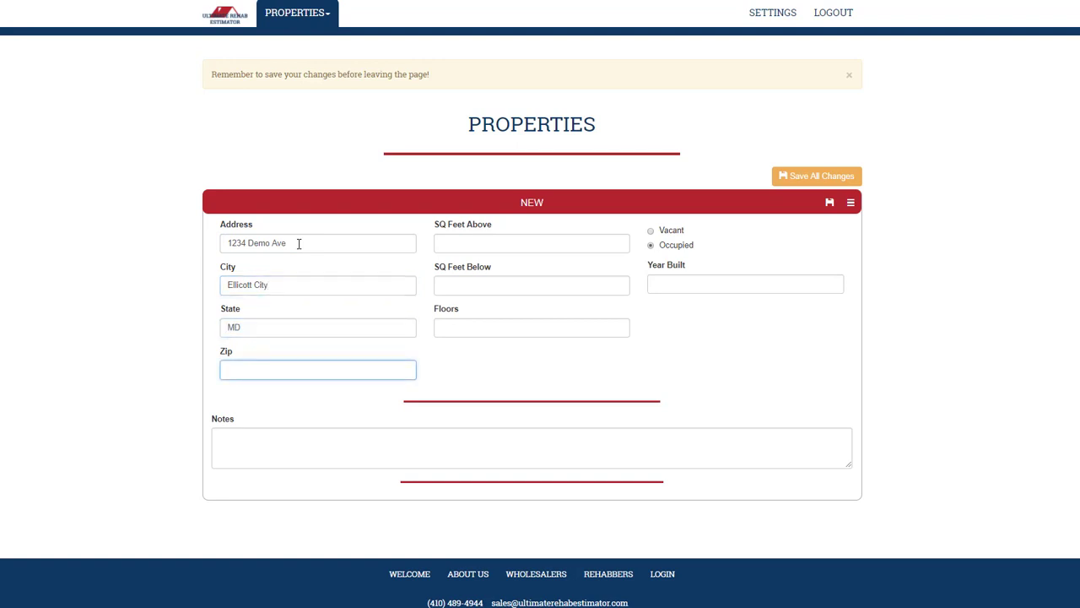
text(21042)
- Set the property's square feet above to 1500, square feet below to 500, floors to 1 and year built to 1965
click(442, 242)
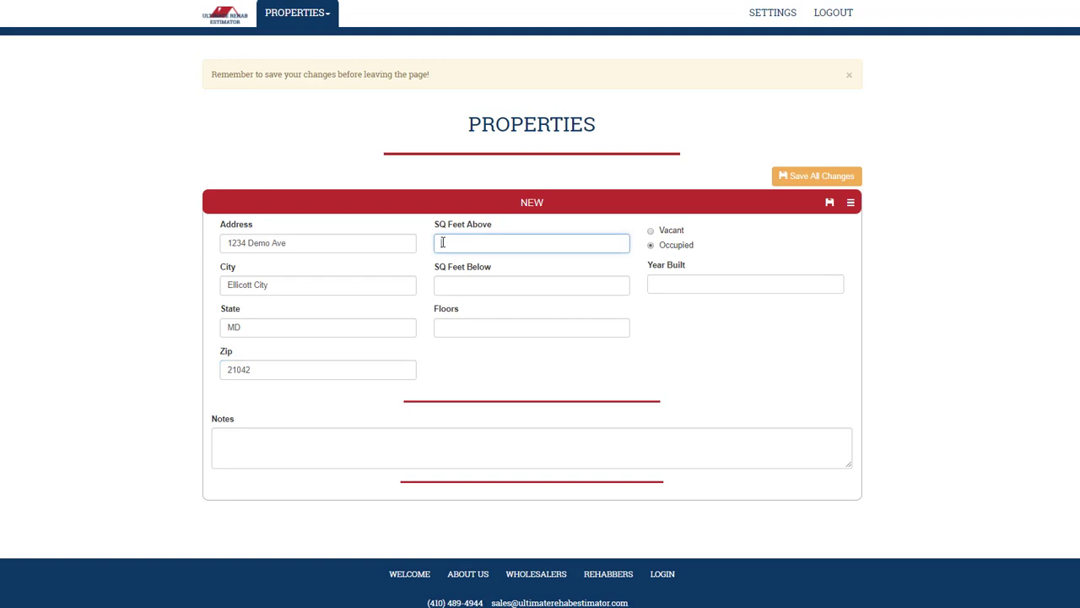
text(1500)
key(Tab)
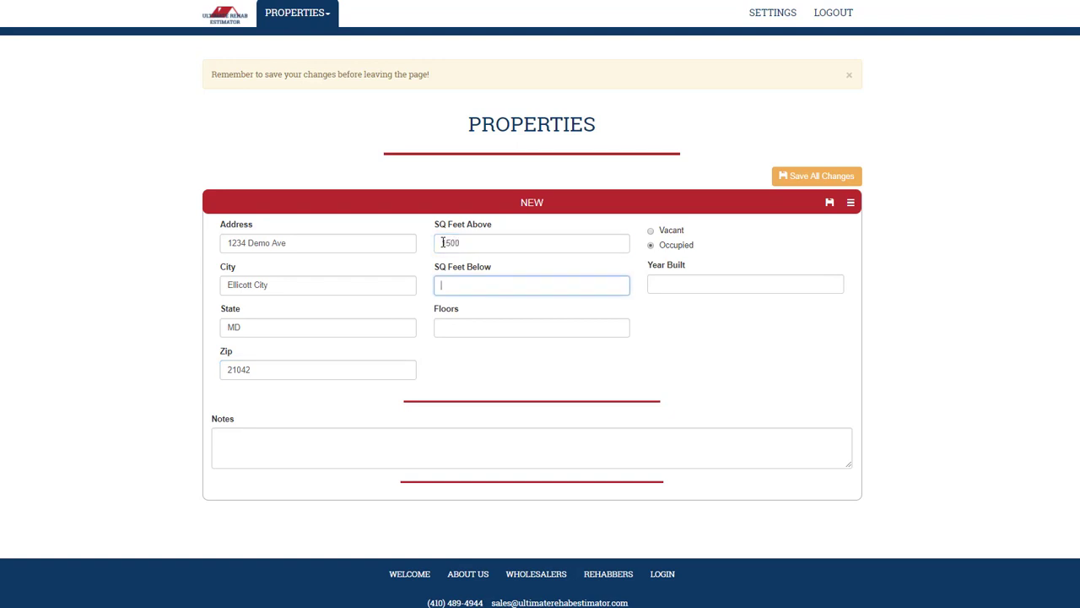
text(500)
key(Tab)
text(1)
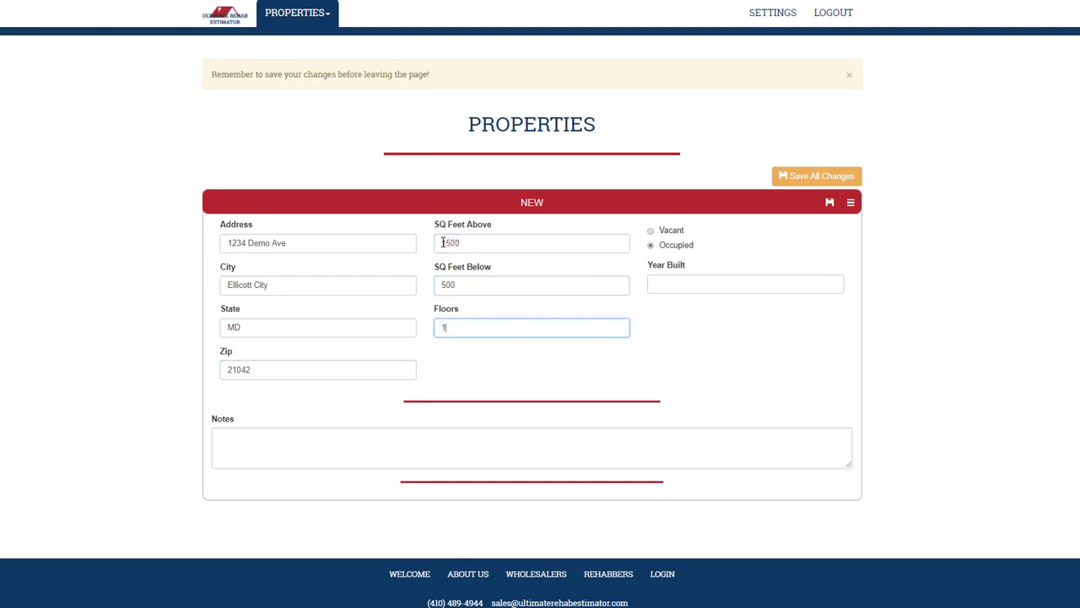
key(Tab)
key(Tab)
text(1965)
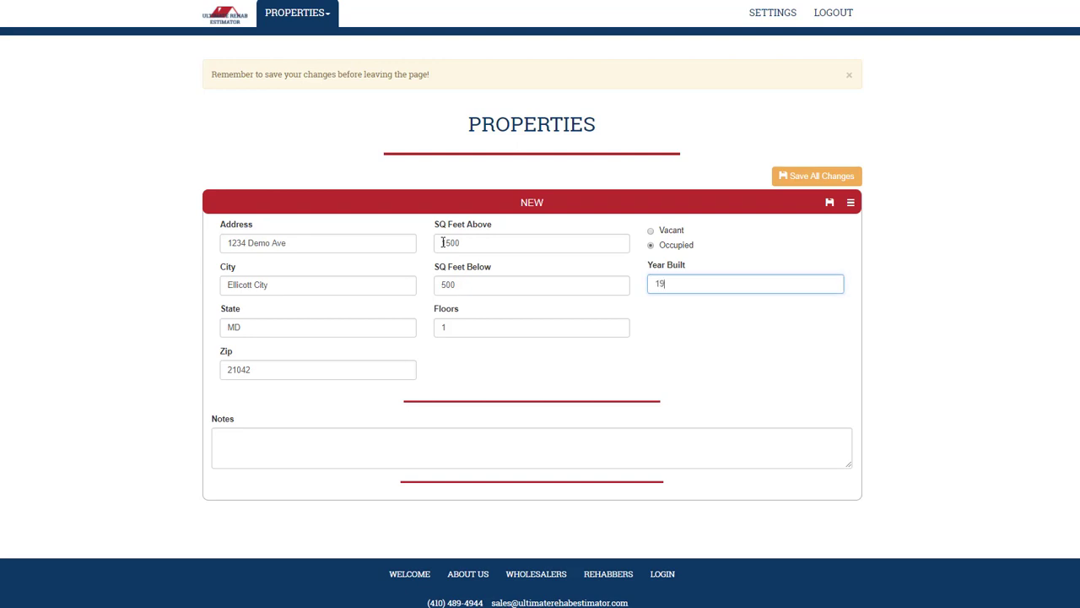
- Add the note "3/2 all brick Rancher, in poor condition" and save the new property
key(Tab)
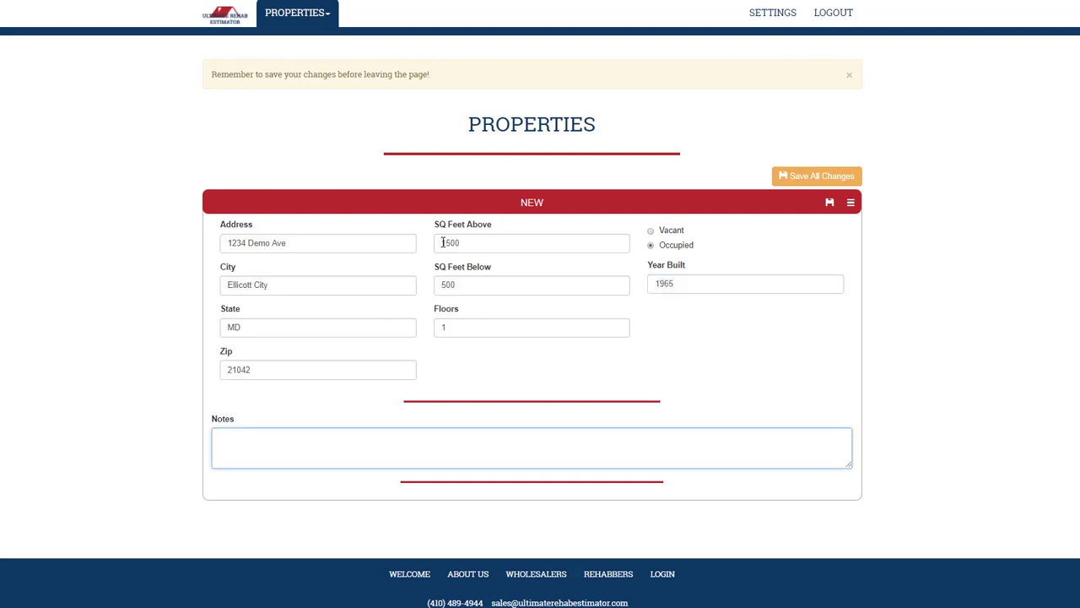
text(3/2 all brick Rancher, in poor condition)
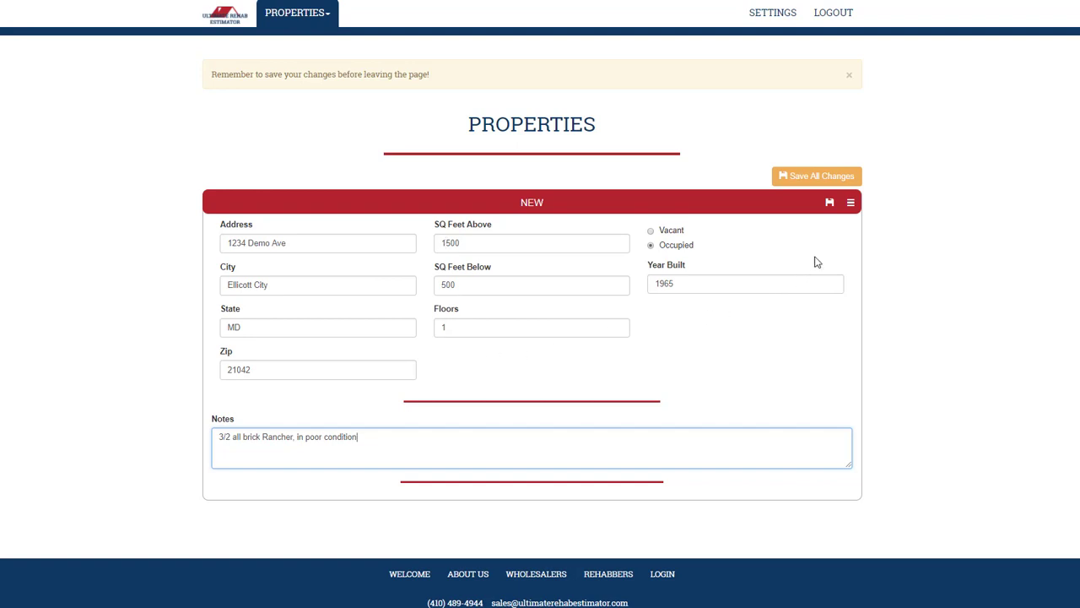
click(830, 203)
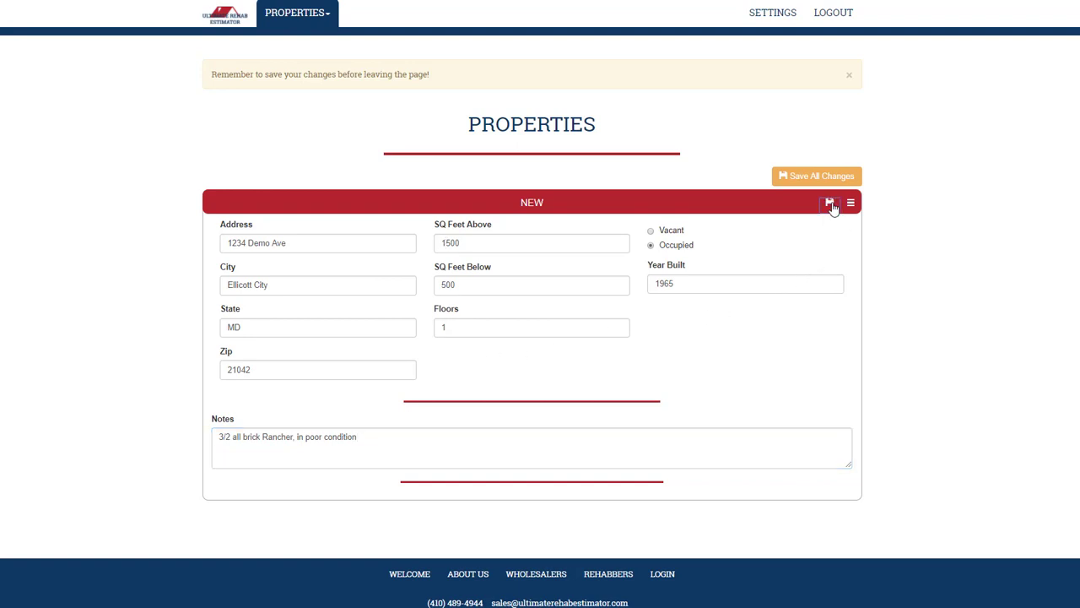
- Add Architectural Drawings and Building Permit to the Plan list of the Plan/Demo section
scroll(903, 168, down, 1)
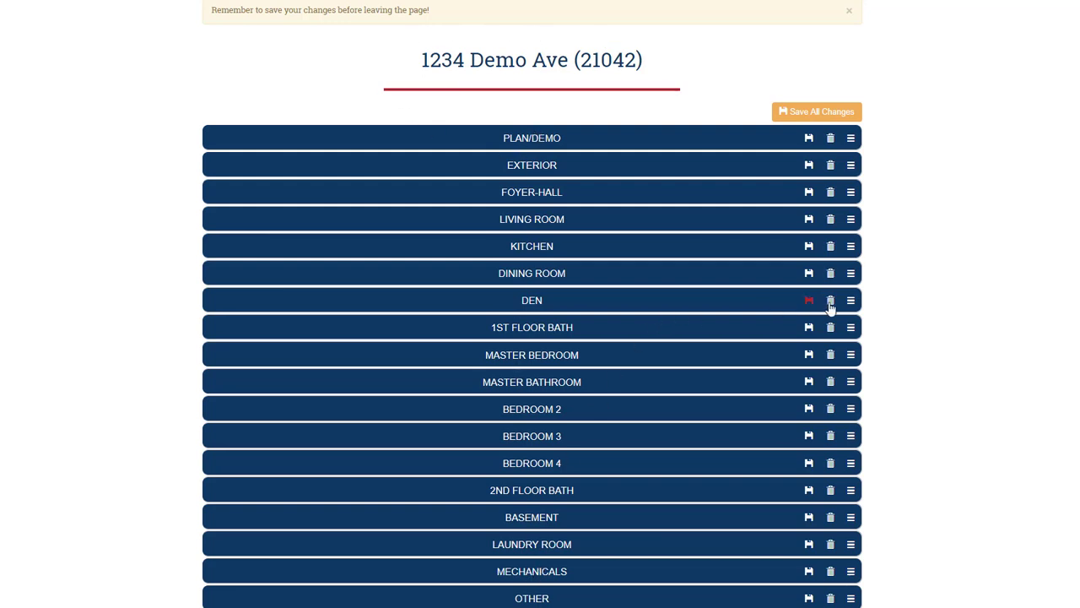
click(851, 138)
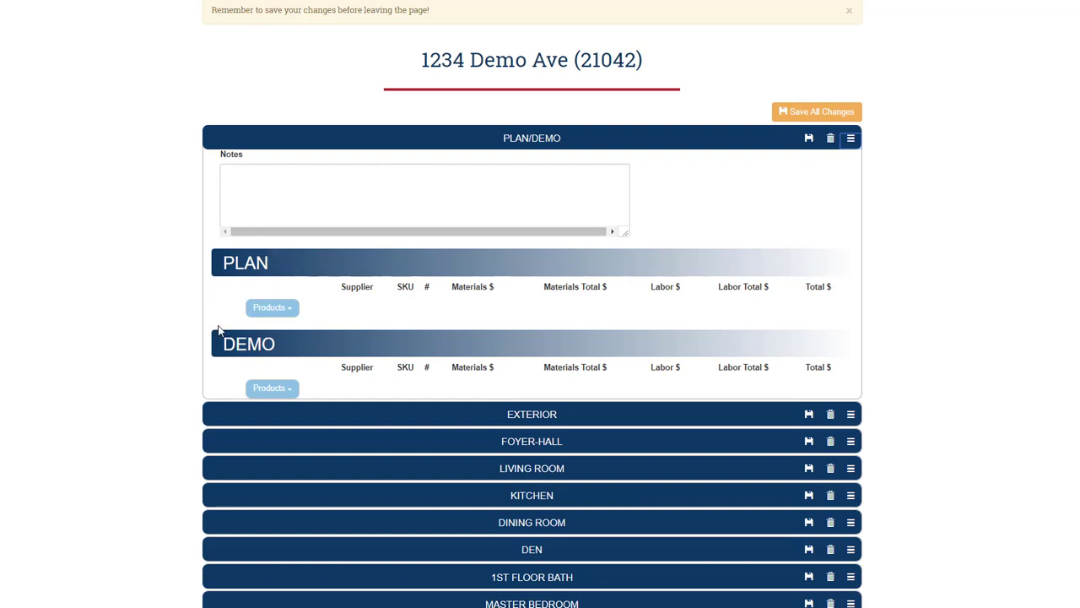
click(275, 311)
click(276, 310)
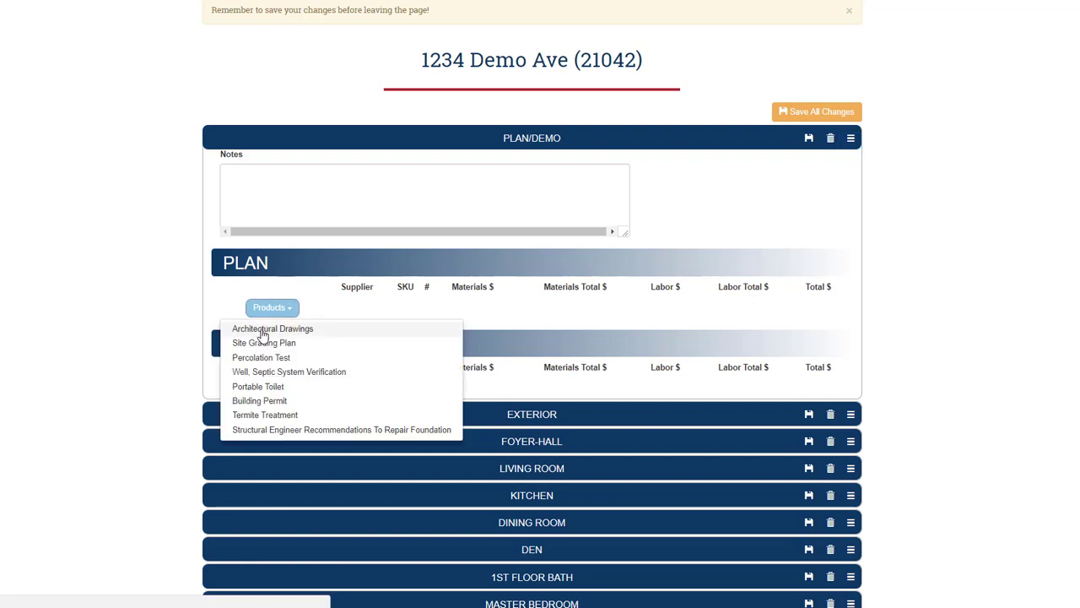
click(262, 329)
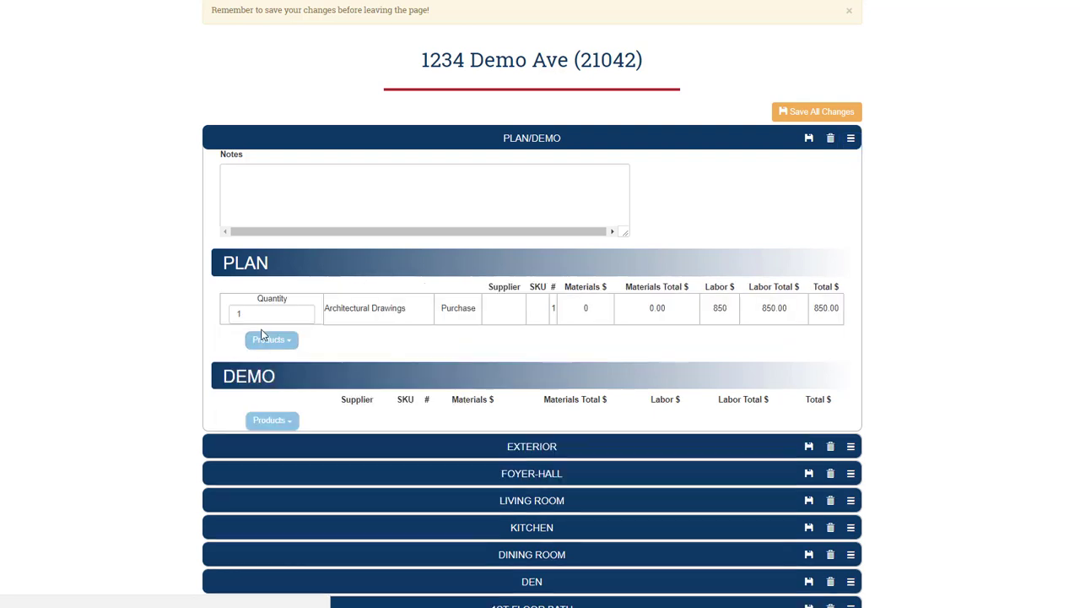
click(270, 340)
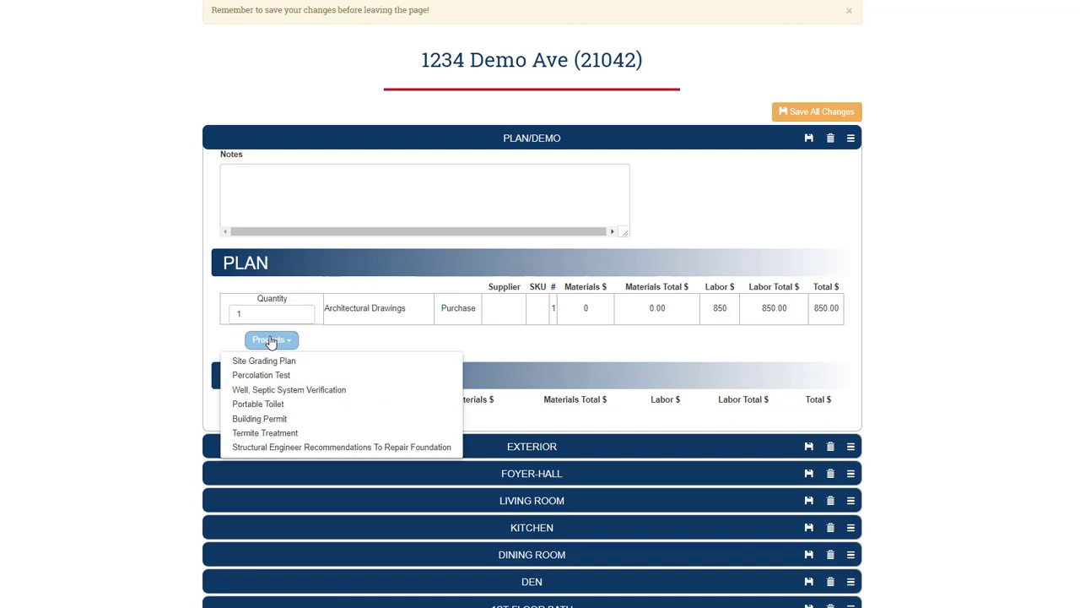
click(256, 419)
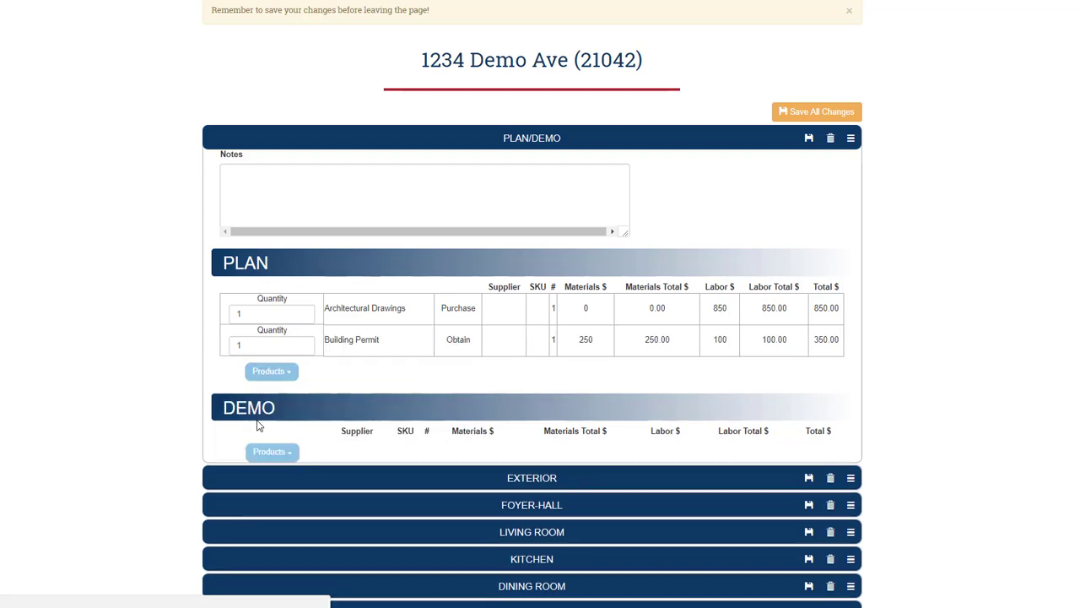
- Add Portable Toilet to the Plan list and set its quantity to 4
click(273, 375)
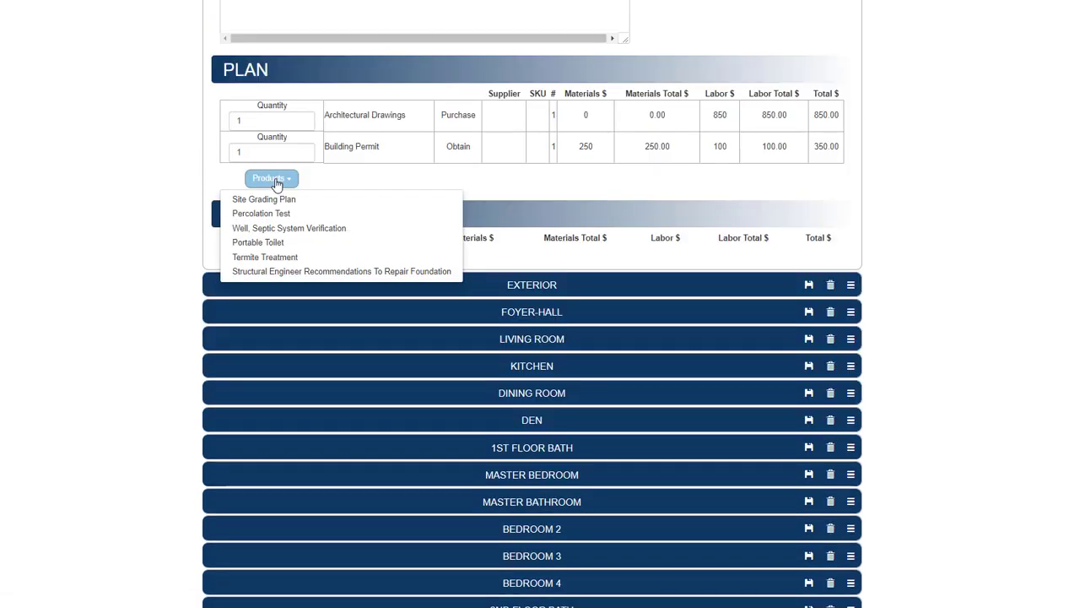
click(253, 243)
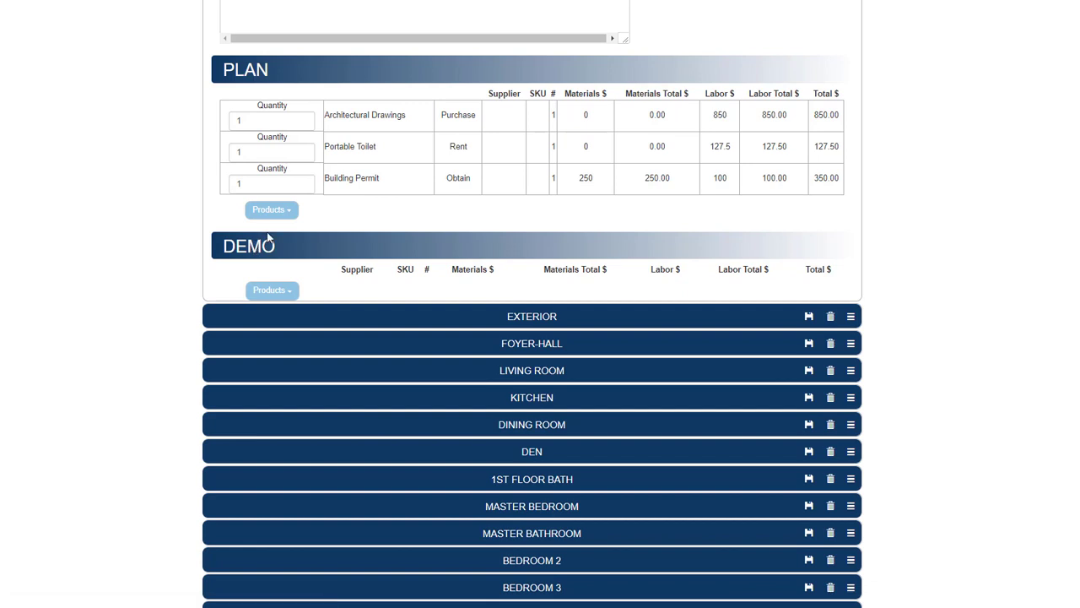
click(305, 151)
click(305, 150)
click(304, 150)
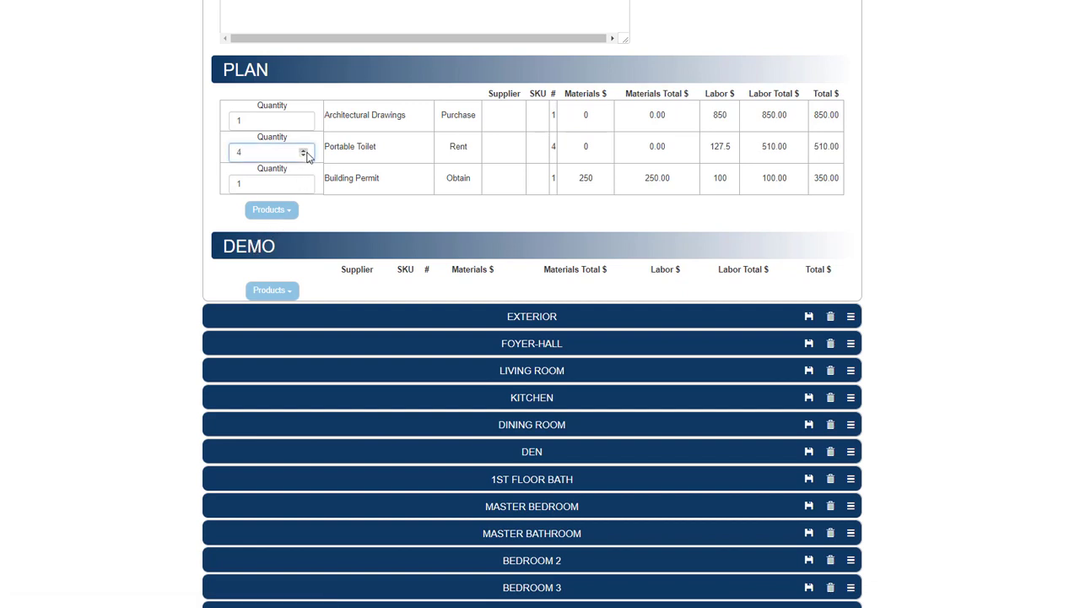
- Add Three Man Crew, 40 hours, and Thirty Yard Dumpster with a quantity of 4 to the Demo list
click(278, 292)
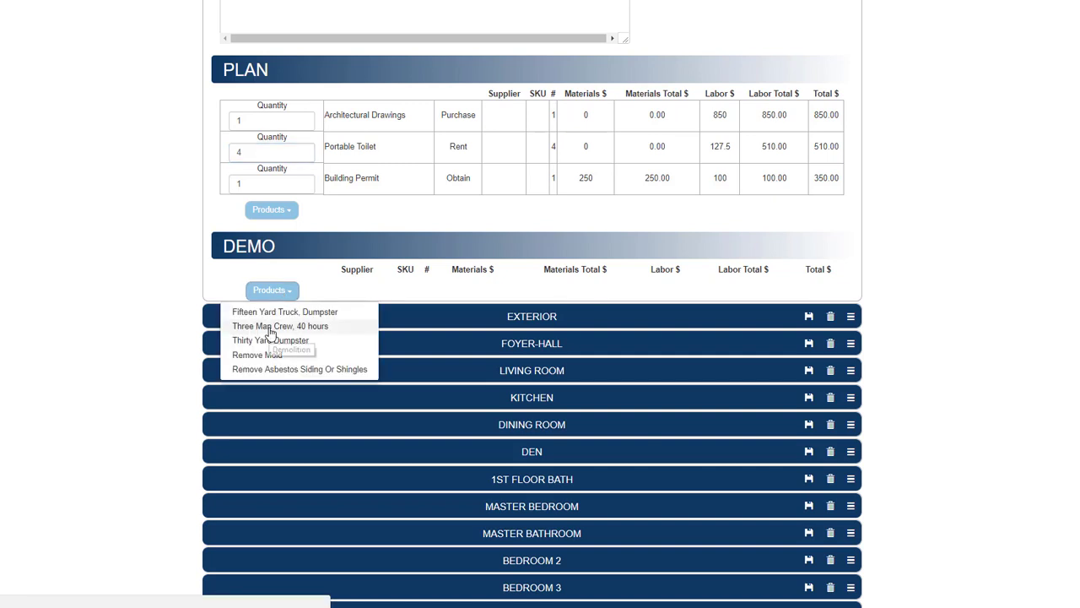
click(270, 329)
click(271, 324)
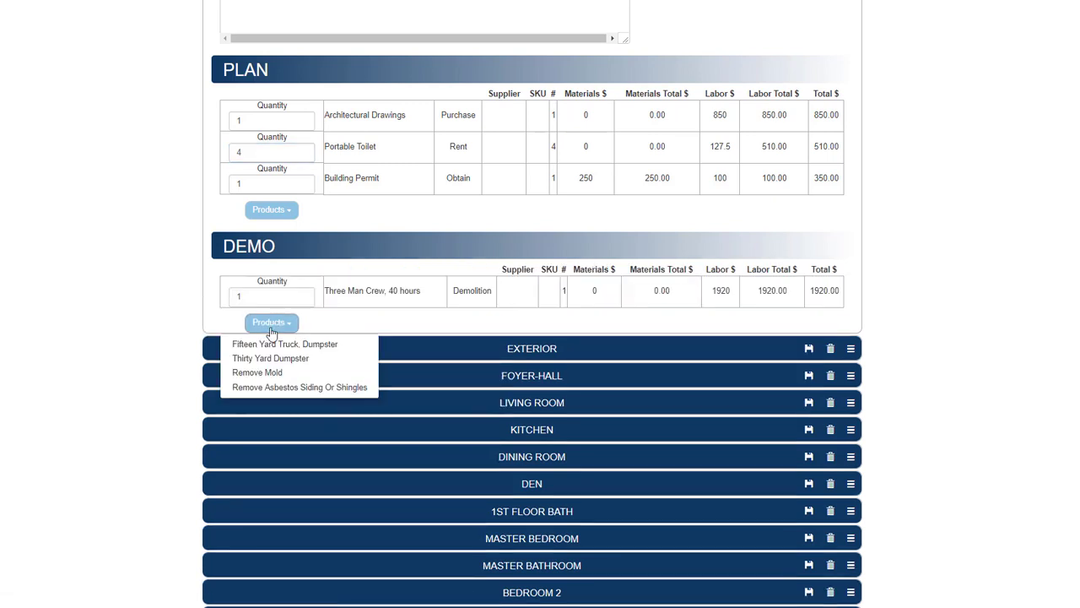
click(272, 359)
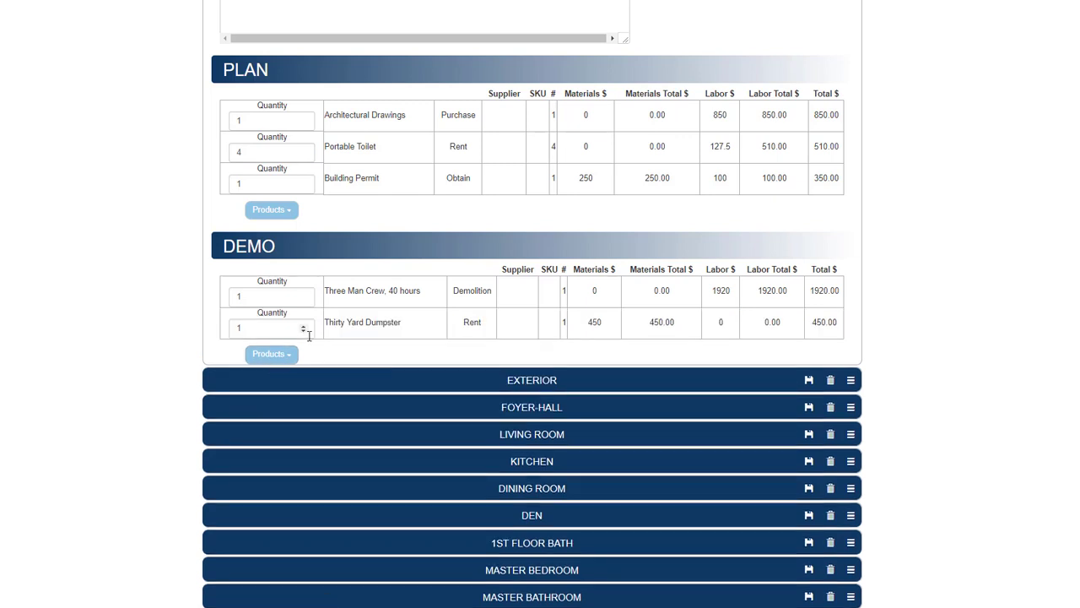
click(302, 326)
click(302, 326)
click(303, 325)
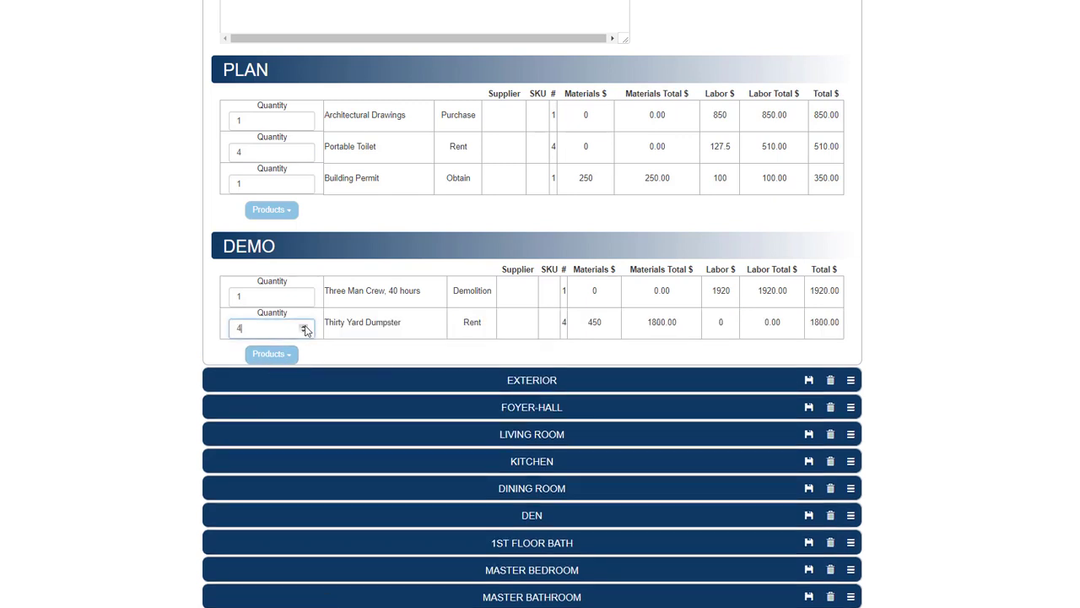
- Save all changes and the Plan/Demo section, and collapse that section
scroll(755, 330, up, 3)
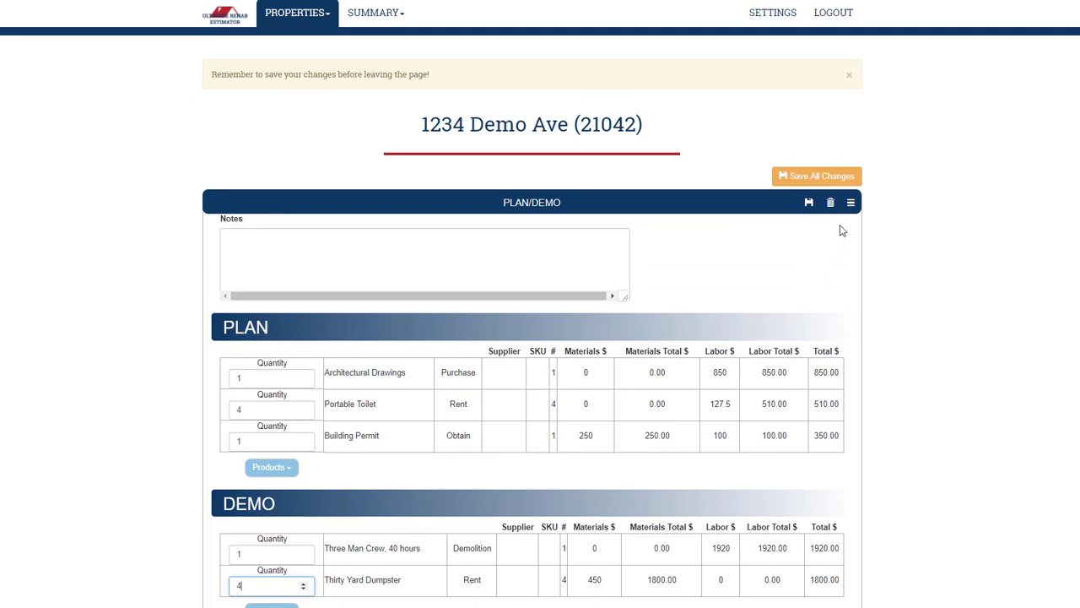
click(817, 180)
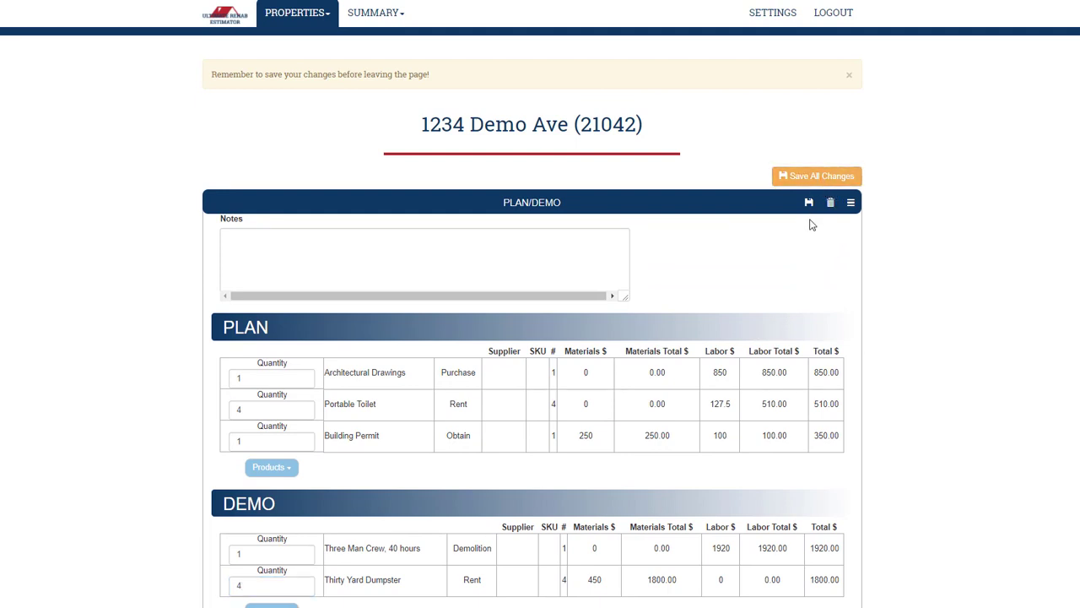
click(809, 203)
click(852, 203)
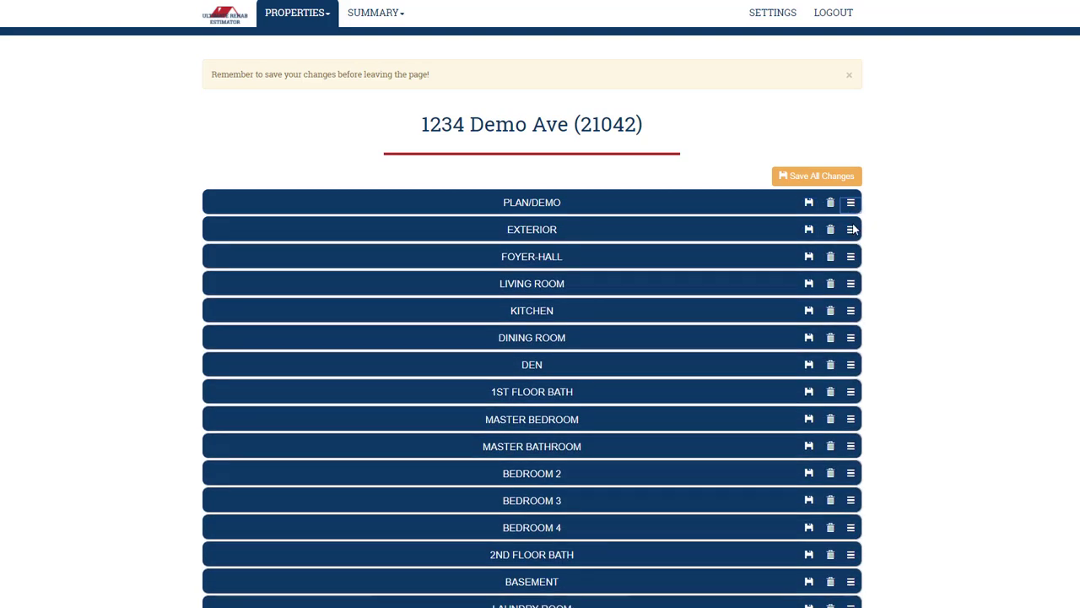
- In the Exterior section, set house length to 50, width to 35, perimeter to 170 and height to 8 feet
click(851, 233)
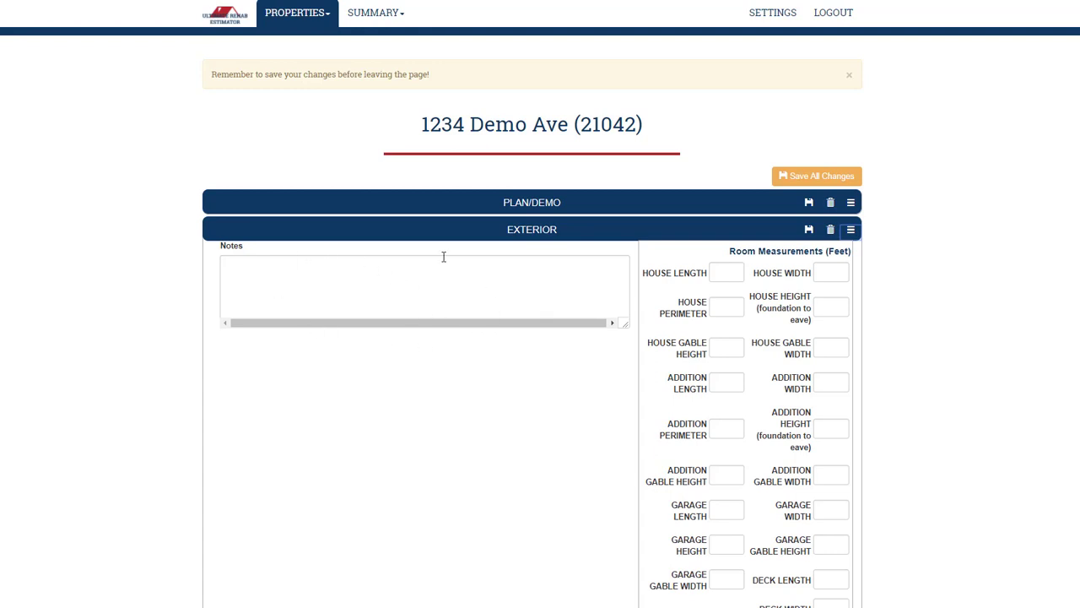
click(724, 271)
text(50)
key(Tab)
text(35)
key(Tab)
text(170)
key(Tab)
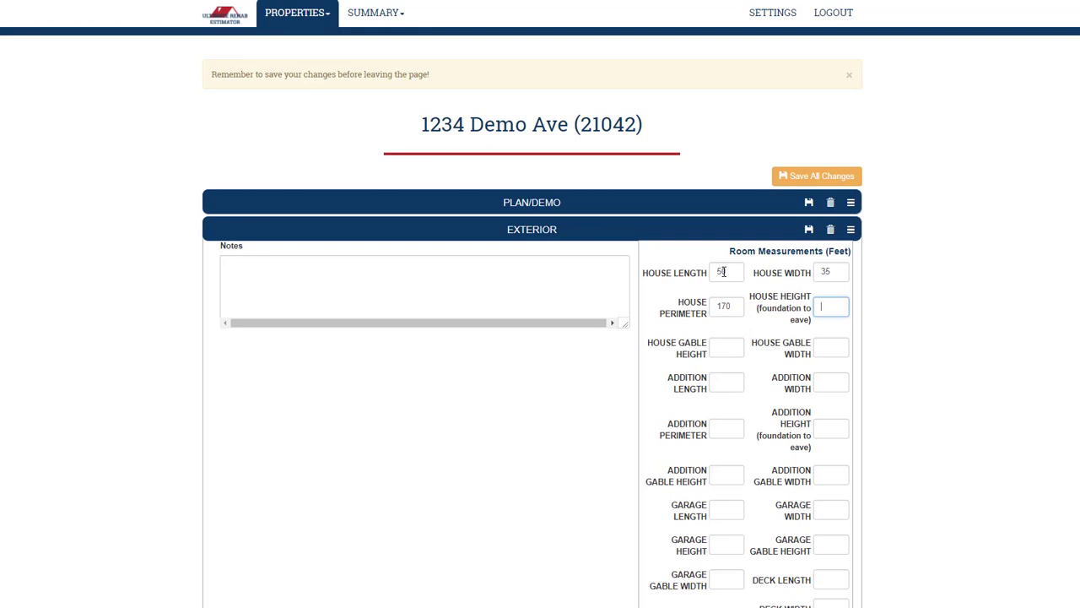
text(8)
- Set the house gable height to 6 feet and the house gable width to 38 feet
key(Tab)
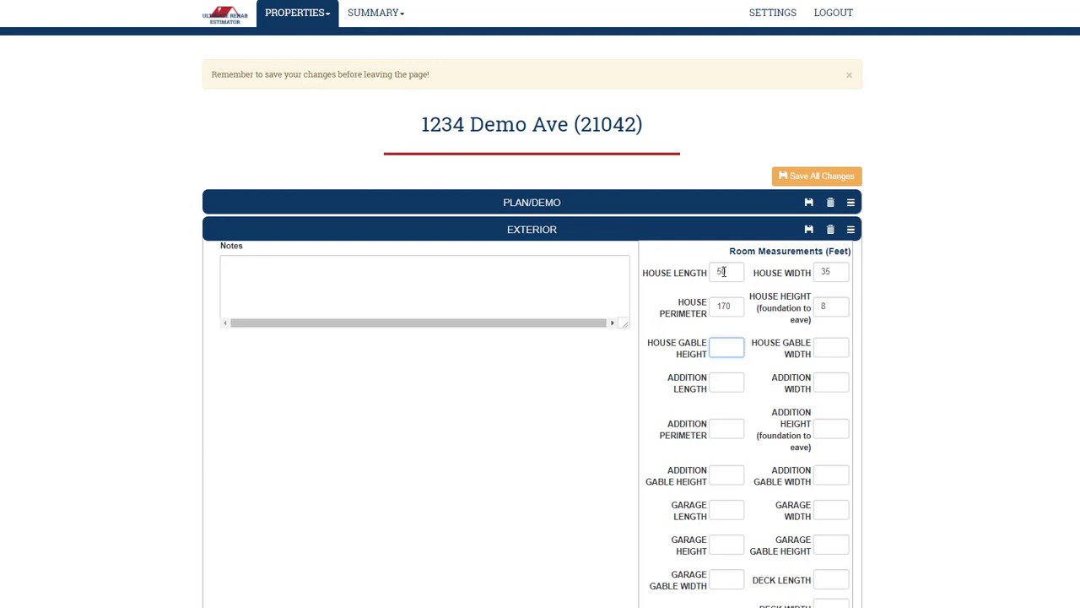
text(6)
key(Tab)
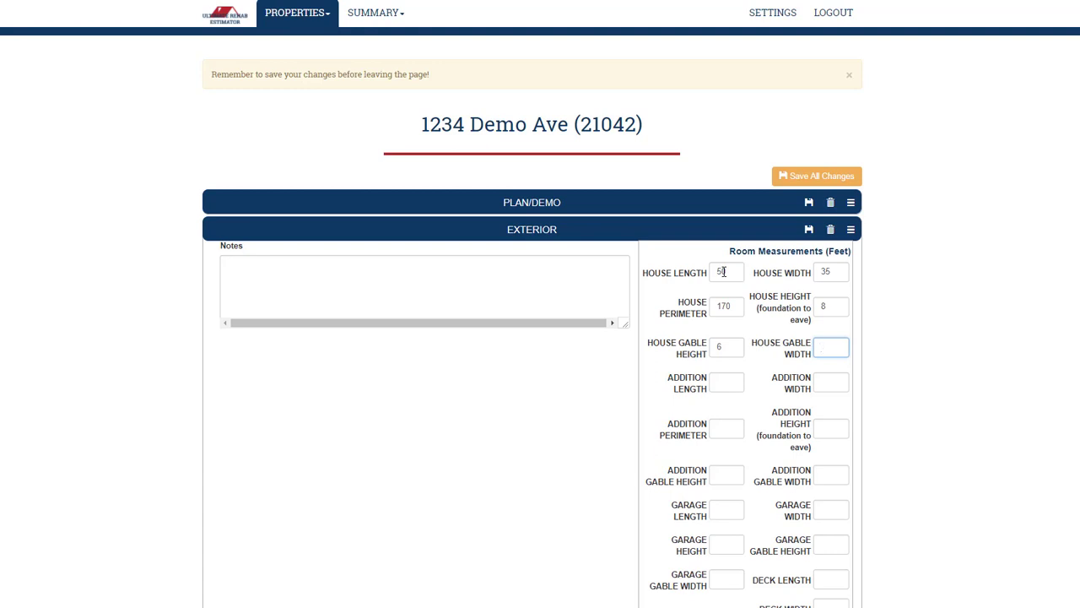
text(38)
- In the Exterior measurements, set garage length and width to 22, height to 8, gable height to 6 and gable width to 38 feet
key(Tab)
key(Tab)
key(Tab)
key(Tab)
key(Tab)
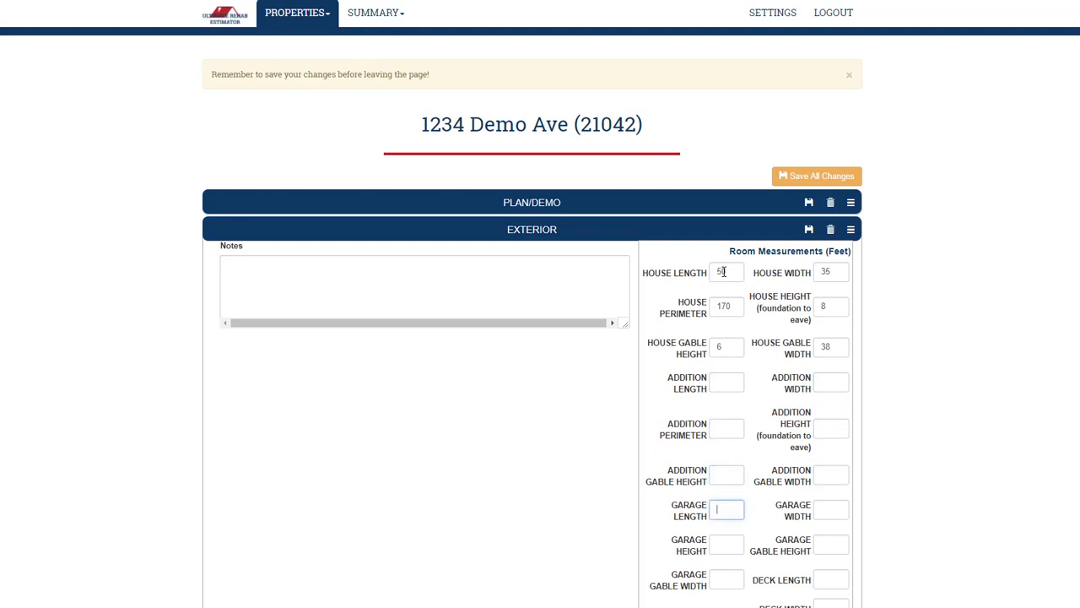
text(22)
key(Tab)
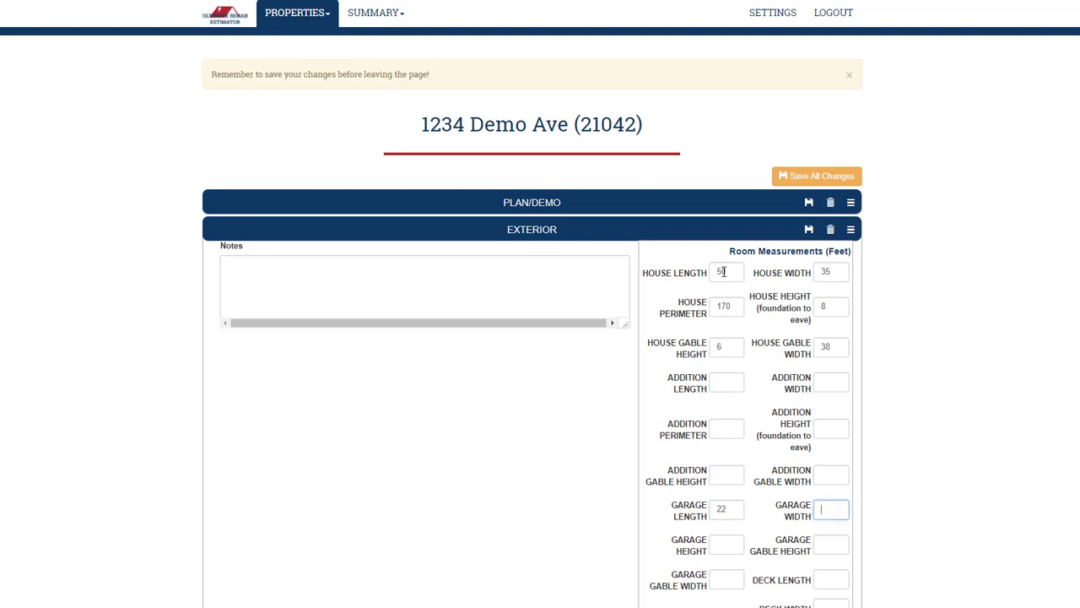
text(22)
key(Tab)
text(8)
key(Tab)
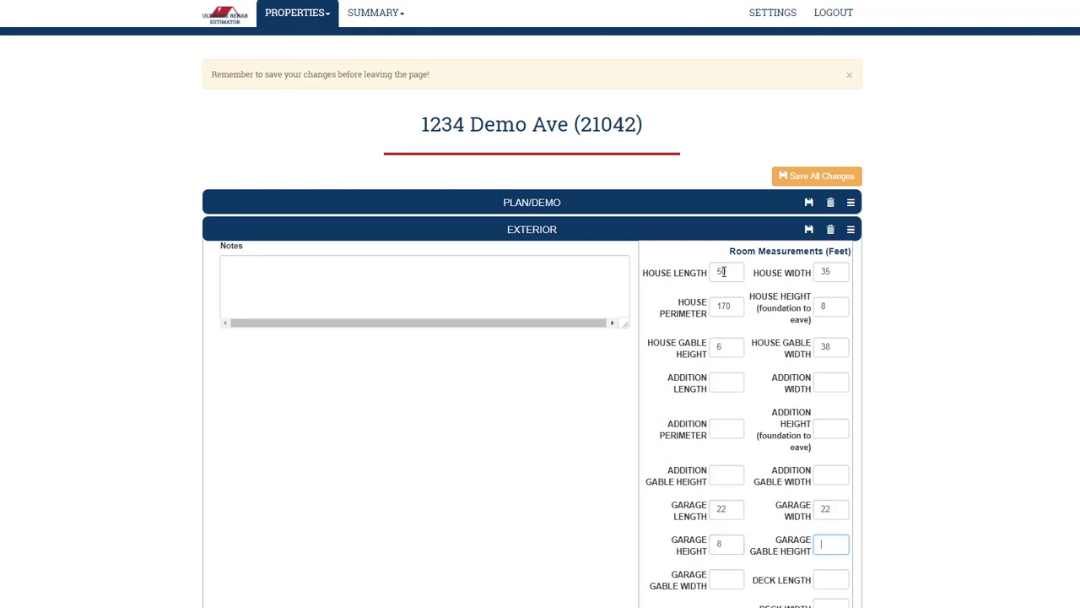
text(6)
text(38)
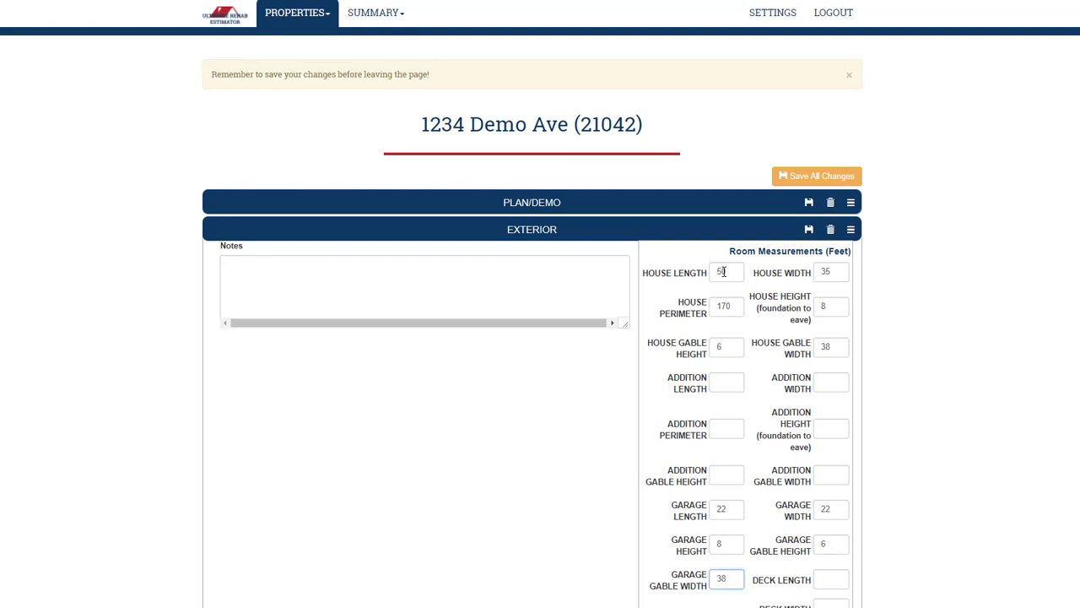
- Set the deck length to 10 feet and the deck width to 15 feet in the Exterior measurements
key(Tab)
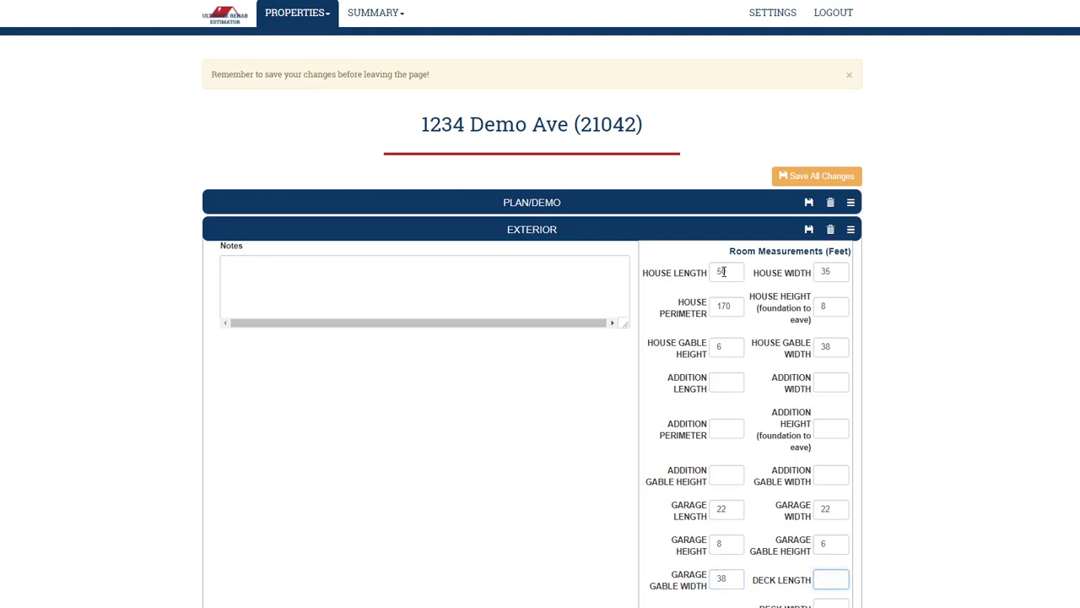
key(Tab)
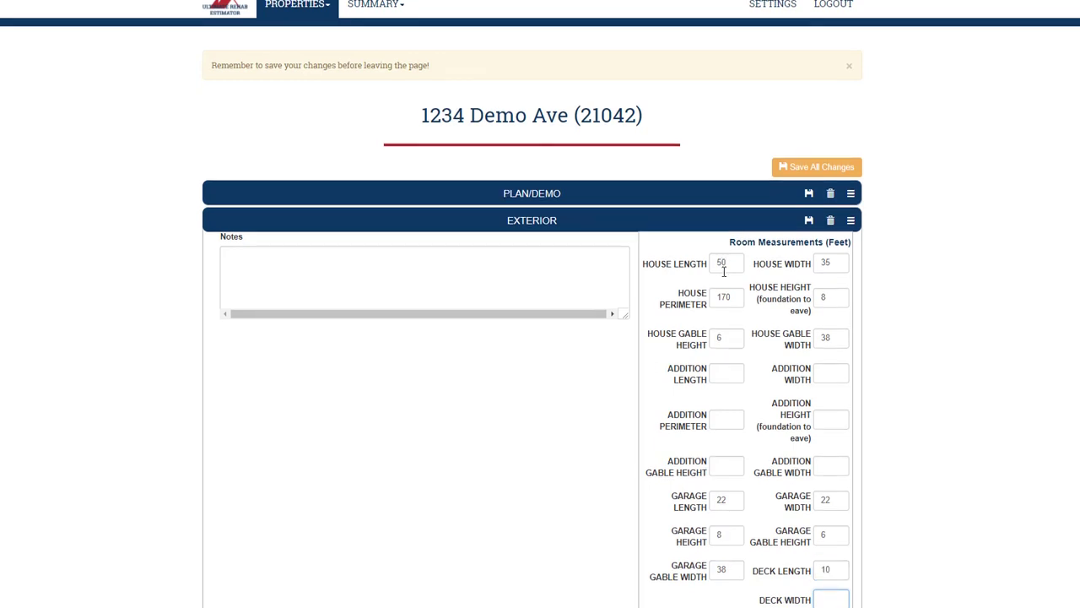
text(15)
- Add the New Roof, Layover Shingle Installation product with Tamko Heritage Architectural Shingles to the Exterior's Roofing list
scroll(724, 271, down, 5)
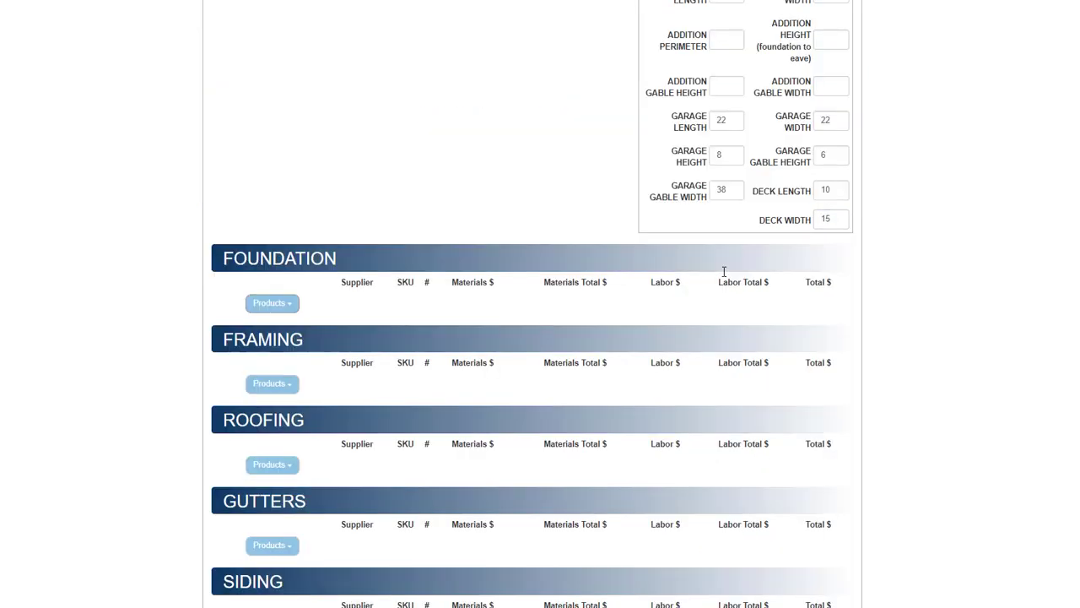
scroll(494, 229, down, 3)
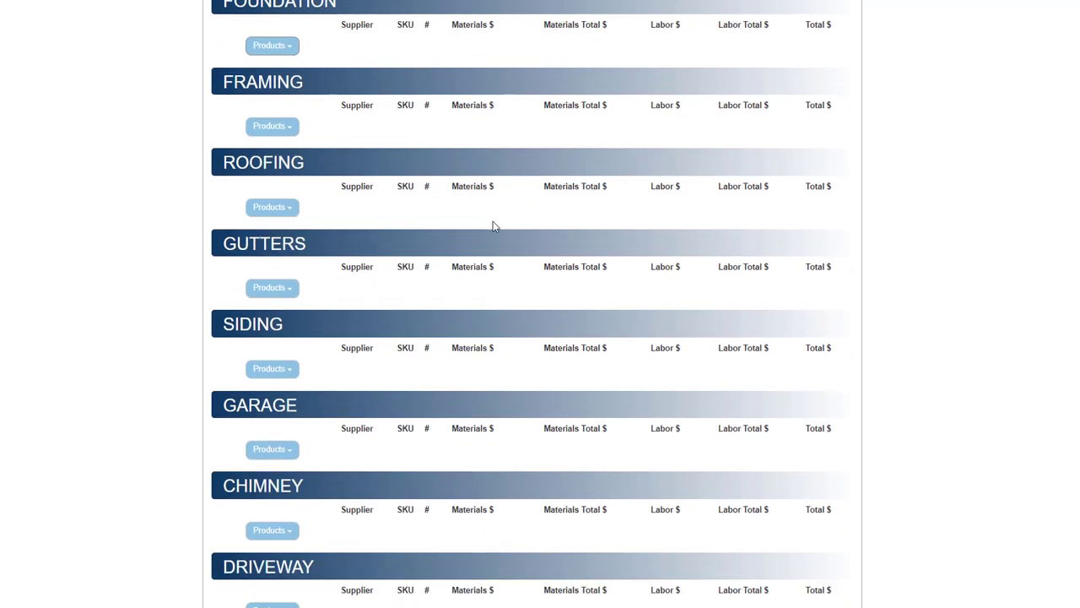
scroll(495, 226, up, 1)
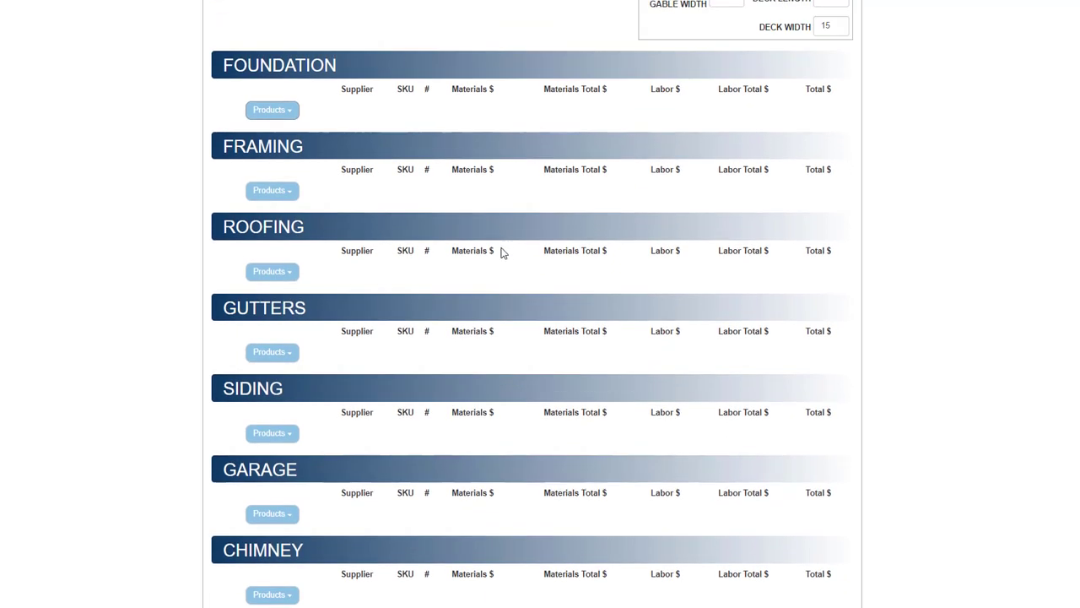
click(265, 275)
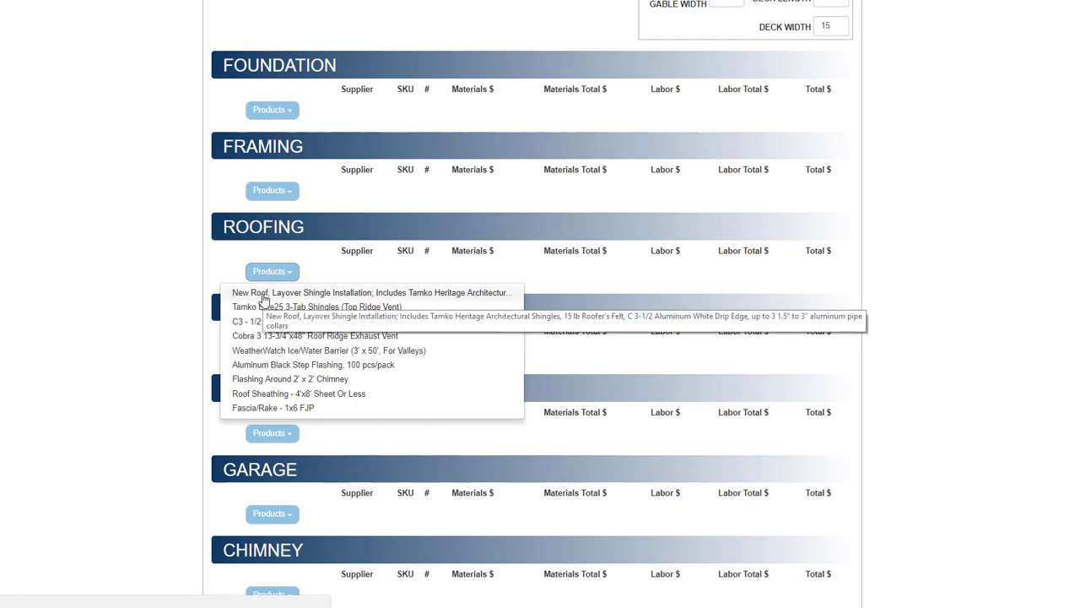
click(263, 298)
- Add White 5" Gutters, Hidden Hangers and White 2"x3" Downspouts to the Gutters list
click(270, 398)
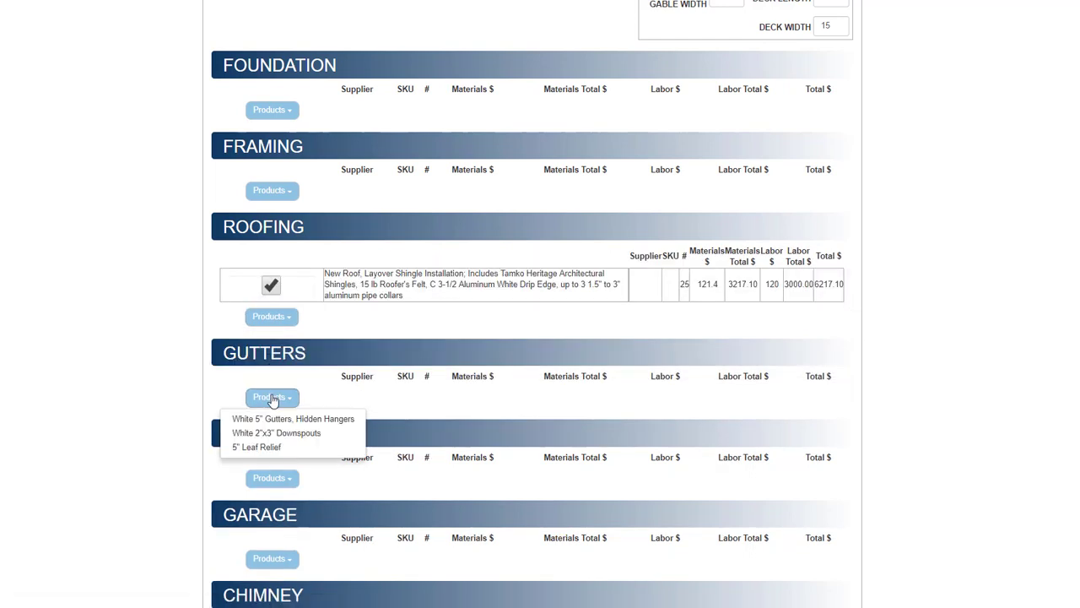
click(266, 419)
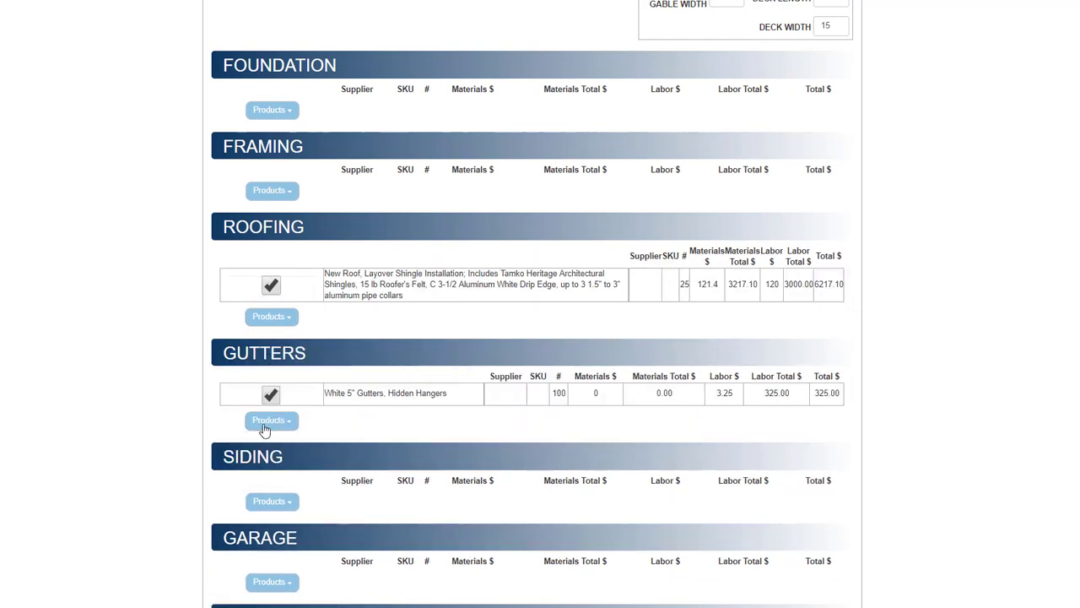
click(267, 426)
click(272, 444)
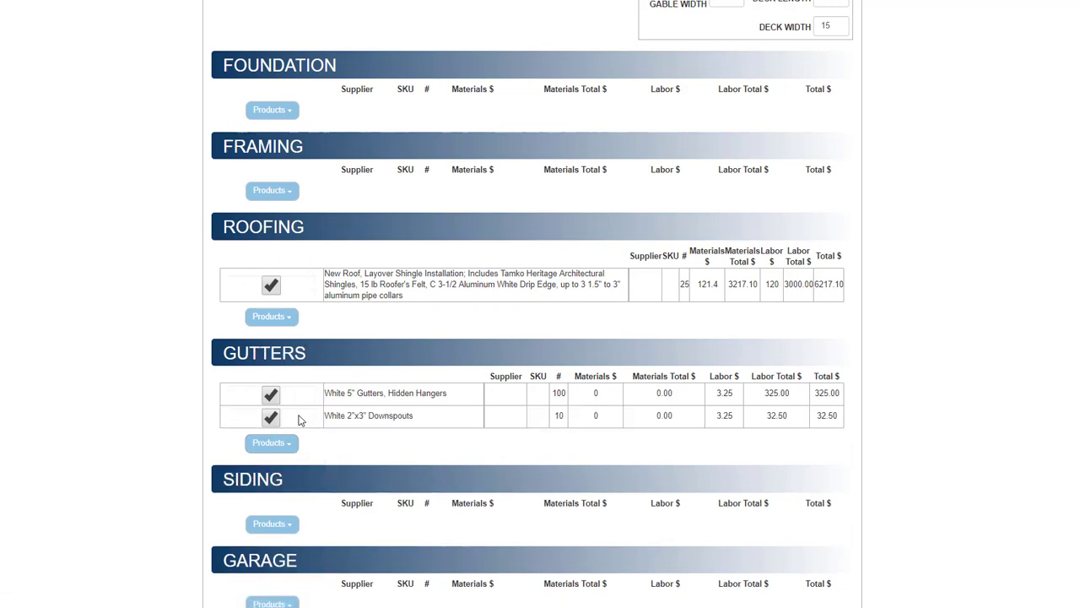
- Add Garage Door 8'x7' Door, Track, Springs to the Garage list with a quantity of 2
scroll(588, 398, up, 5)
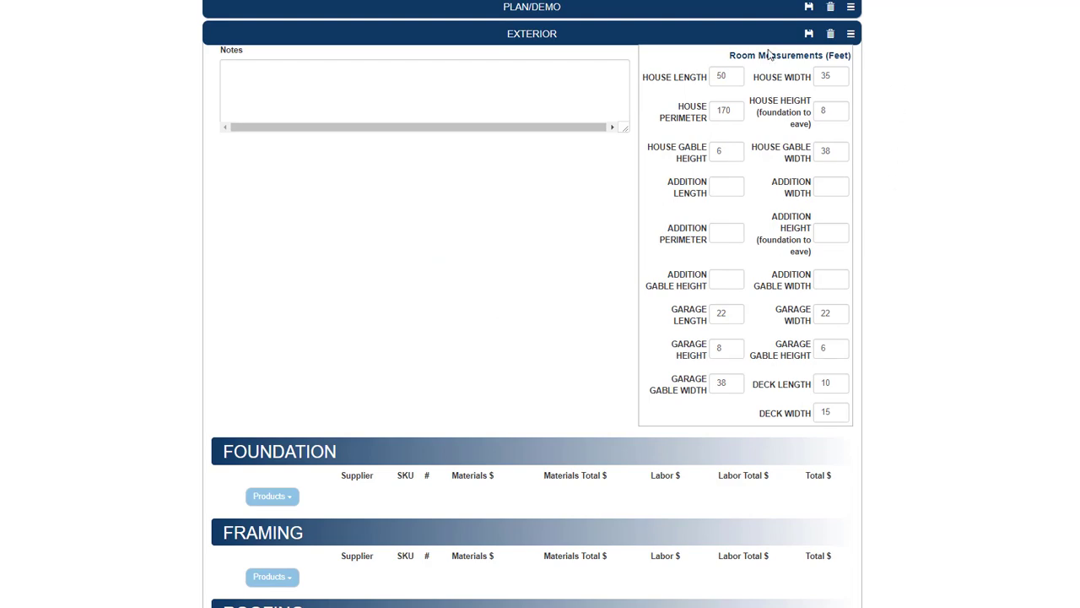
scroll(417, 385, down, 6)
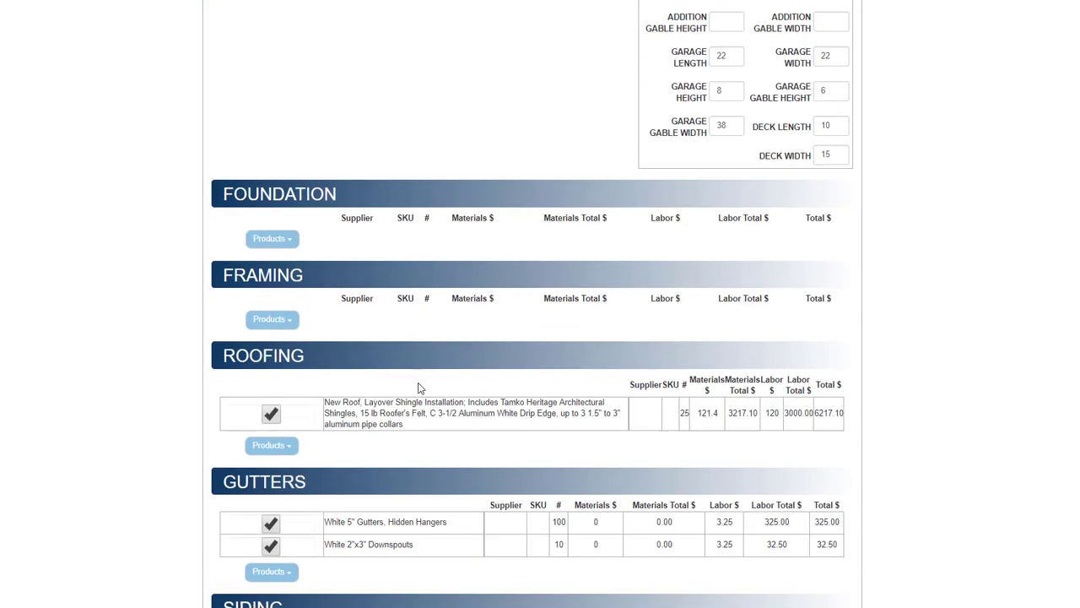
scroll(420, 388, down, 3)
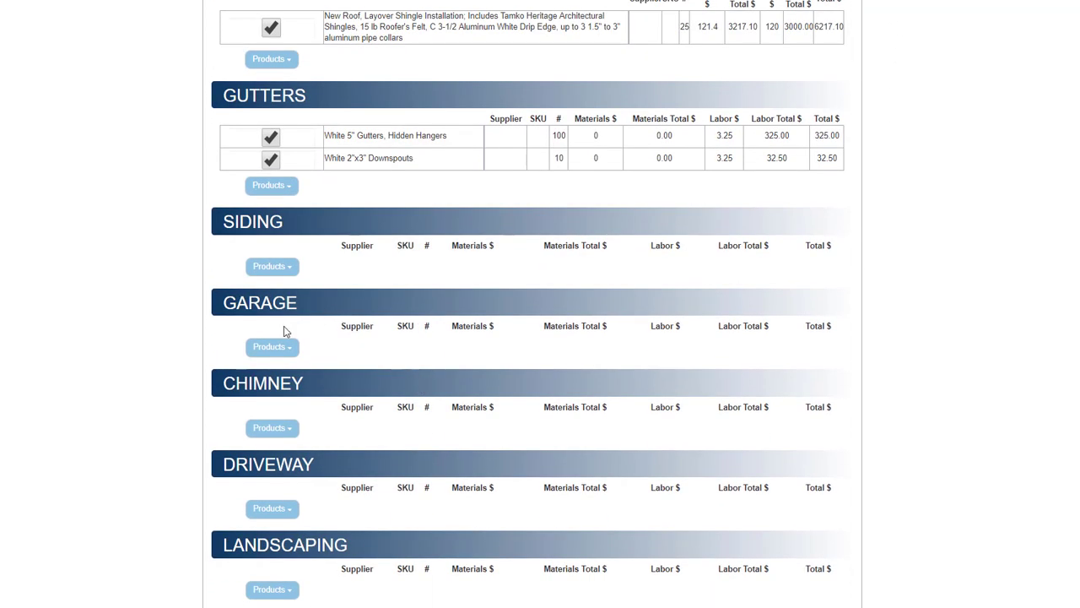
click(268, 349)
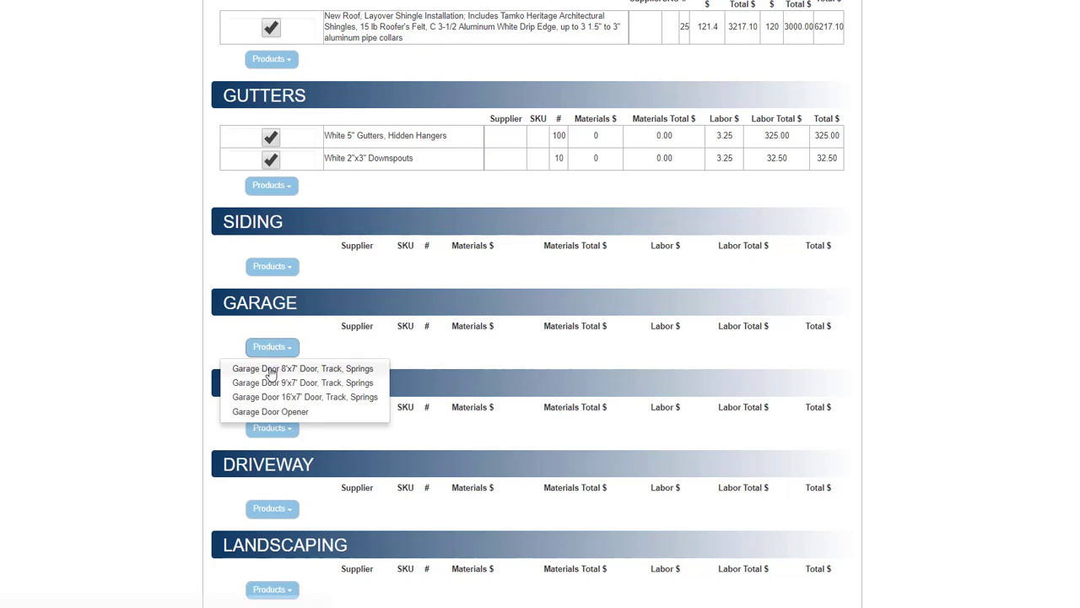
click(269, 368)
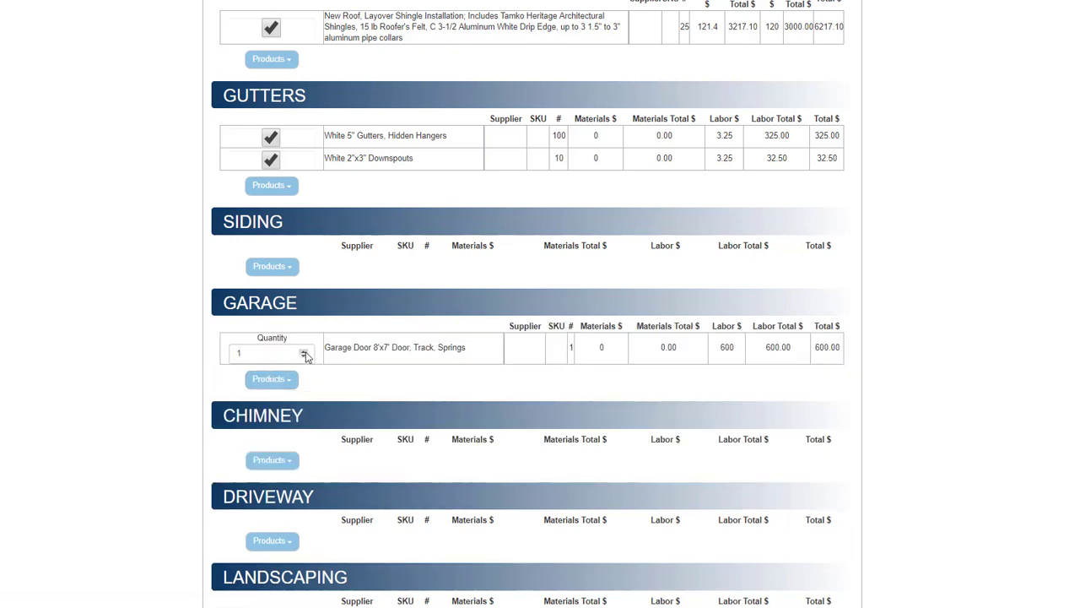
click(305, 352)
scroll(306, 354, down, 2)
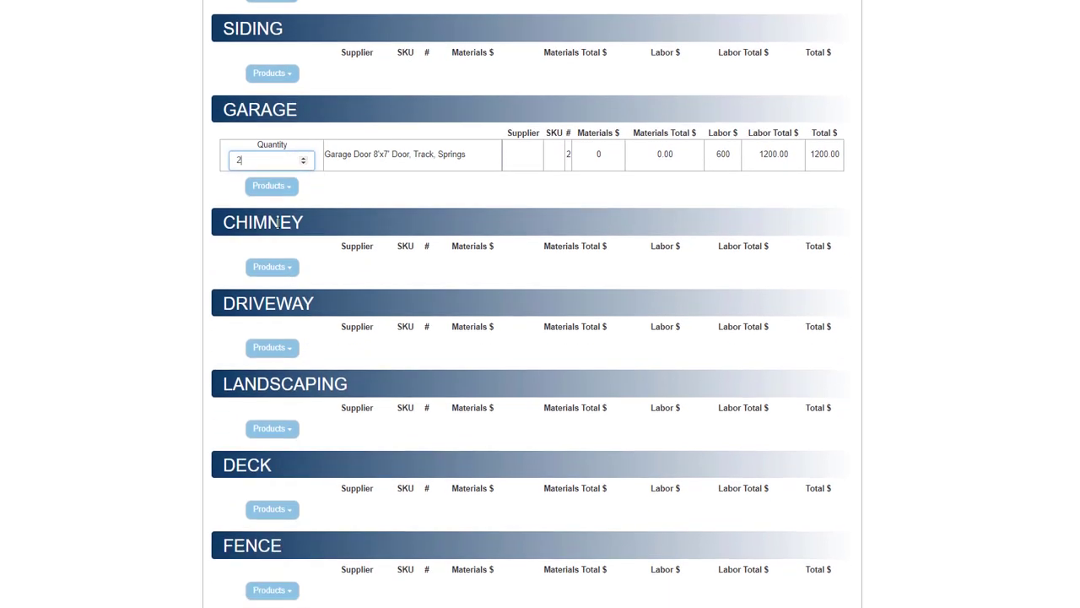
click(304, 165)
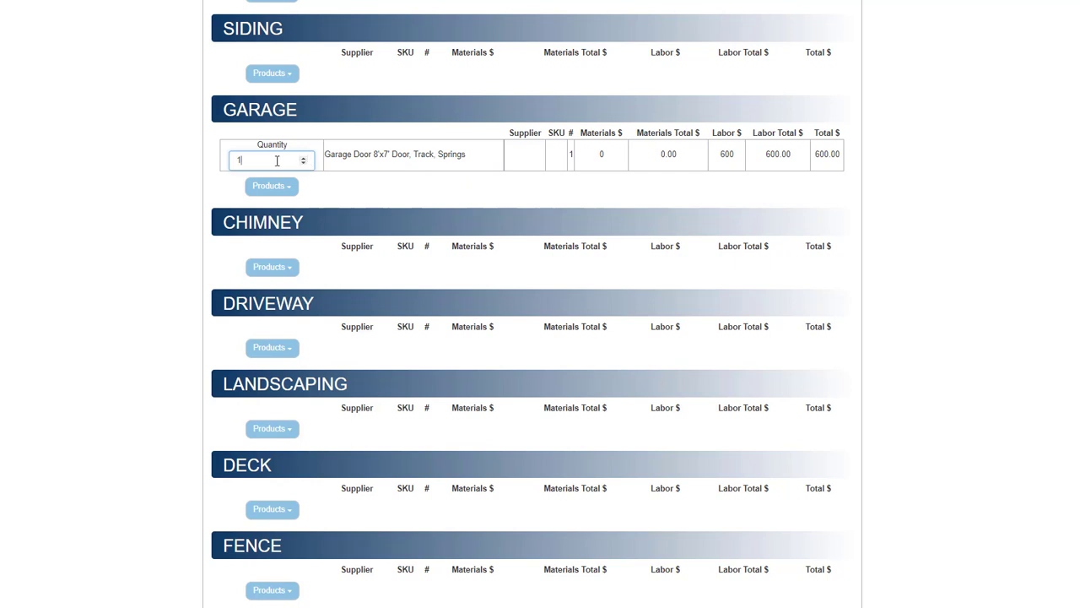
drag(275, 160, 195, 159)
text(2)
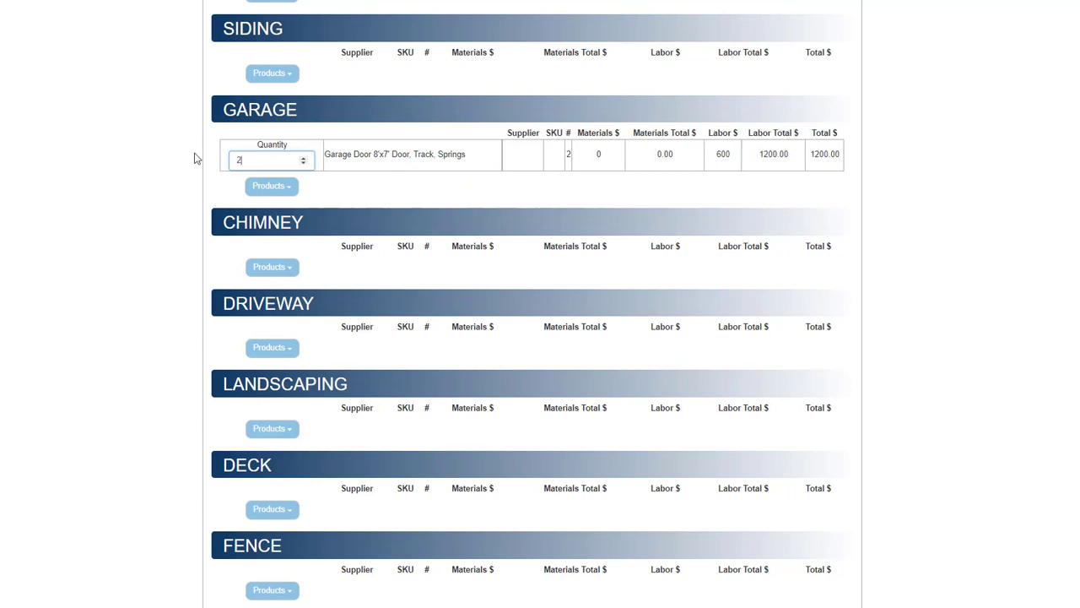
key(Tab)
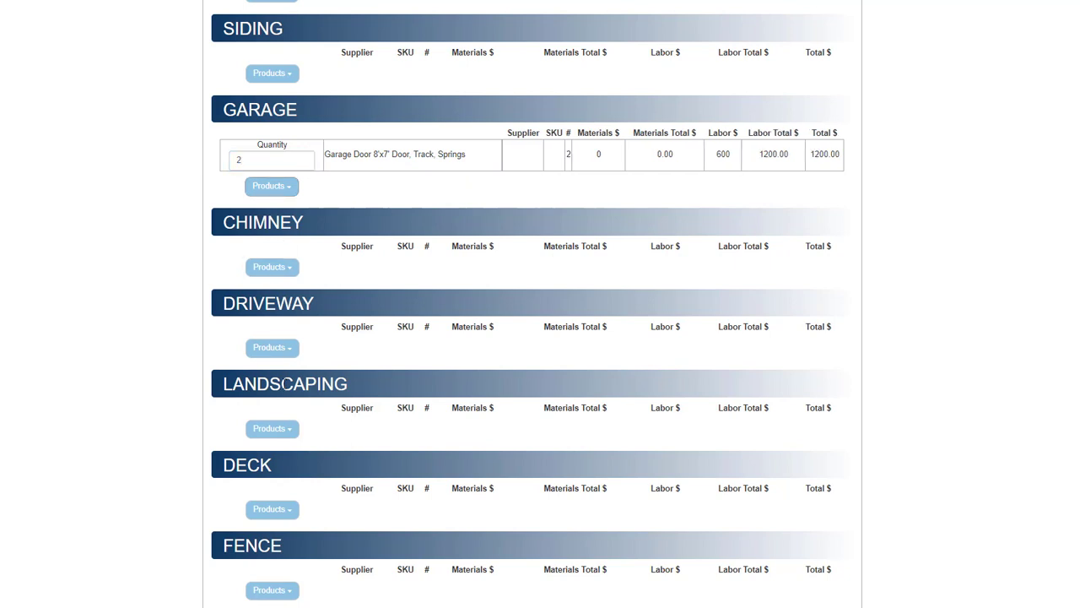
- Add the Medium (< 1/2 acre) lot product with $300 assorted plants/bushes to the Landscaping list
scroll(256, 262, down, 2)
click(272, 241)
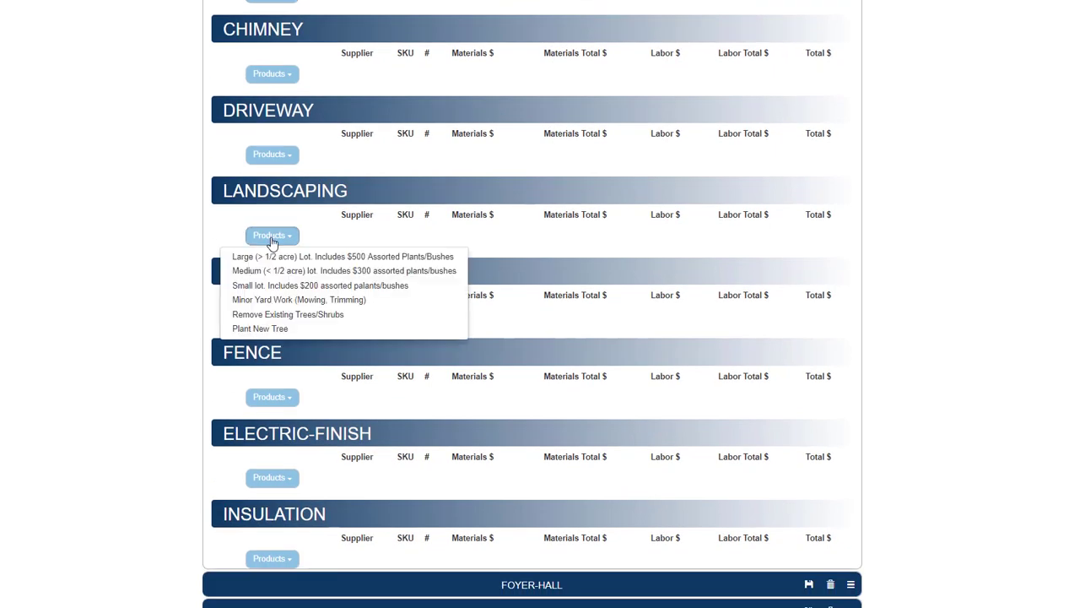
click(256, 270)
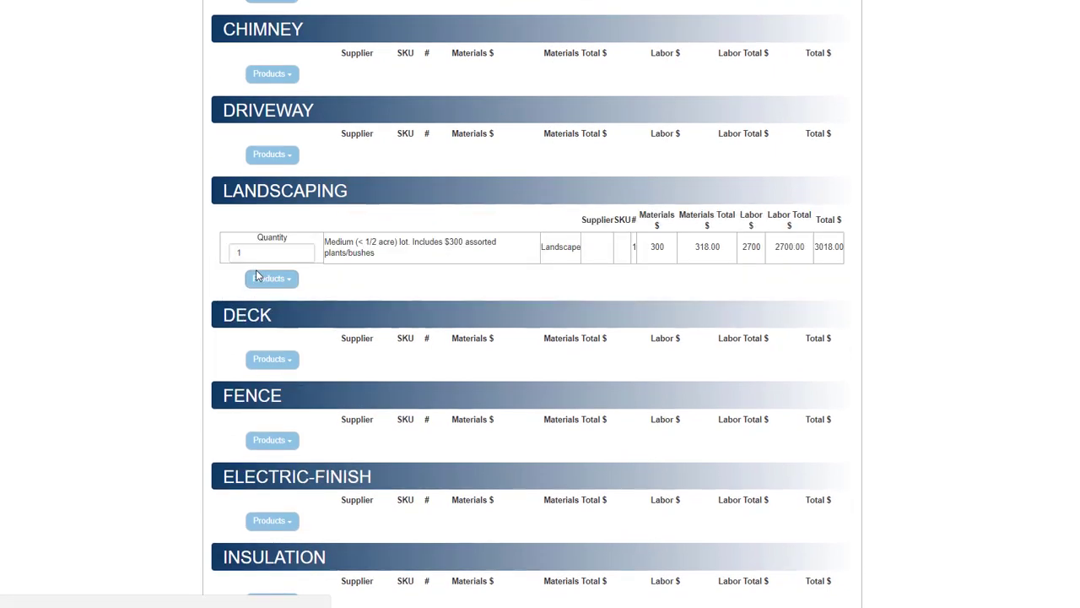
- Add the full deck construction product with 5/4" COMPOSITE decking to the Deck list
scroll(338, 308, down, 2)
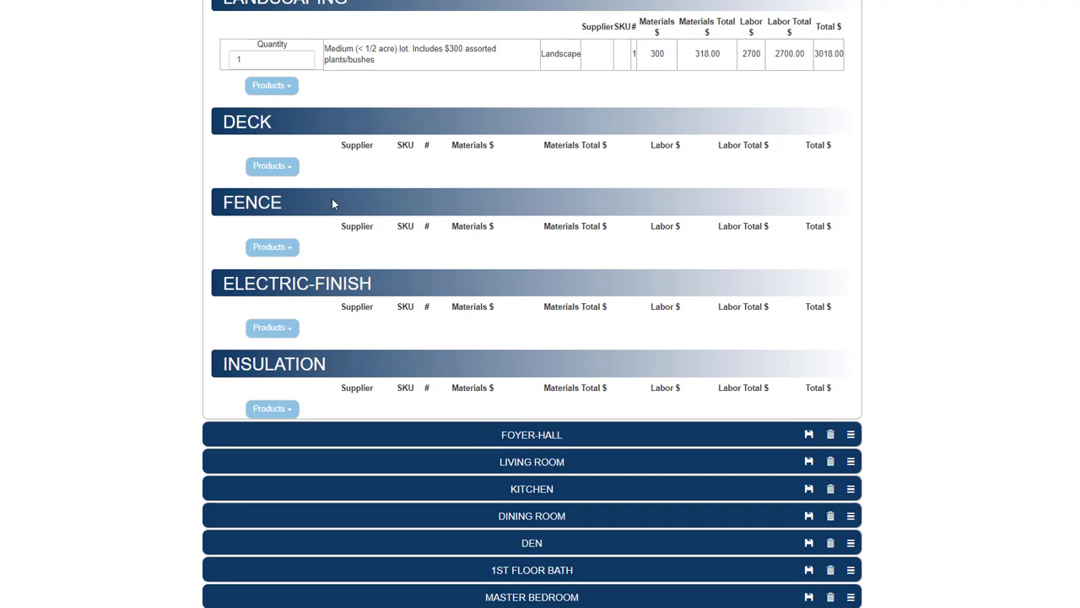
click(270, 167)
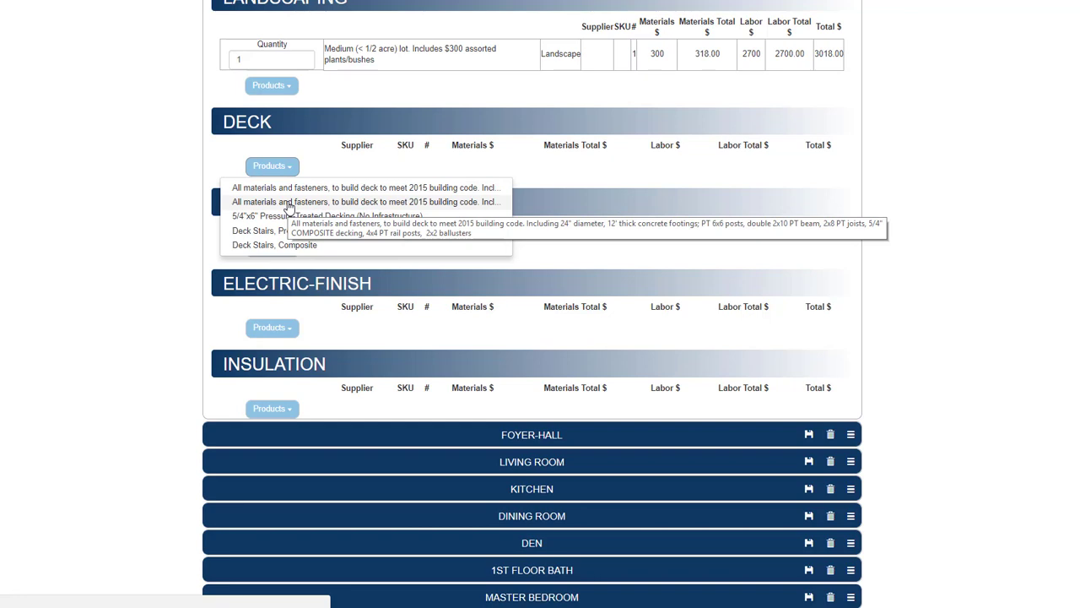
click(289, 203)
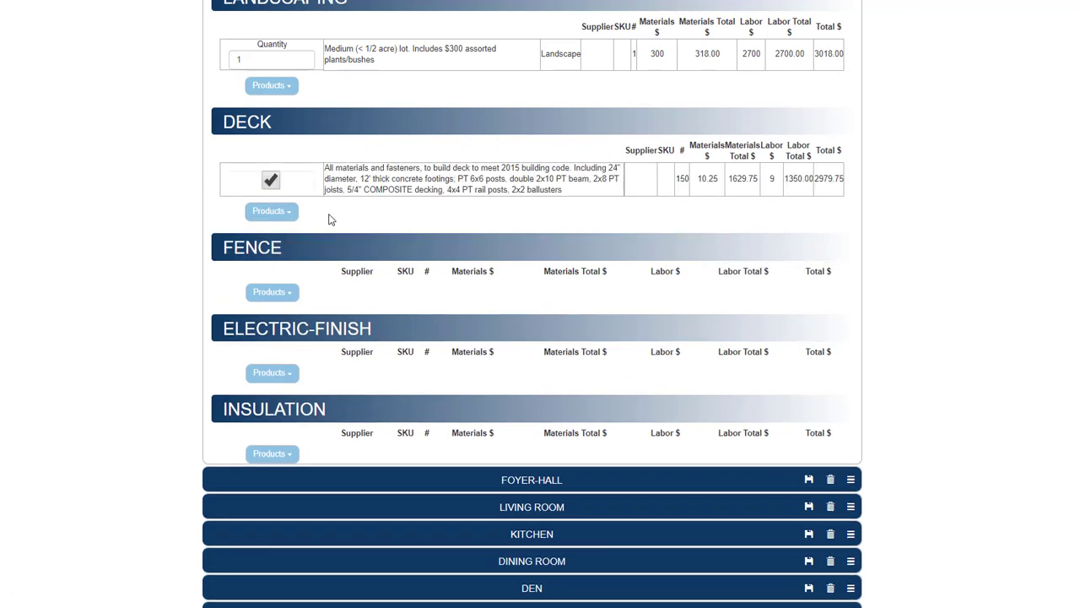
- Collapse the Exterior section and delete the Foyer-Hall section from the property
scroll(651, 286, up, 8)
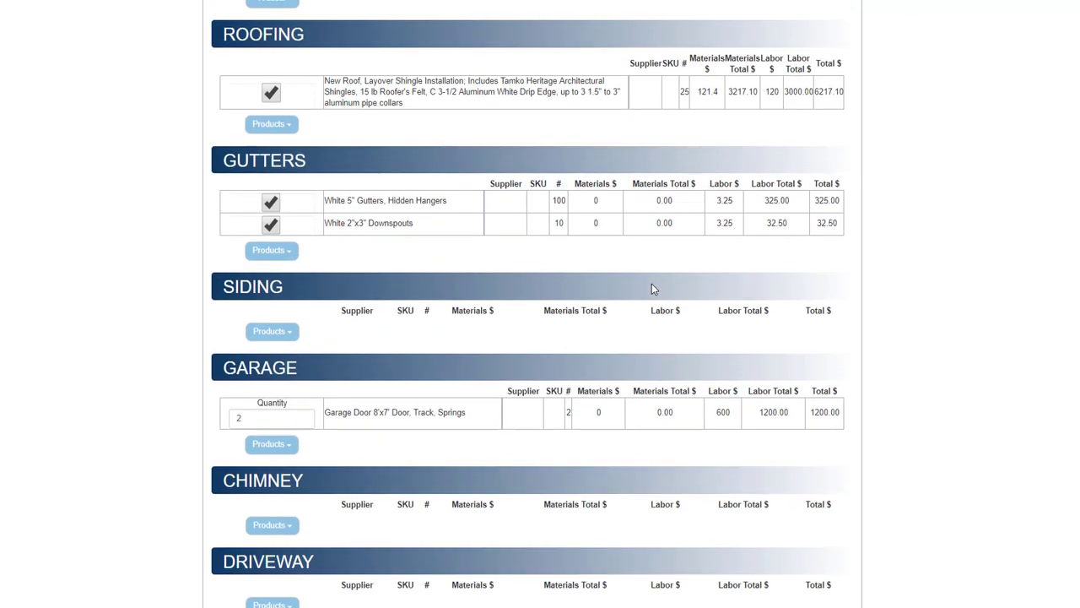
scroll(651, 290, up, 8)
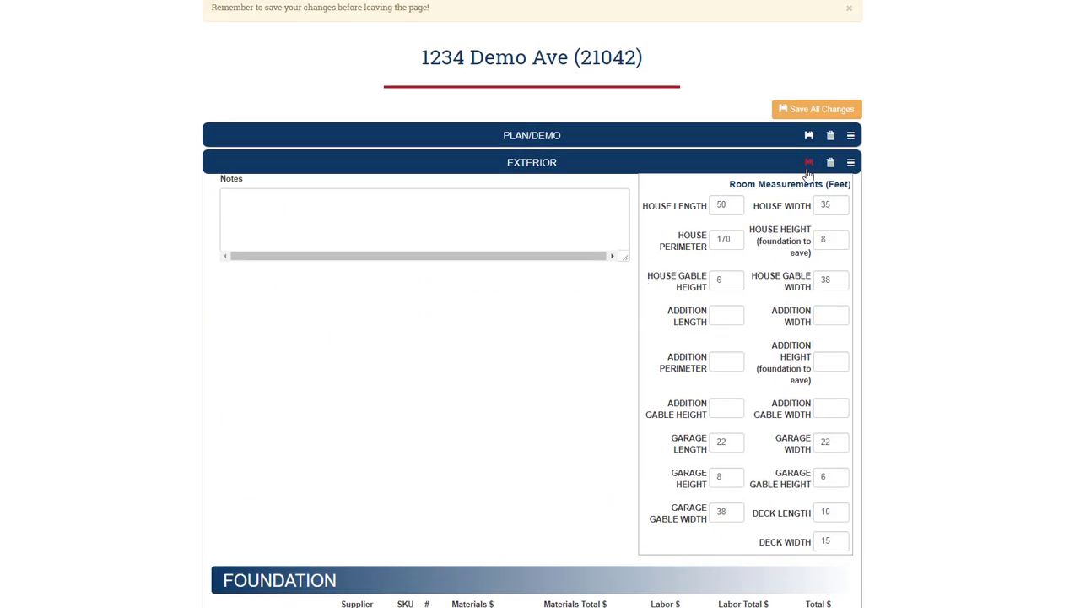
click(851, 166)
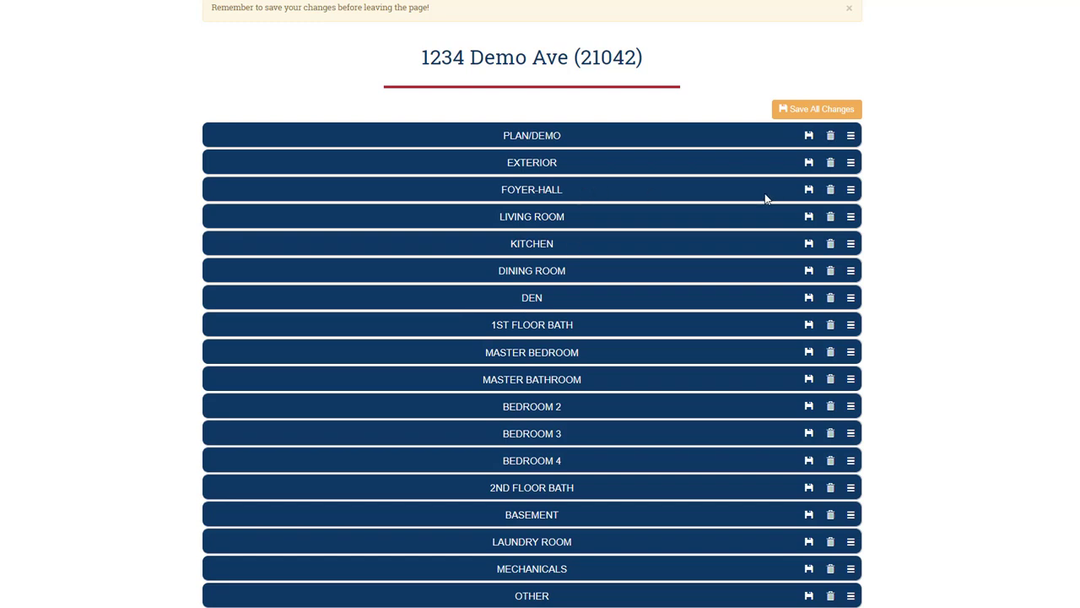
click(831, 191)
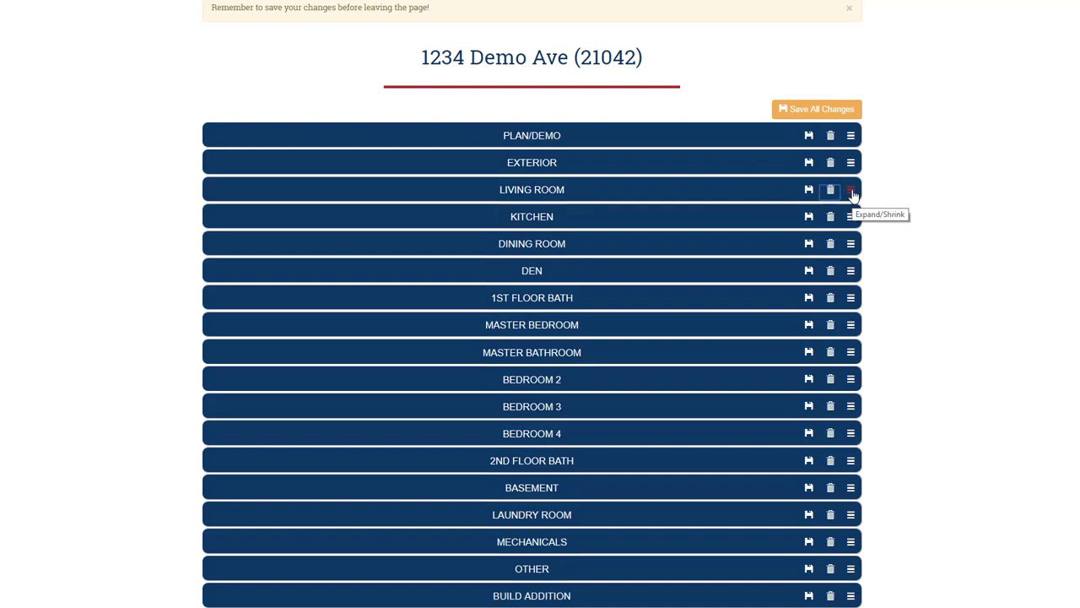
- Expand the Living Room section and set its length to 15, width to 16 and height to 8 feet
click(851, 191)
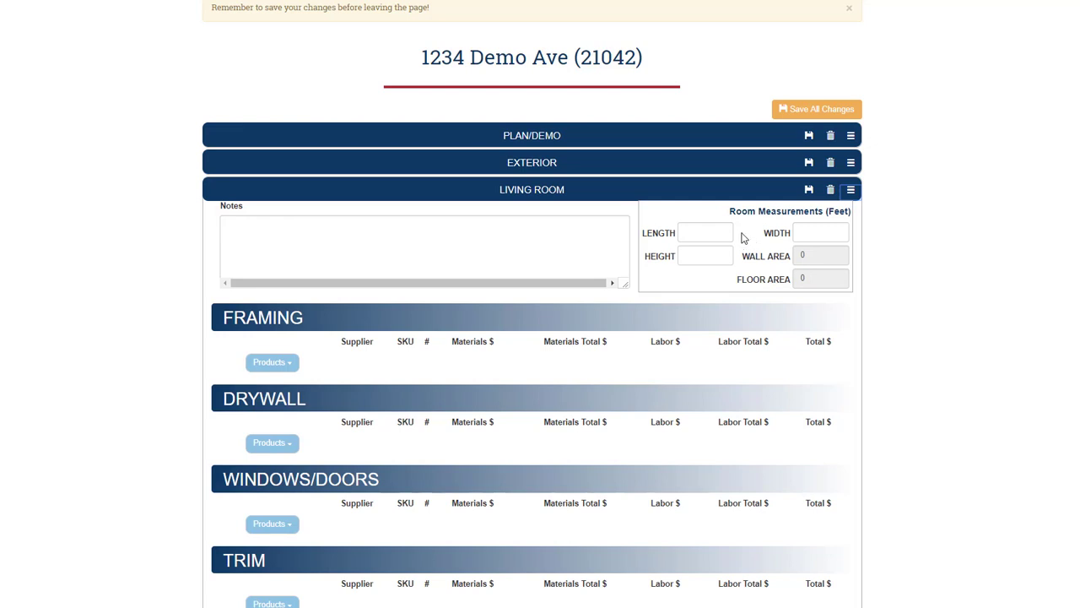
click(698, 233)
key(Tab)
text(16)
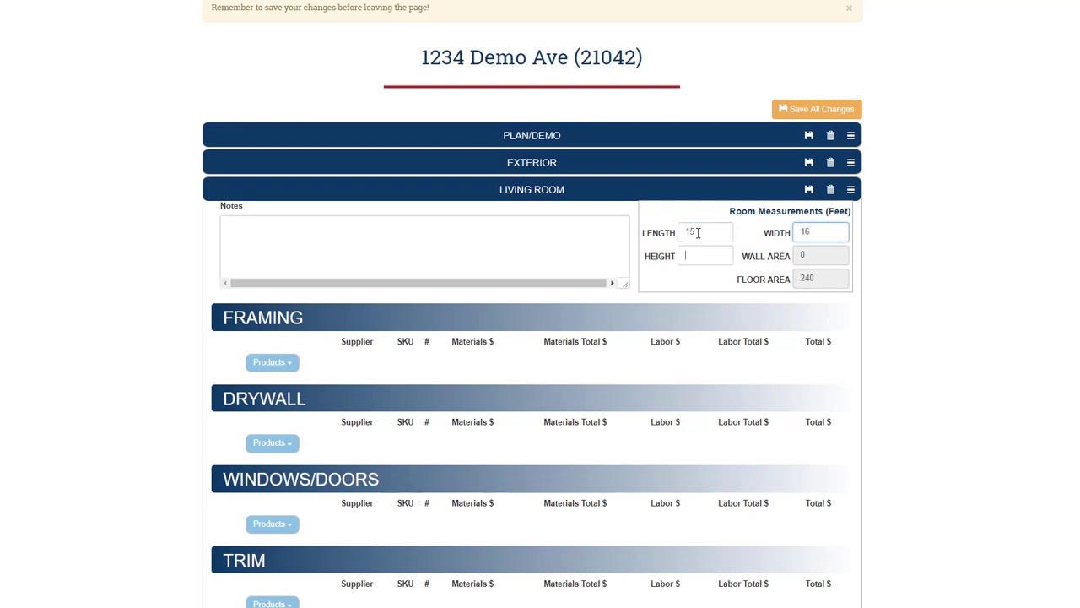
key(Tab)
text(8)
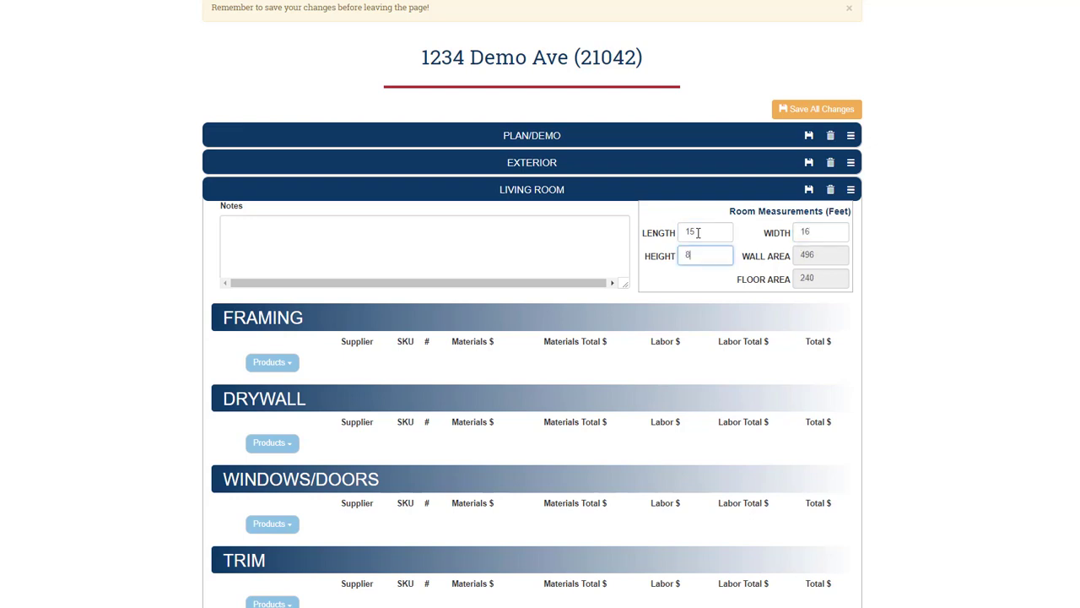
- Enter the note "drywall repair, add a closet" for the Living Room
click(243, 232)
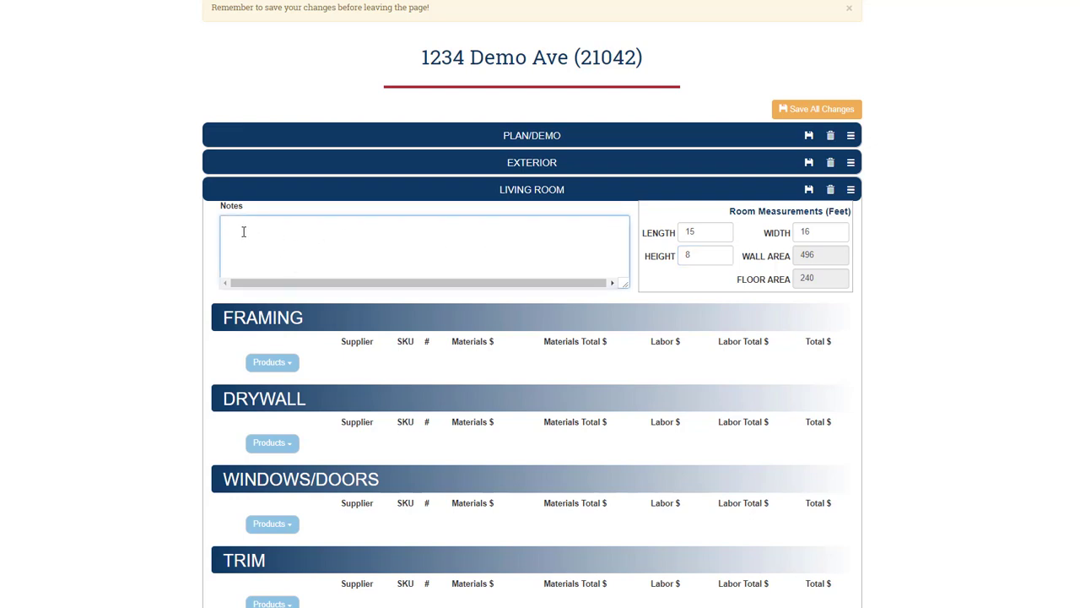
text(drywall repair, add a closet)
- Add the 2"x4"x96" Studs product to the Living Room's Framing list and set it to 10 linear feet
scroll(295, 336, down, 2)
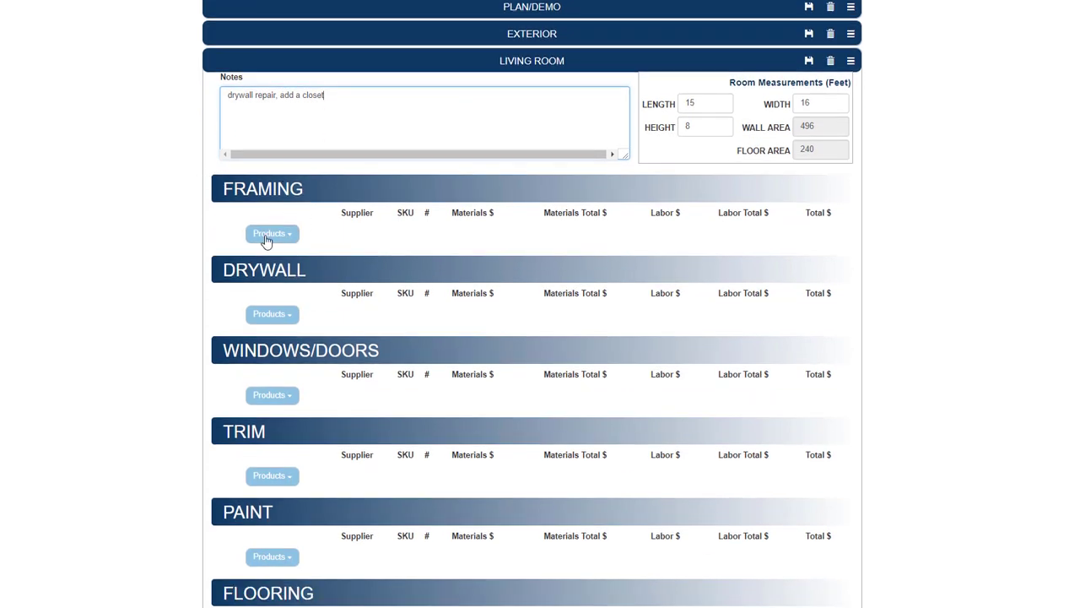
click(267, 240)
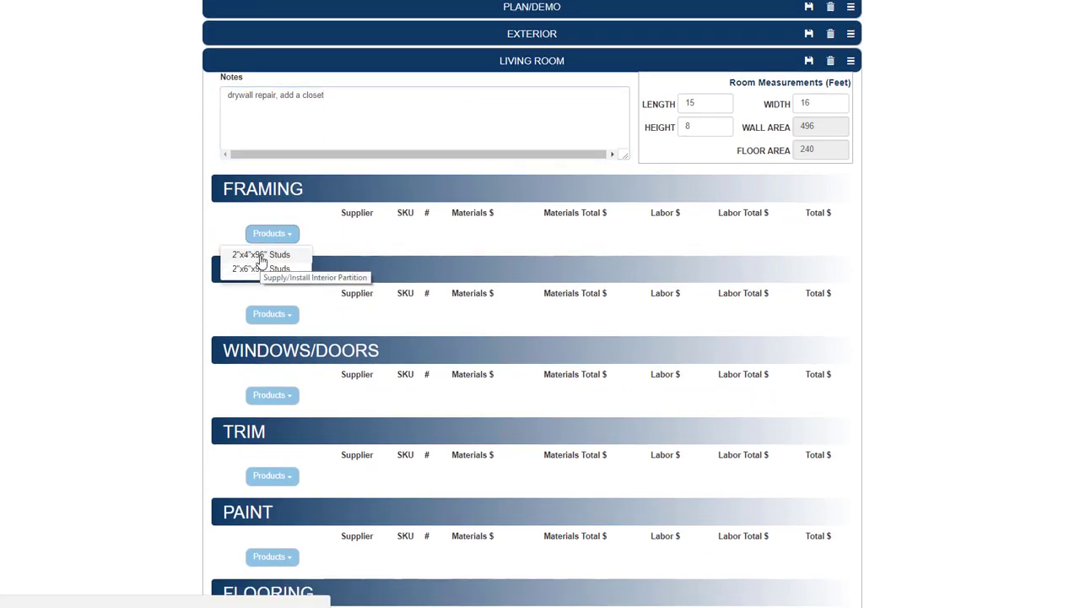
click(261, 257)
click(245, 241)
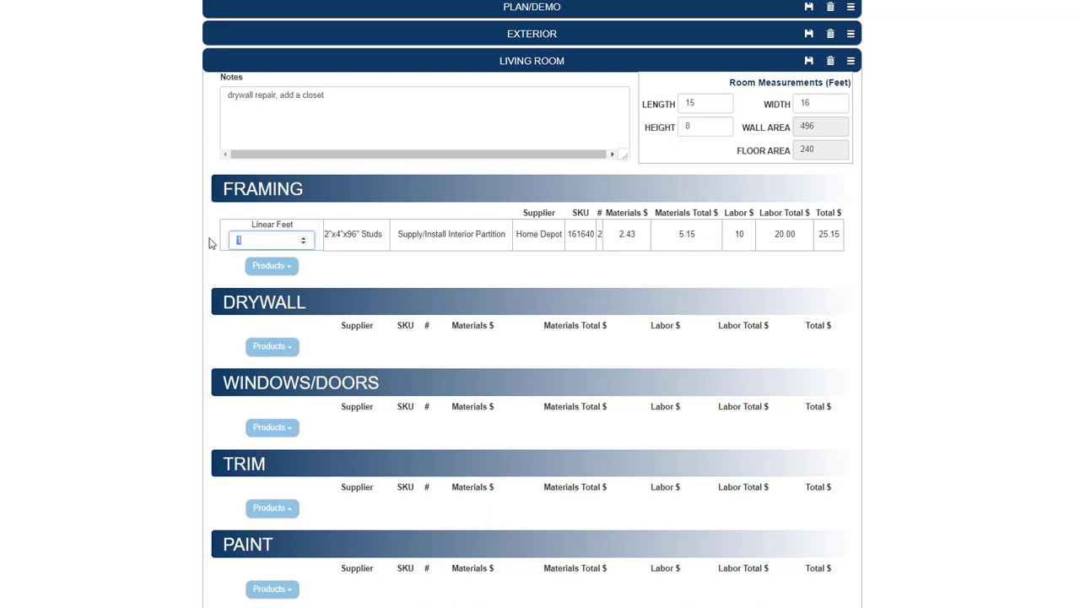
text(10)
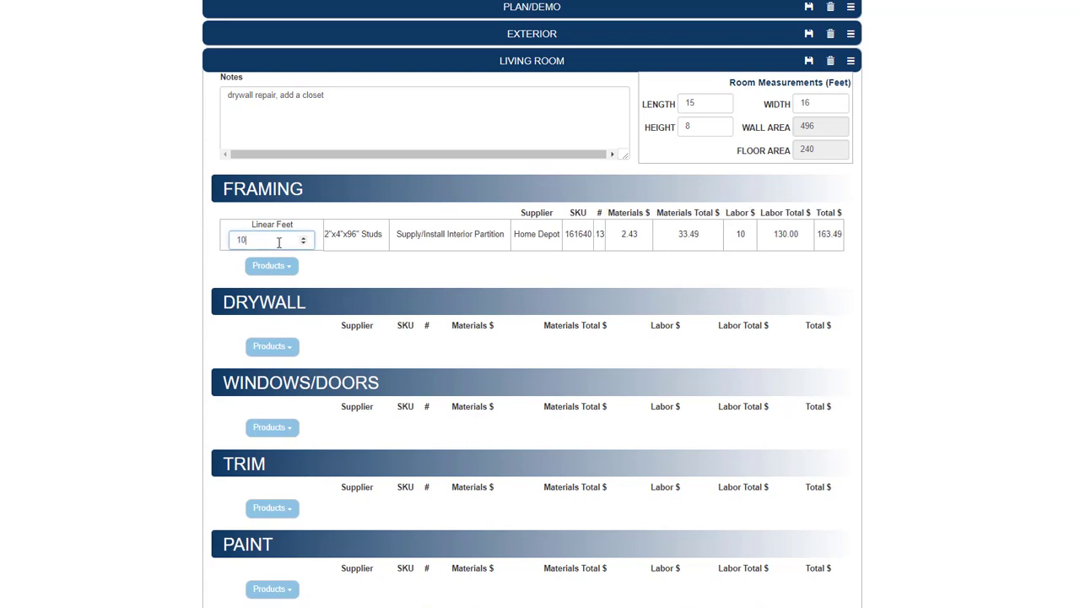
- Add Drywall Repair with quantity 5 to Drywall and the Feather River Lakewood Patina medium oak front door with 1 sidelite to Windows/Doors
click(270, 347)
scroll(270, 354, down, 2)
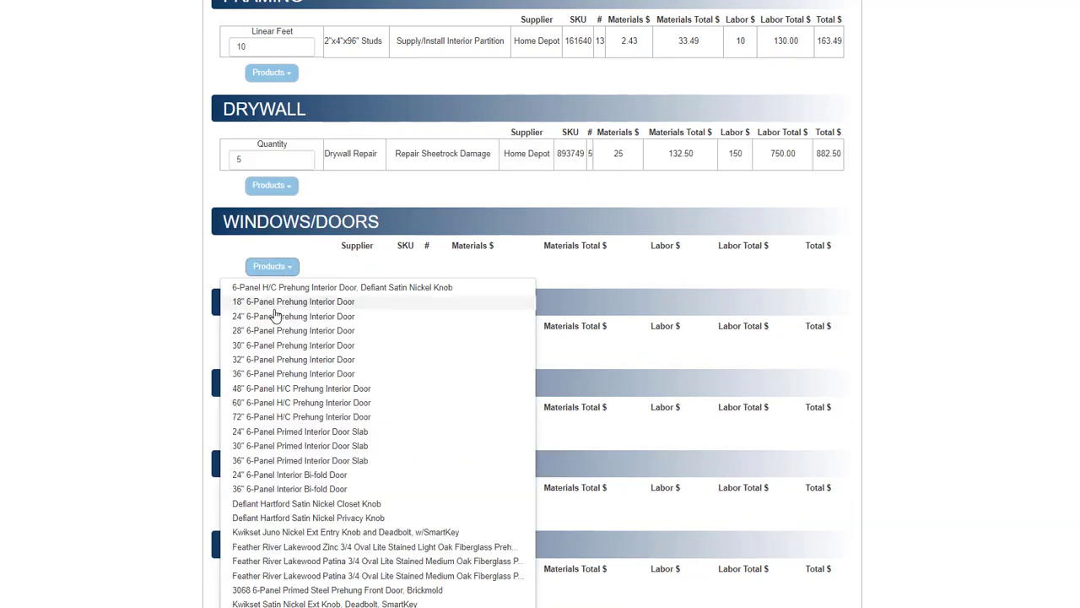
scroll(275, 316, down, 3)
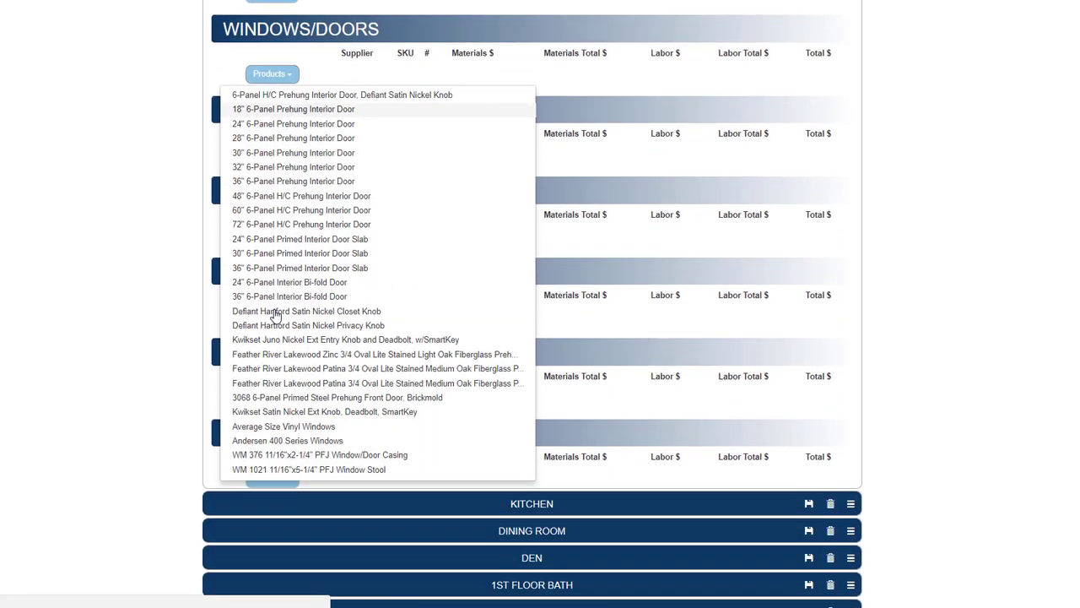
click(284, 373)
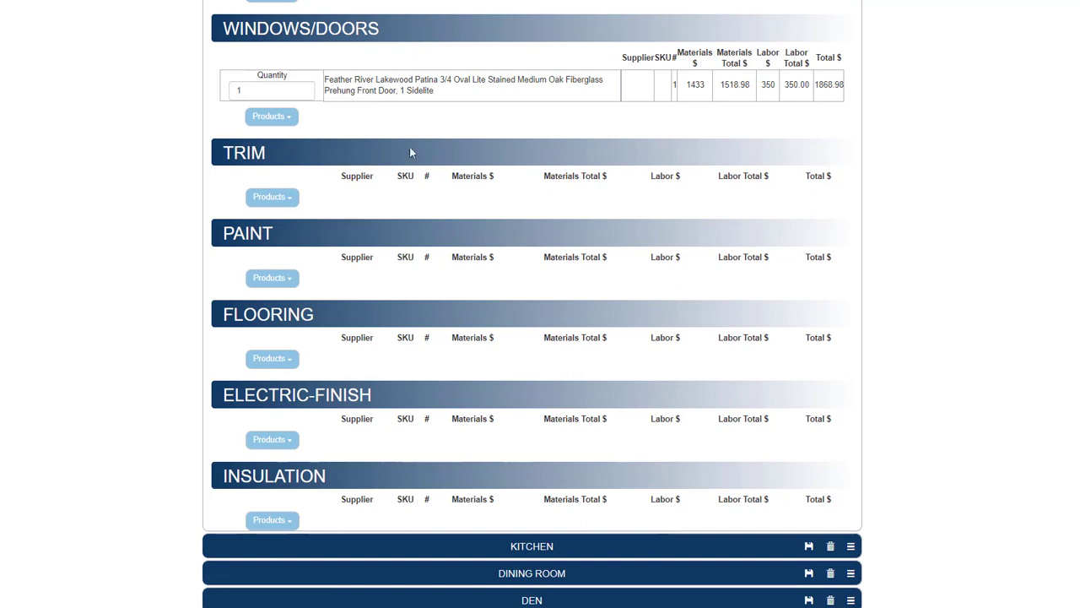
- Add 3 Average Size Vinyl Windows, the Kwikset Juno Nickel entry knob and deadbolt, and the Defiant Hartford closet knob to Windows/Doors
click(268, 117)
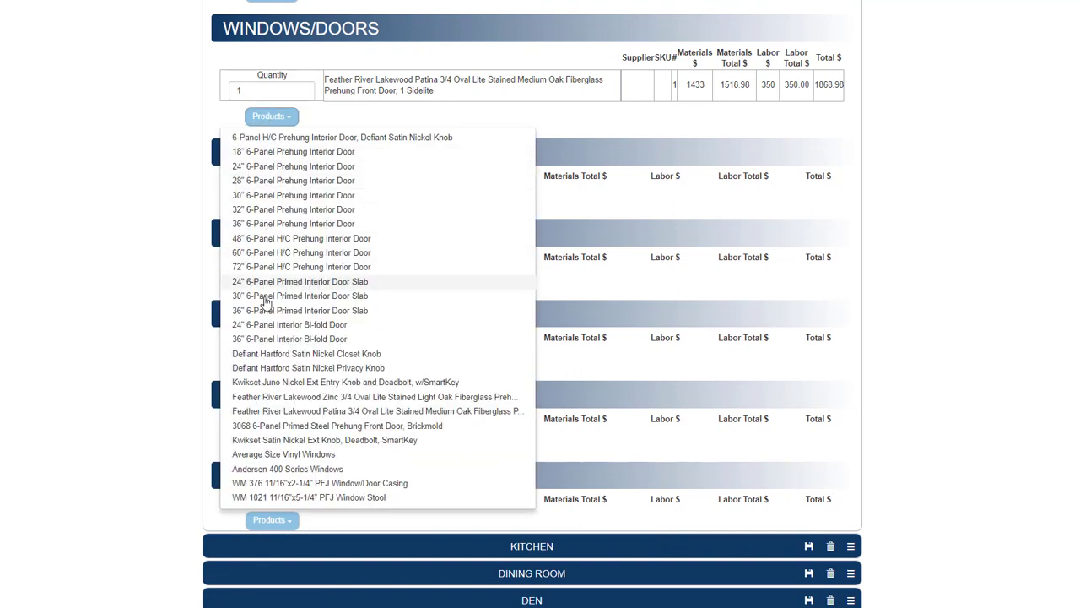
click(267, 455)
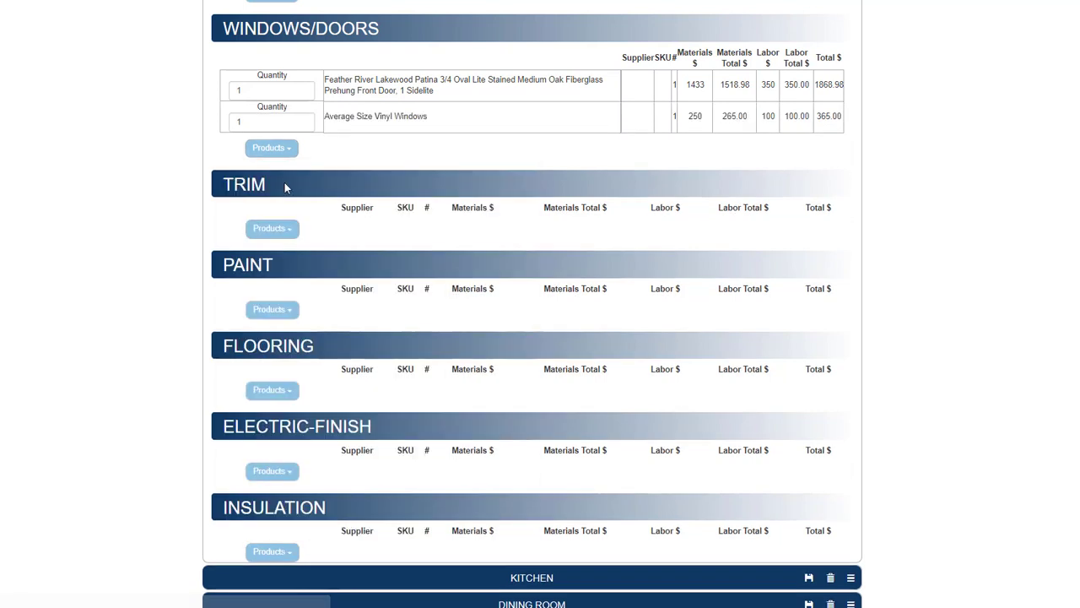
click(303, 120)
click(303, 121)
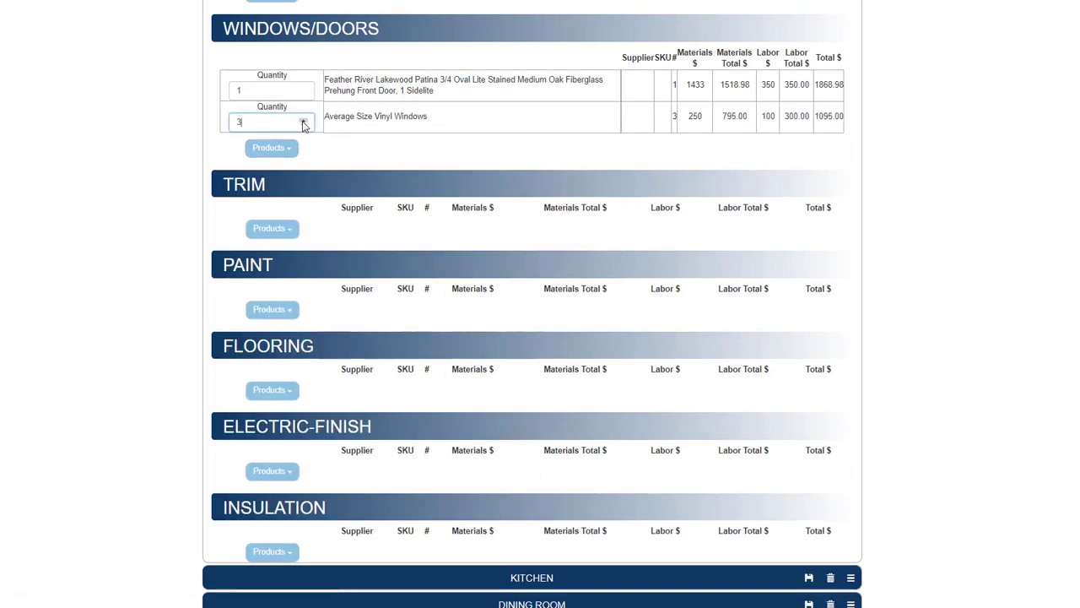
click(270, 148)
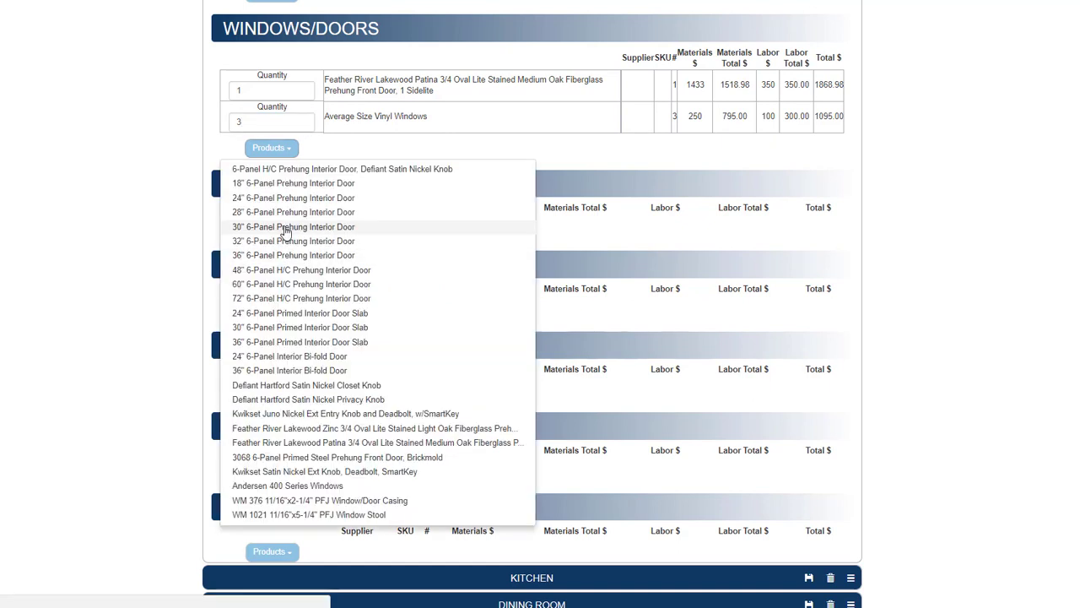
click(277, 415)
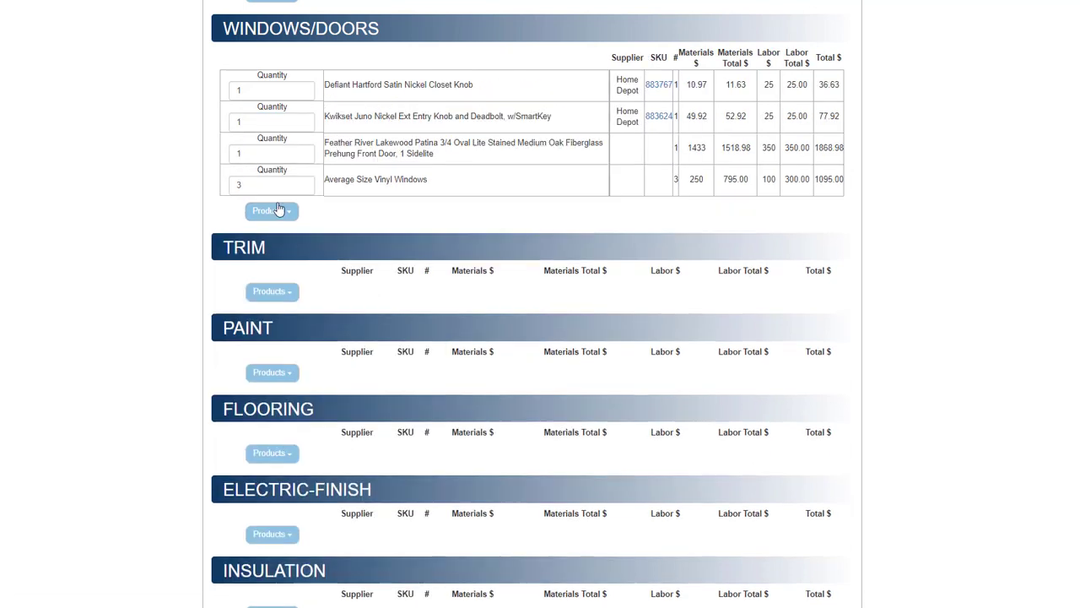
- Add the 8' Pine Shelf, White Closet Pole, Pole Sockets product and the WM 623 9/16"x3-1/4"x192" PFJ Baseboard to Trim
click(265, 293)
click(268, 313)
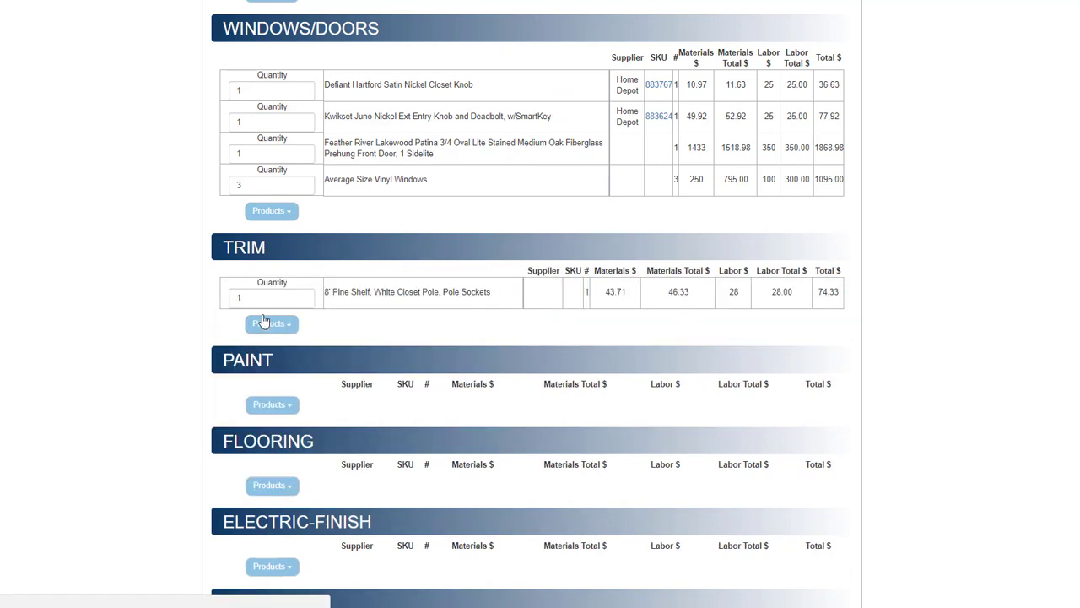
click(265, 325)
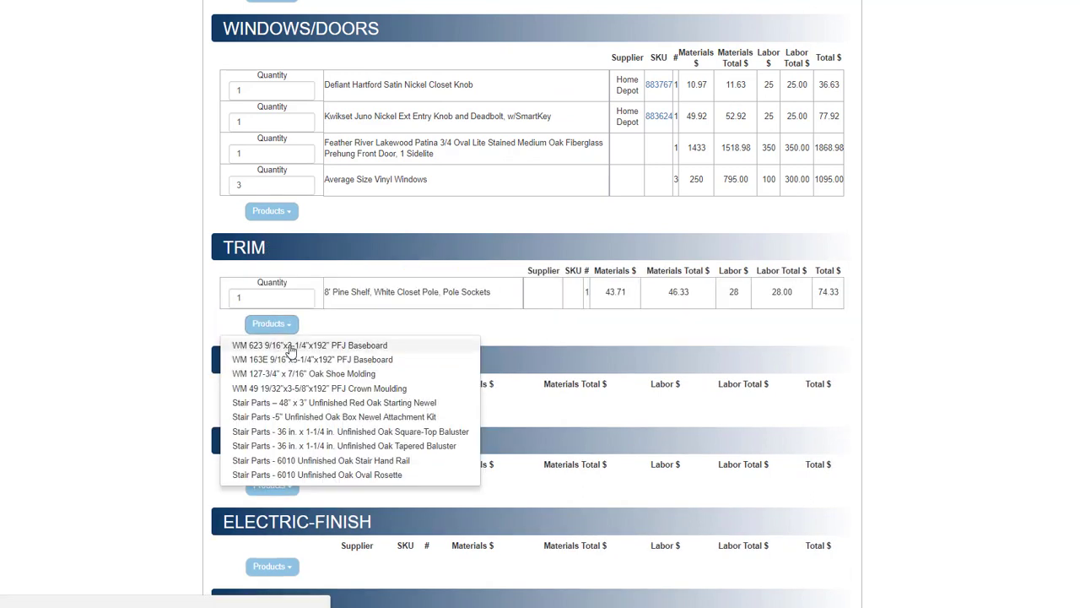
click(290, 346)
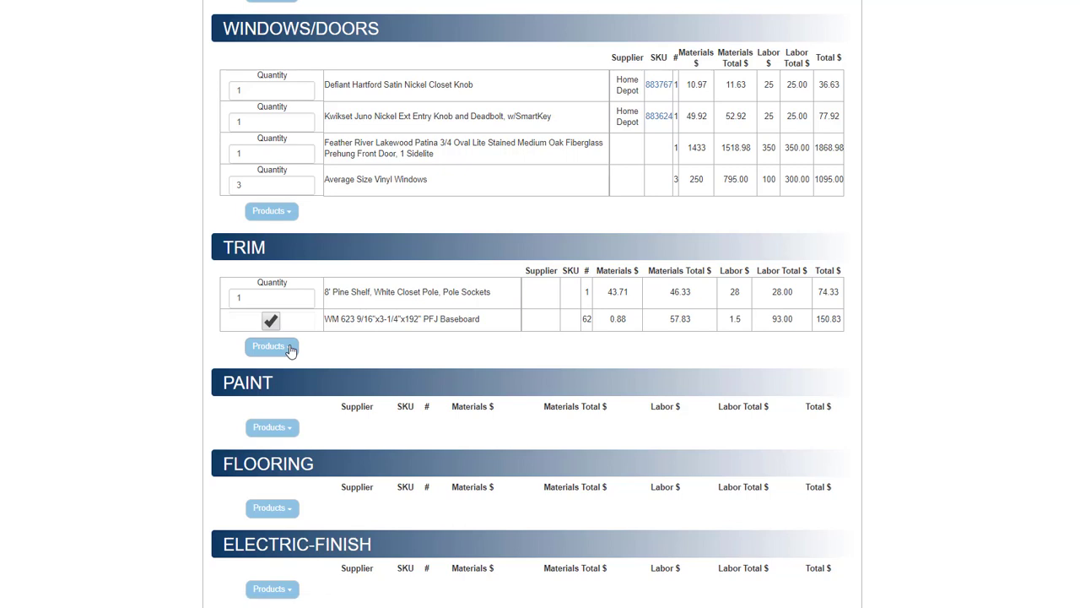
- Add one coat Primer and Sherwin Williams ProMar 200 Eggshell, One Color, White Semi-Gloss On Trim to the Living Room's Paint list
scroll(290, 350, down, 2)
click(275, 234)
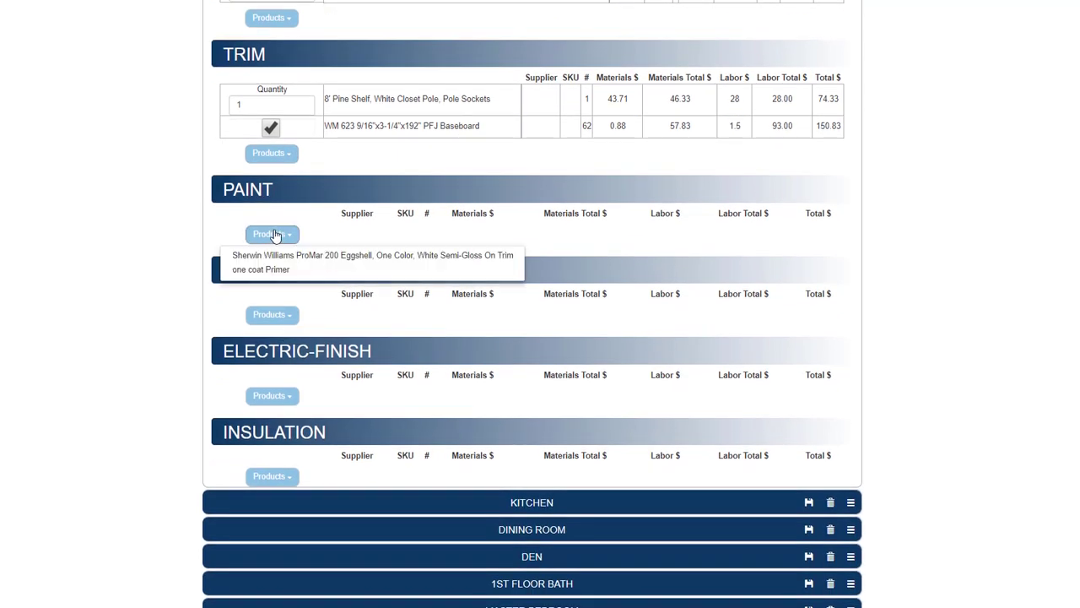
click(255, 272)
click(267, 259)
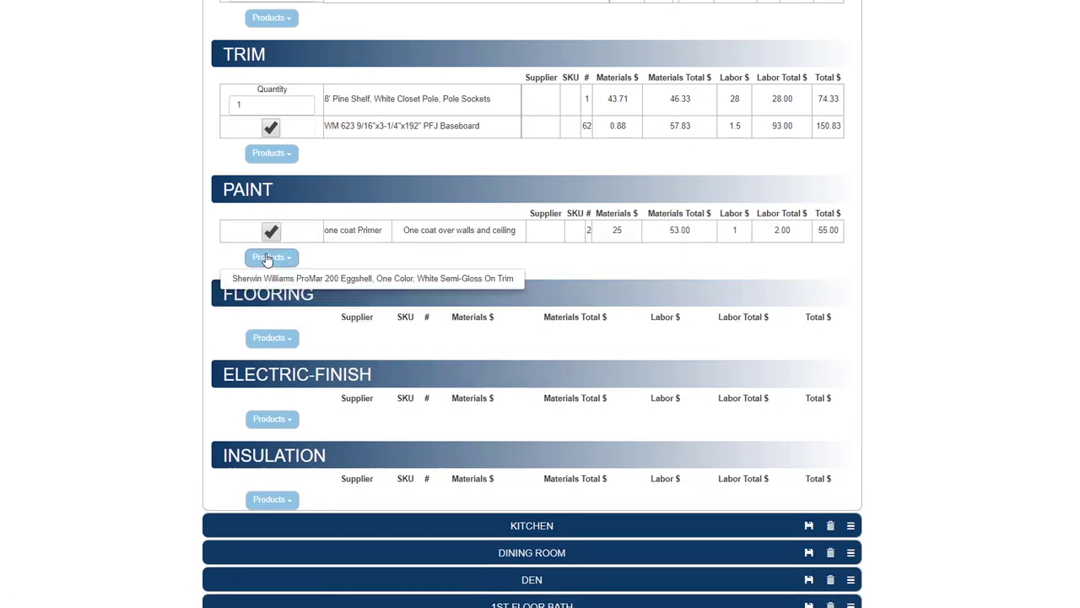
click(268, 278)
- Add the Hardwood Floor refinishing product to Flooring and the Lyndhurst 52" Brushed Nickel Indoor Ceiling Fan to Electric-Finish
scroll(277, 324, down, 2)
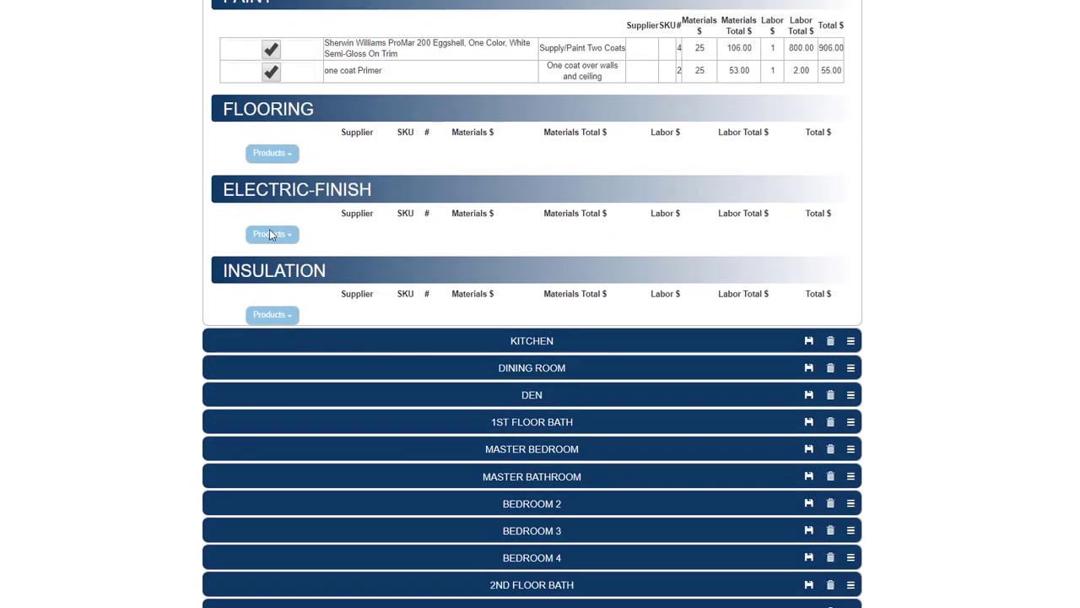
click(272, 155)
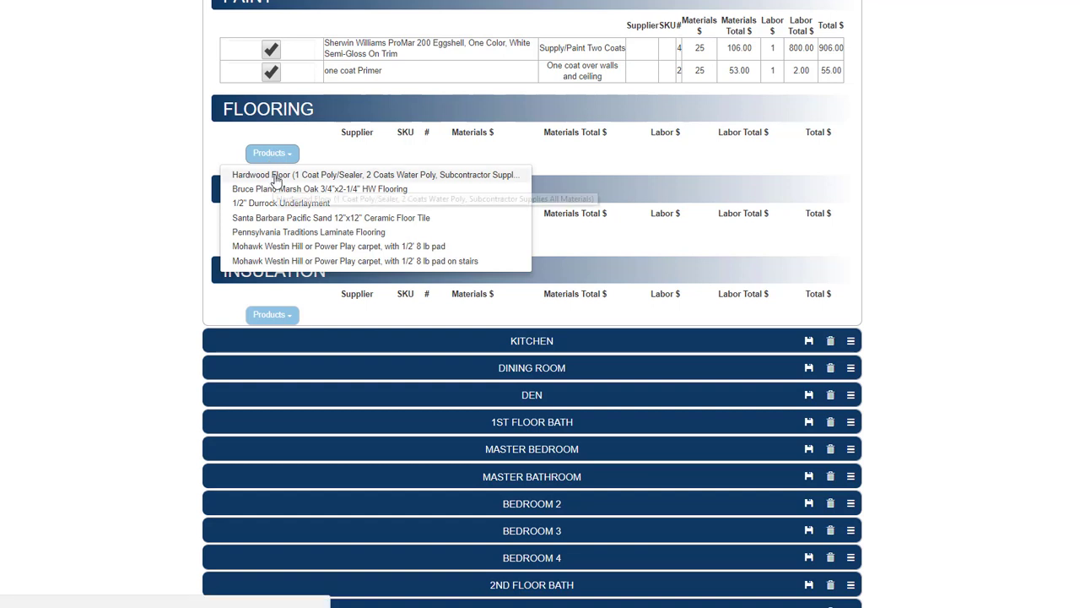
click(279, 175)
click(271, 267)
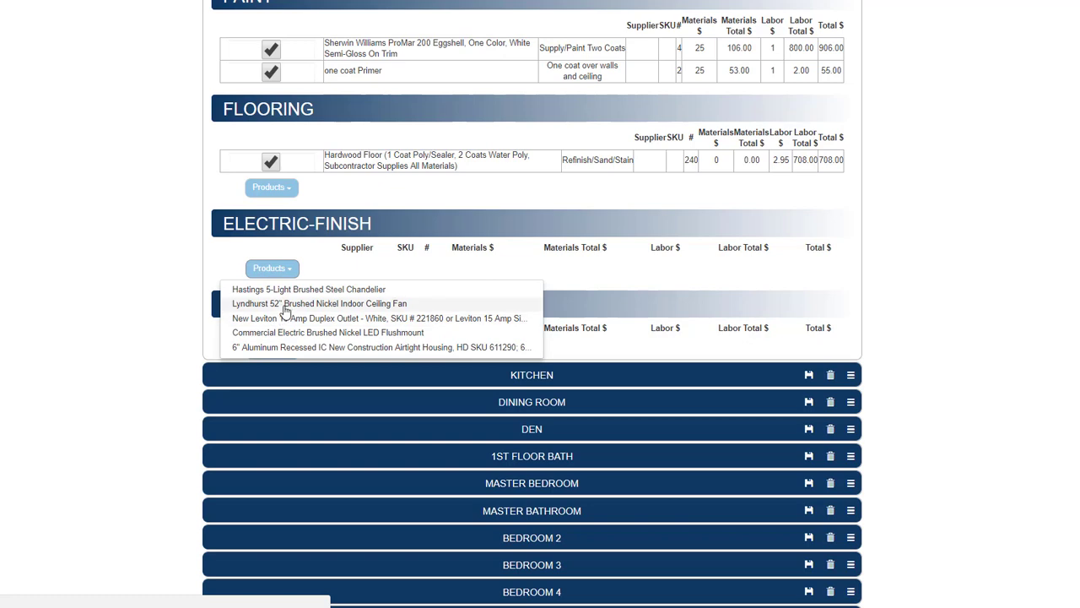
click(284, 305)
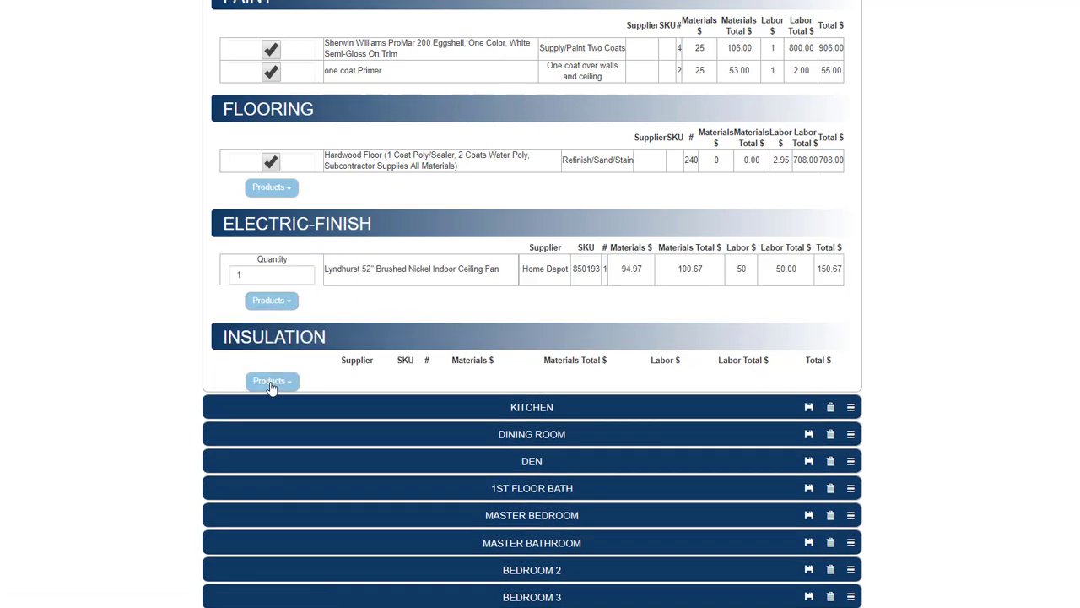
- Collapse the Living Room section and expand the Kitchen section
scroll(591, 380, up, 10)
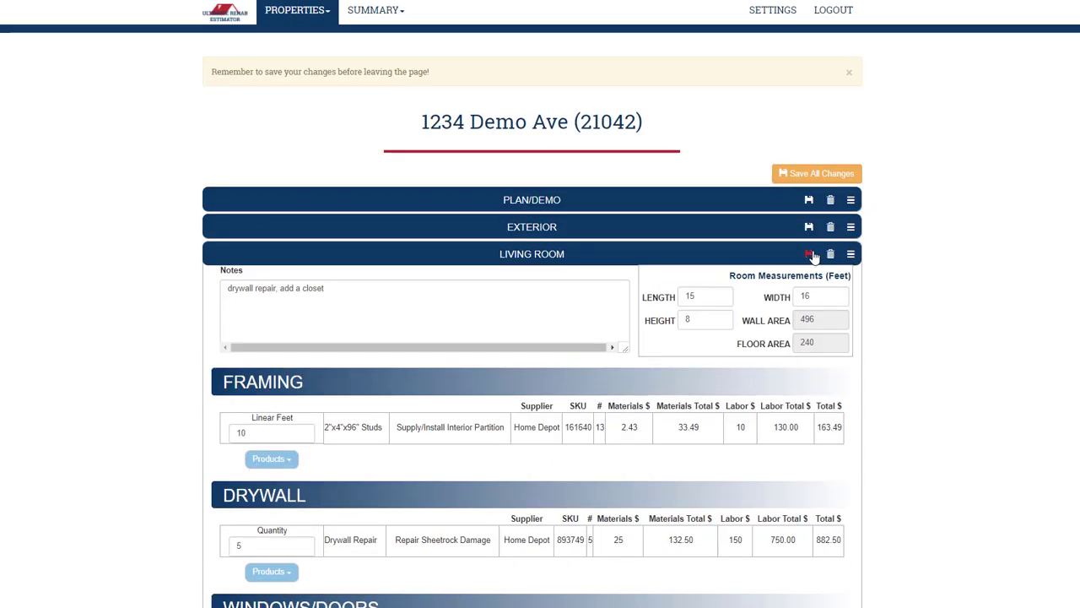
click(852, 256)
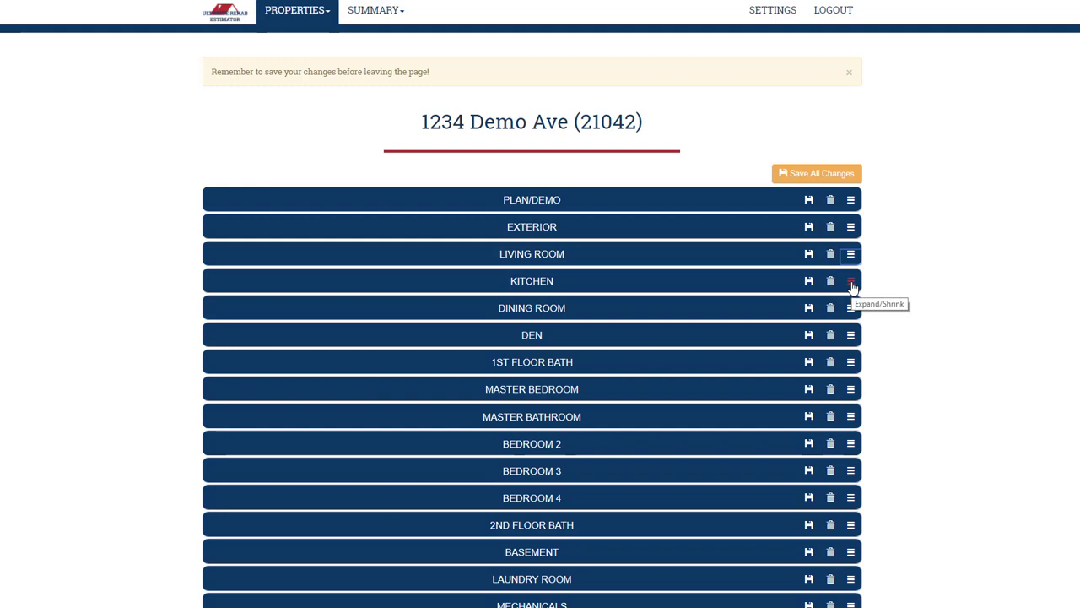
click(851, 282)
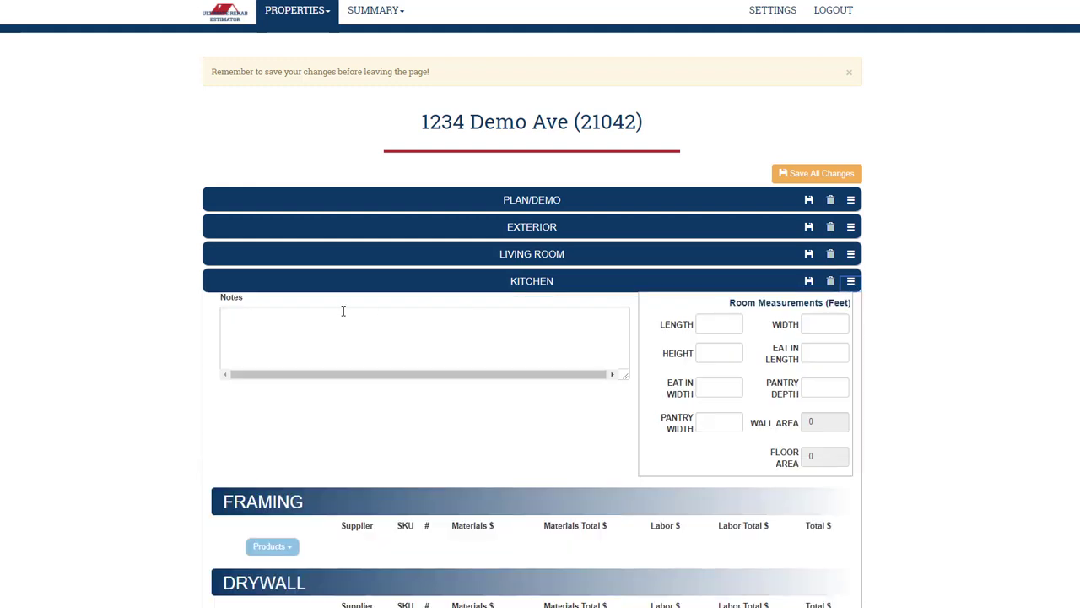
- Enter the Kitchen note "fire damage" and set the room's length to 14, width to 12 and height to 8 feet
scroll(268, 227, down, 2)
click(269, 191)
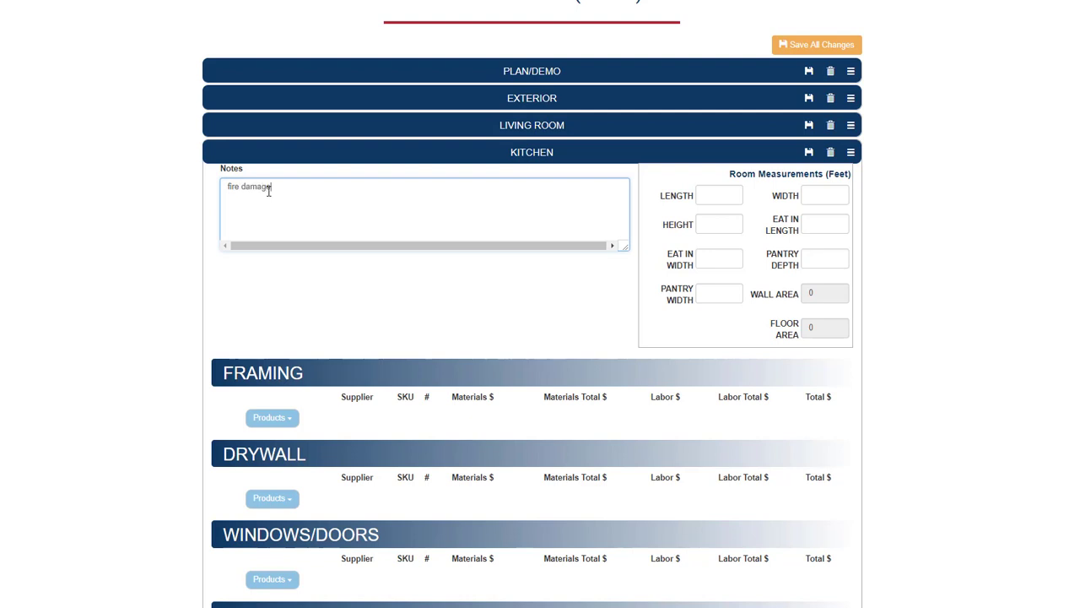
click(719, 194)
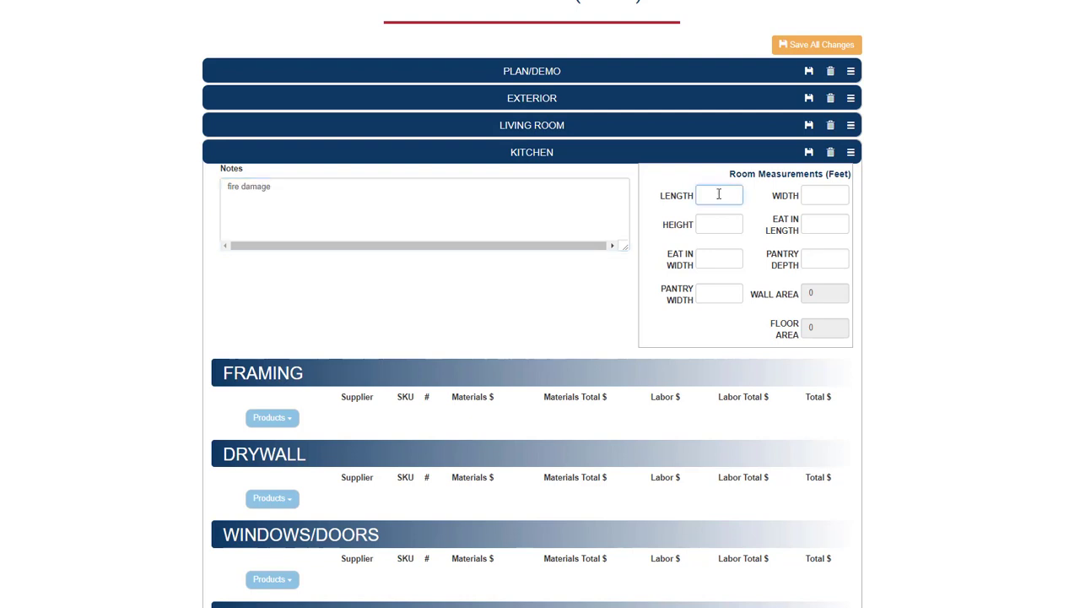
text(14)
key(Tab)
text(12)
key(Tab)
text(8)
- Set the Kitchen's pantry depth to 3 and pantry width to 5 feet, leaving the eat-in measurements blank
key(Tab)
key(Tab)
key(Tab)
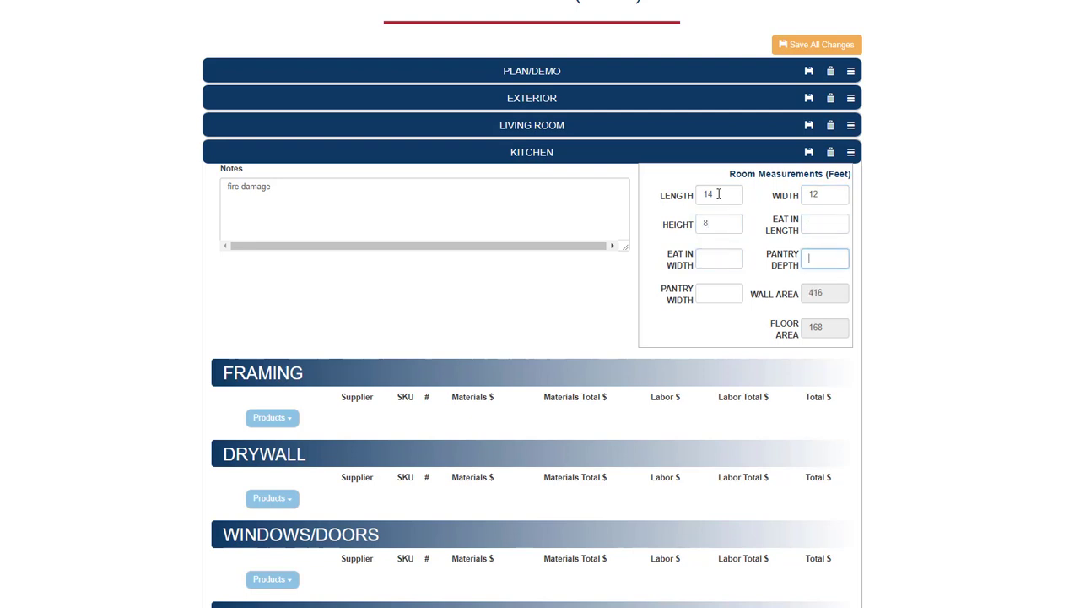
text(3)
key(Tab)
text(5)
key(Tab)
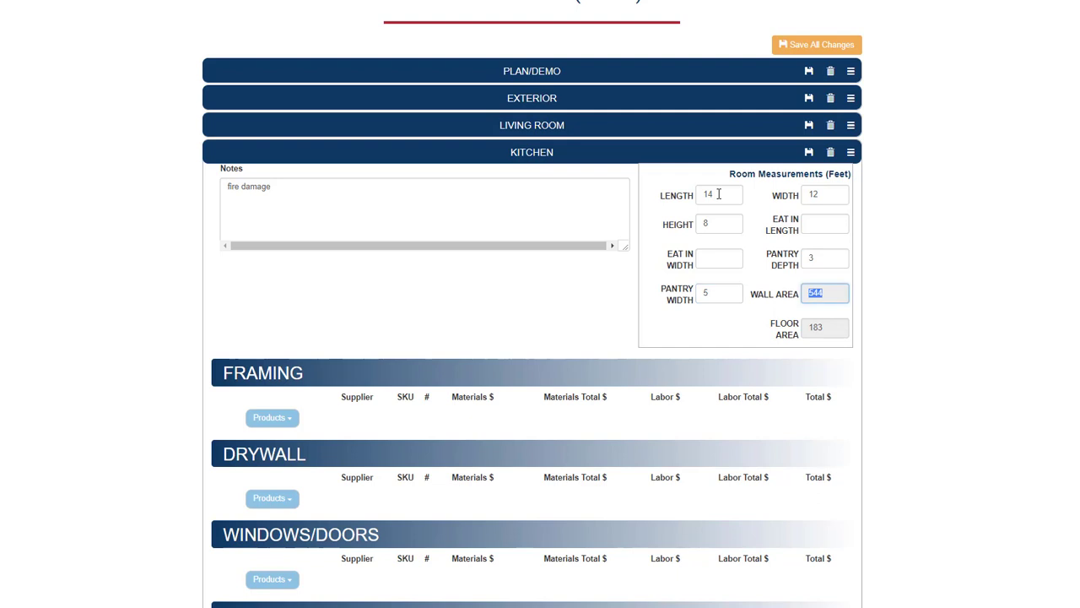
- Add the 2"x4"x96" Studs product to the Kitchen's Framing list and set it to 20 linear feet
scroll(627, 236, down, 3)
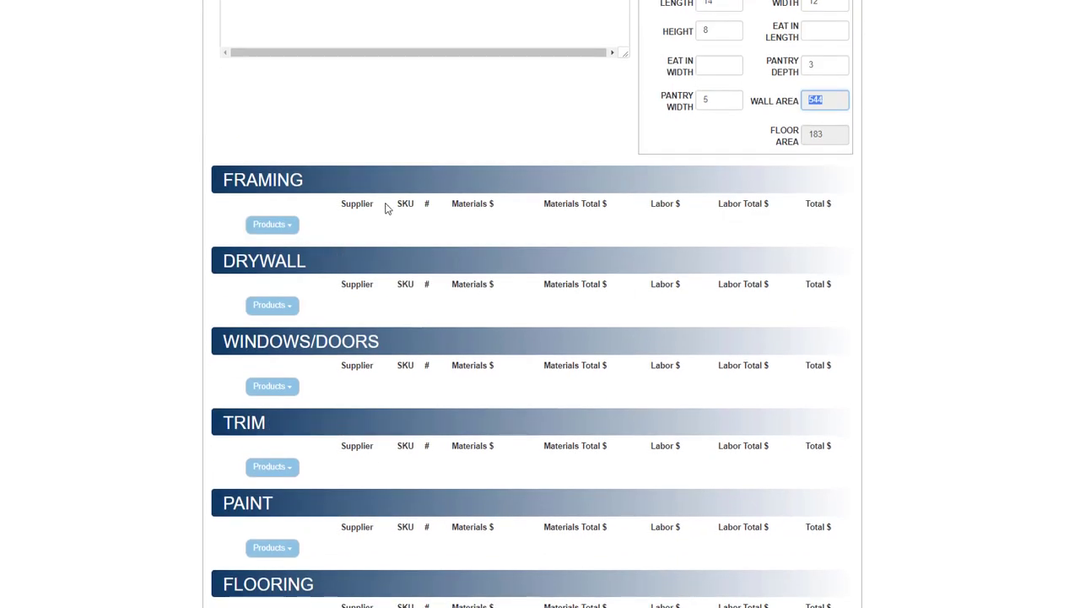
click(272, 226)
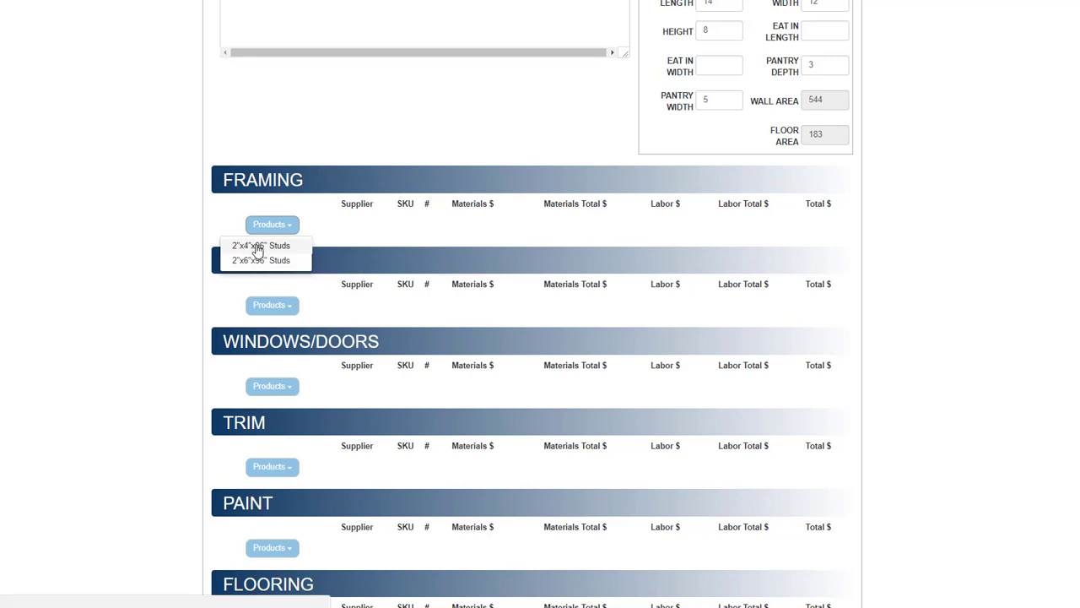
click(257, 246)
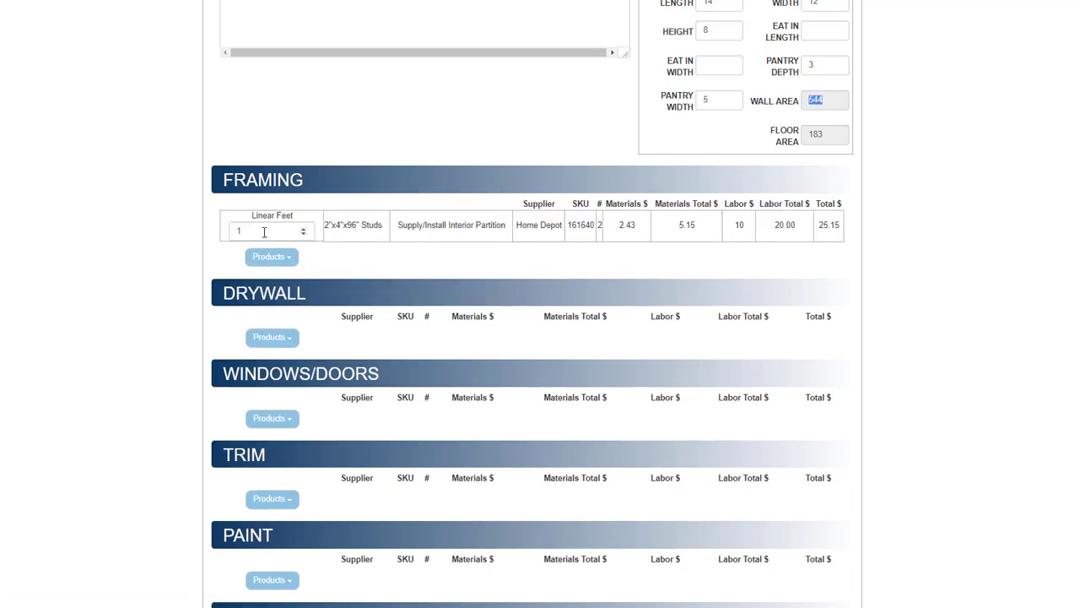
double_click(264, 232)
text(20)
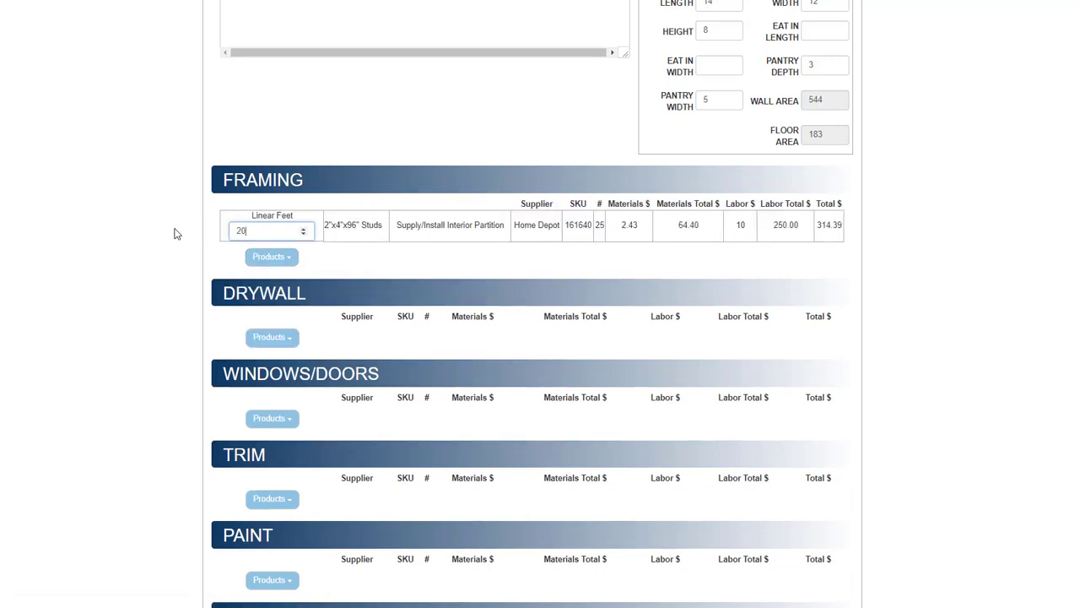
- Add the 1/2"x4'x8' Gypsum Board product to the Kitchen's Drywall list
click(272, 337)
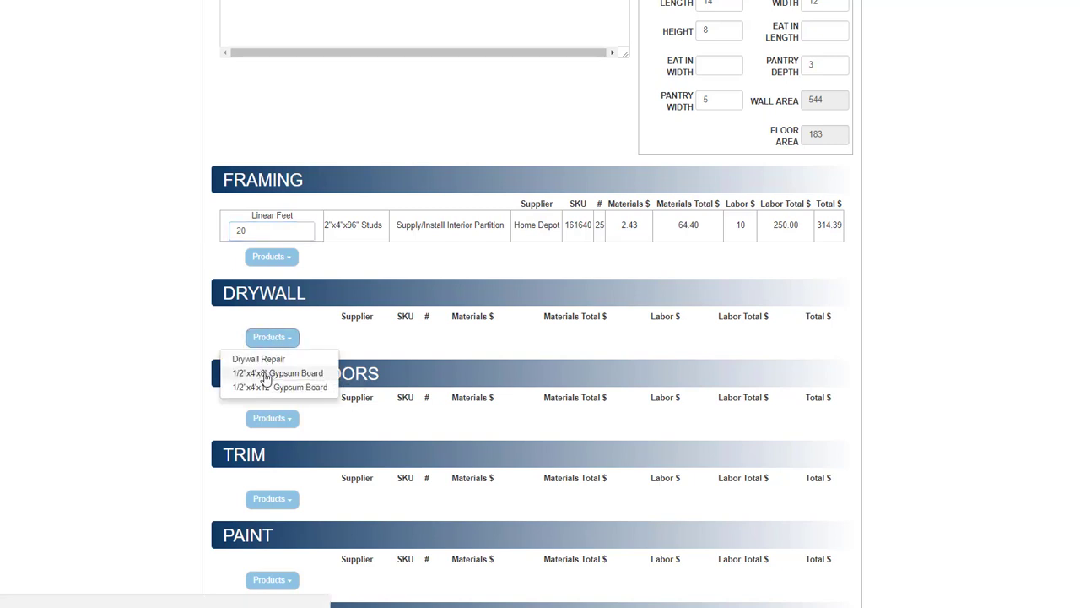
click(266, 376)
scroll(266, 377, down, 3)
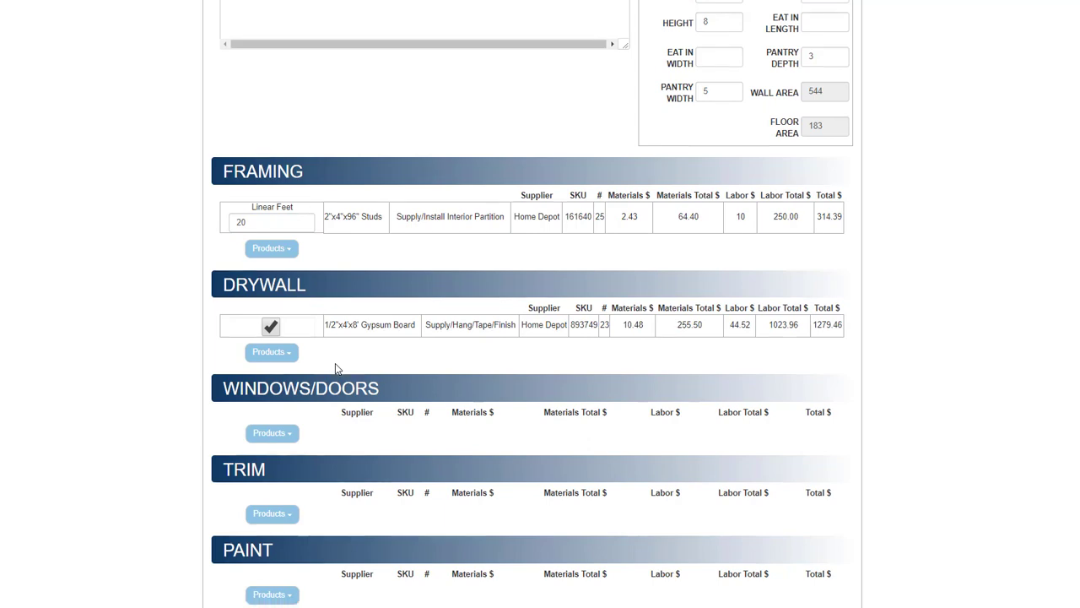
- Add two Average Size Vinyl Windows and one 48" 6-Panel H/C Prehung Interior Door to the Kitchen's Windows/Doors list
click(275, 188)
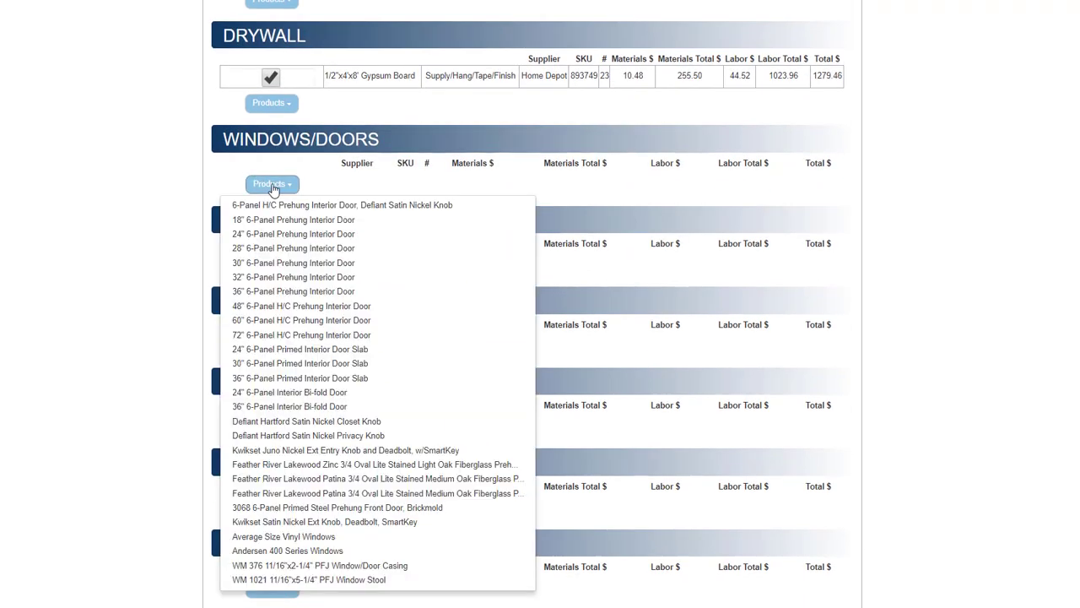
click(279, 538)
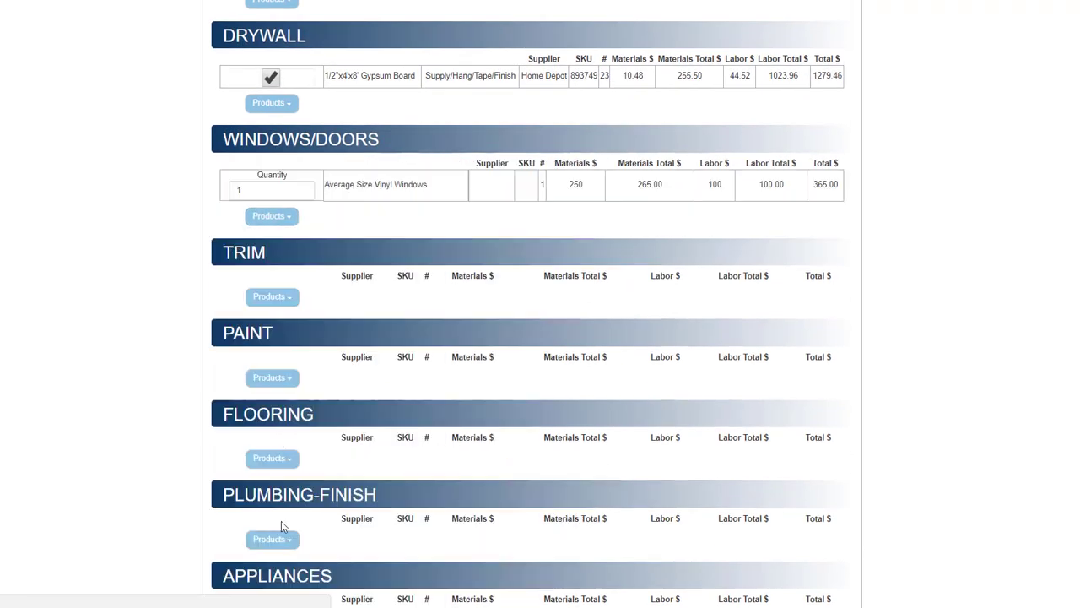
click(303, 190)
click(270, 216)
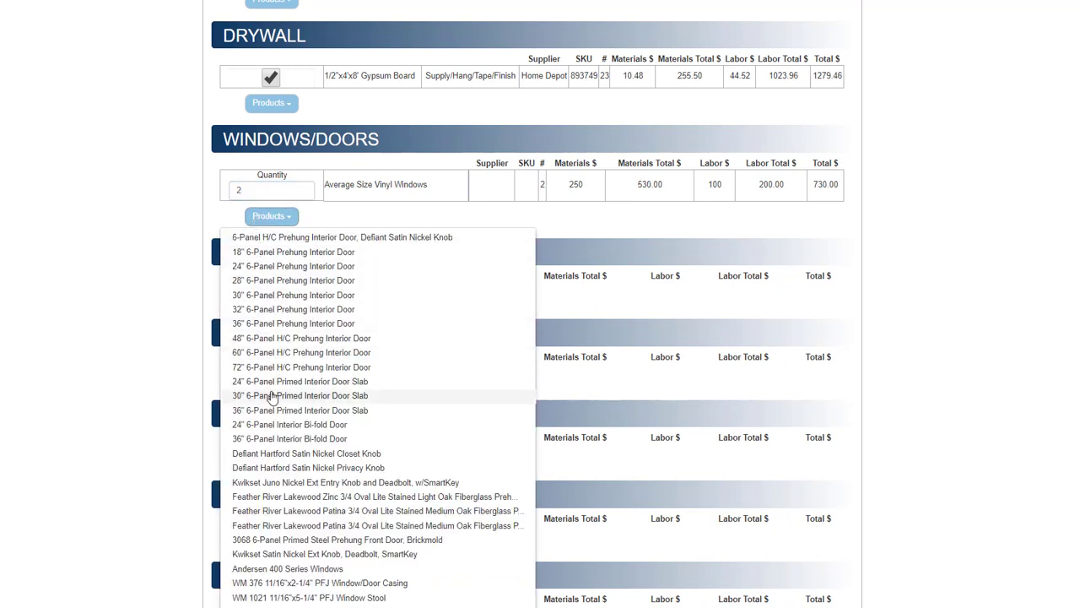
click(260, 340)
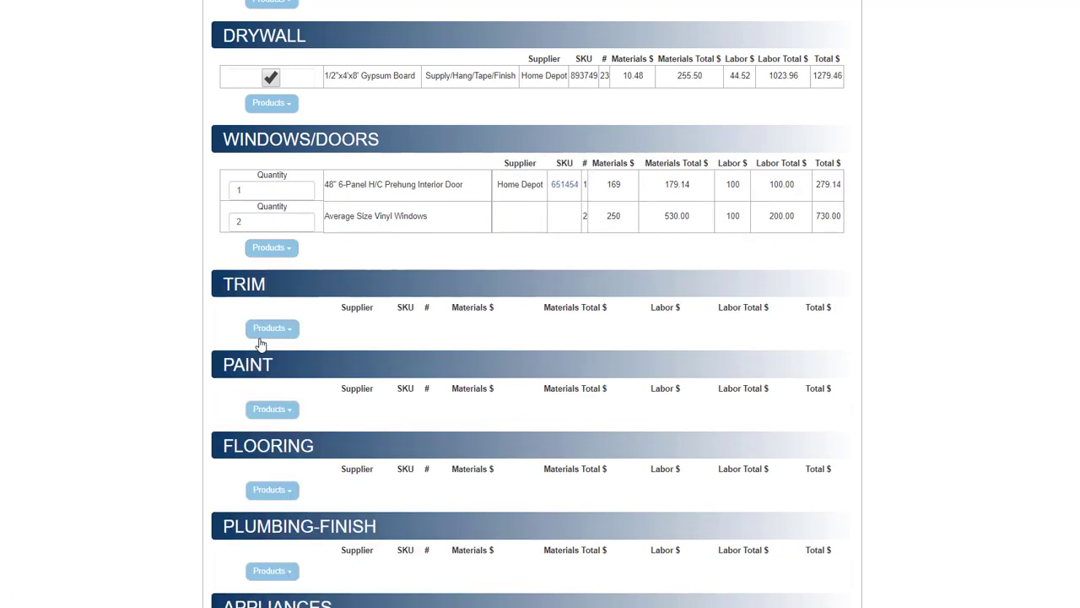
- Add Kitchen Cabinets (Configured By Supplier) and 20 linear feet of Level 2 Granite Counter Top to the Kitchen's Trim list
scroll(262, 344, down, 1)
scroll(260, 343, down, 2)
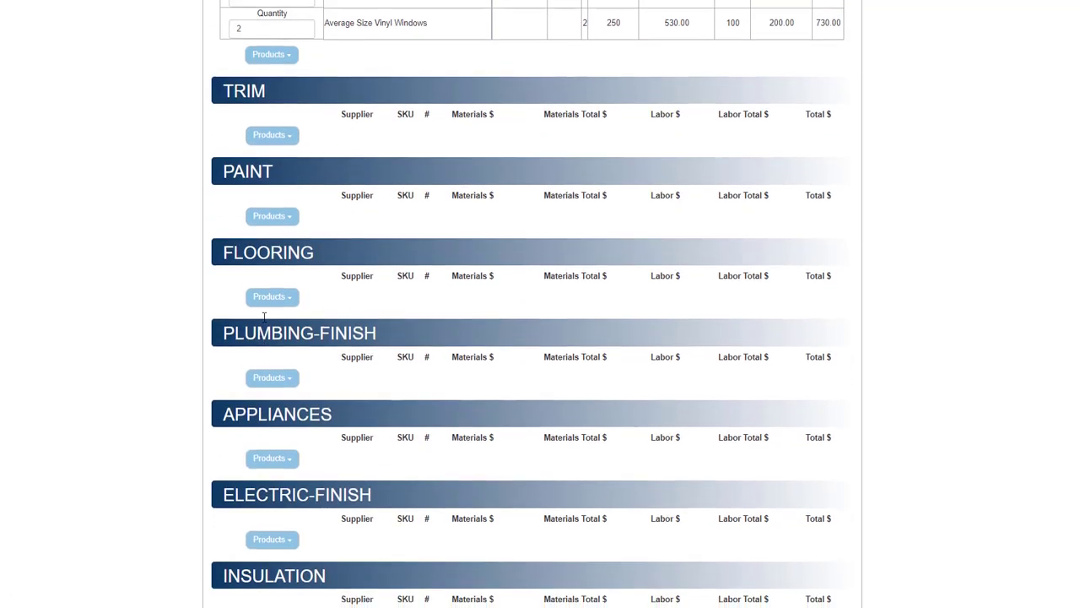
click(272, 138)
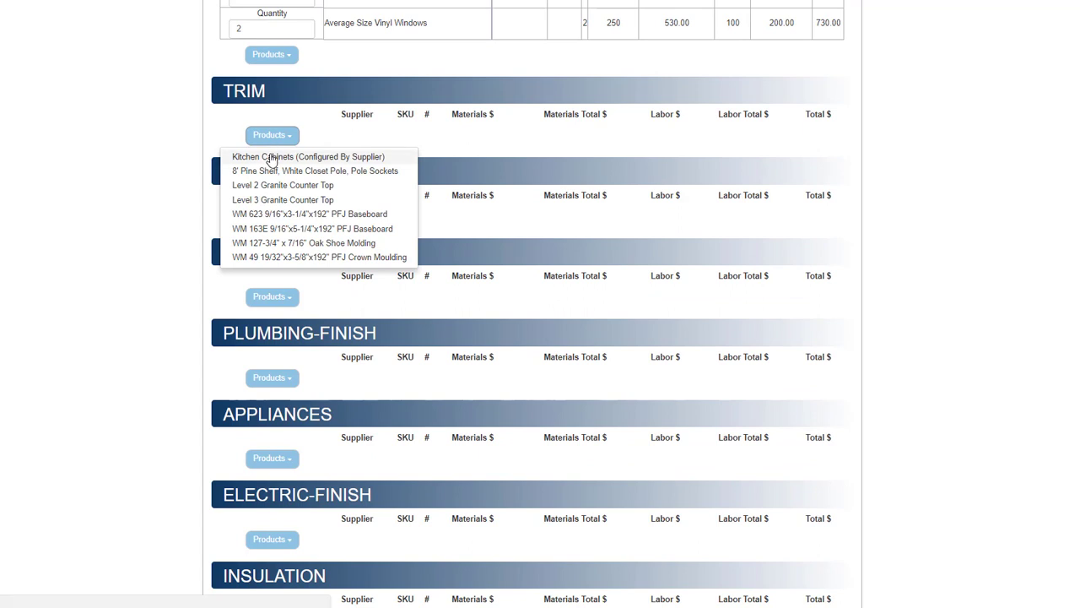
click(268, 157)
click(272, 169)
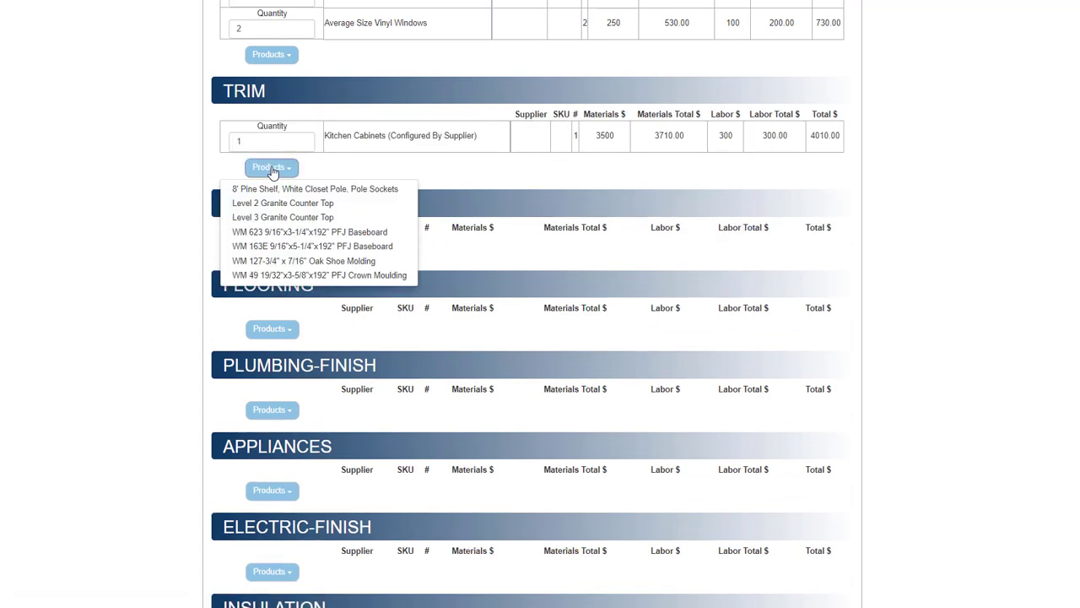
click(266, 204)
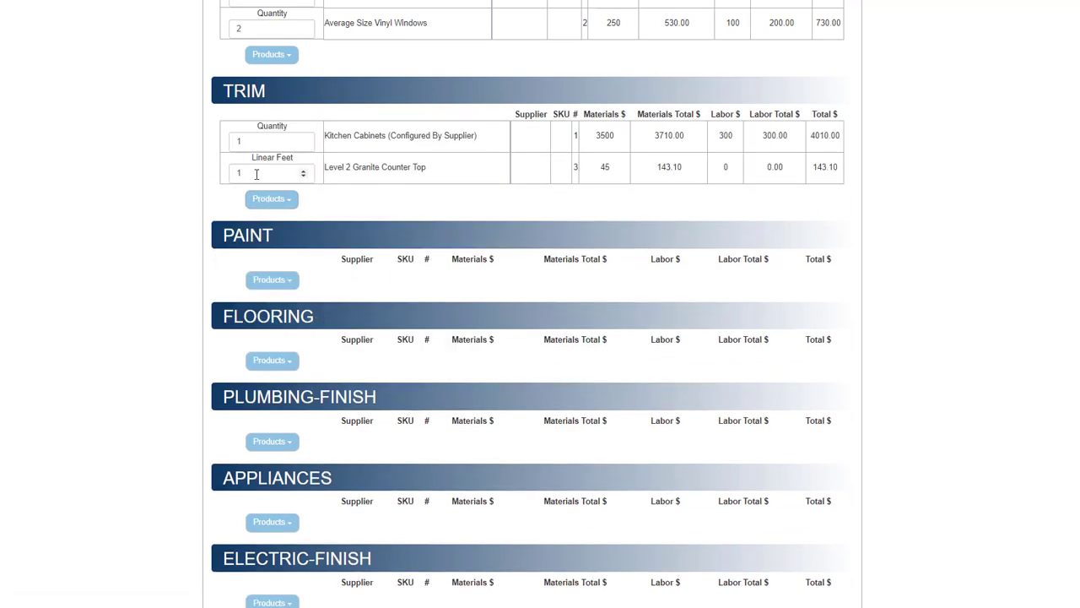
drag(257, 173, 209, 173)
text(20)
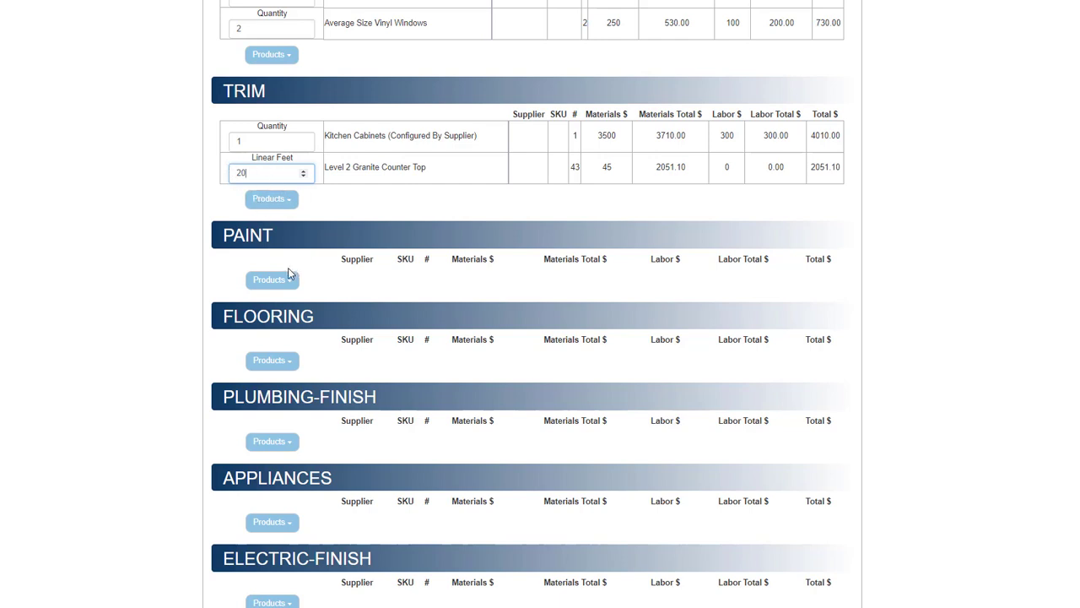
- Add one coat Primer and Sherwin Williams ProMar 200 Eggshell with white semi-gloss trim to the Kitchen's Paint list
click(265, 283)
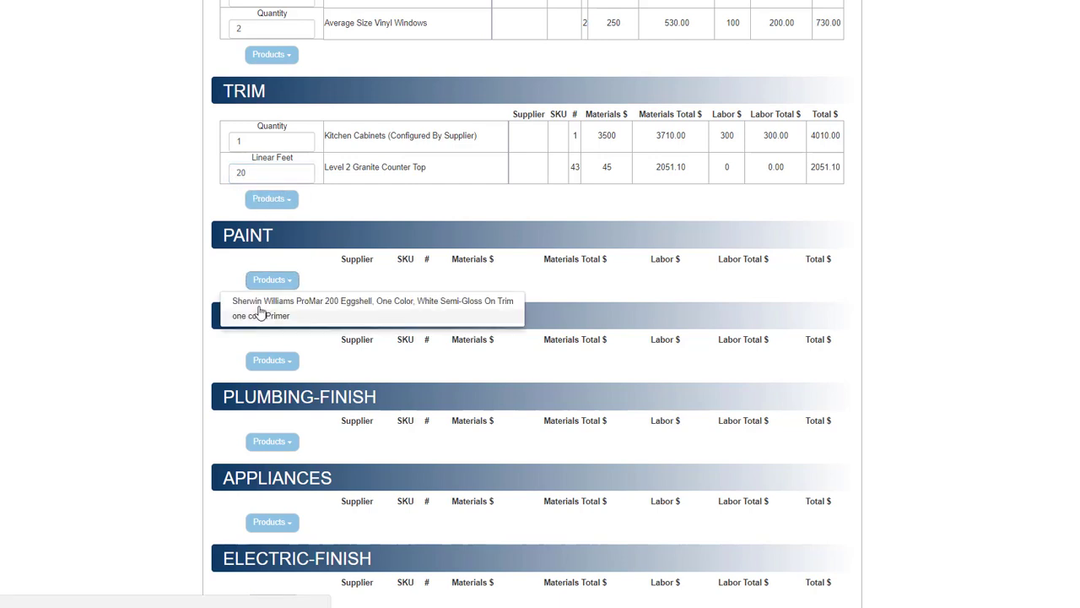
click(261, 314)
click(260, 303)
click(273, 326)
- Add 1/2" Durrock Underlayment and Santa Barbara Pacific Sand 12"x12" Ceramic Floor Tile to the Kitchen's Flooring list
scroll(316, 282, down, 3)
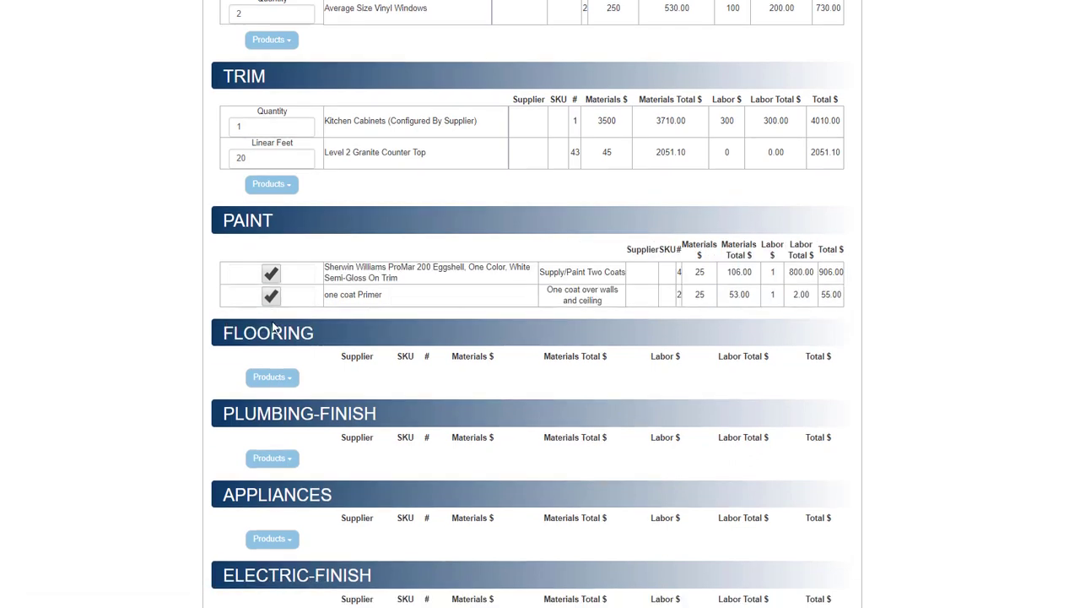
click(270, 135)
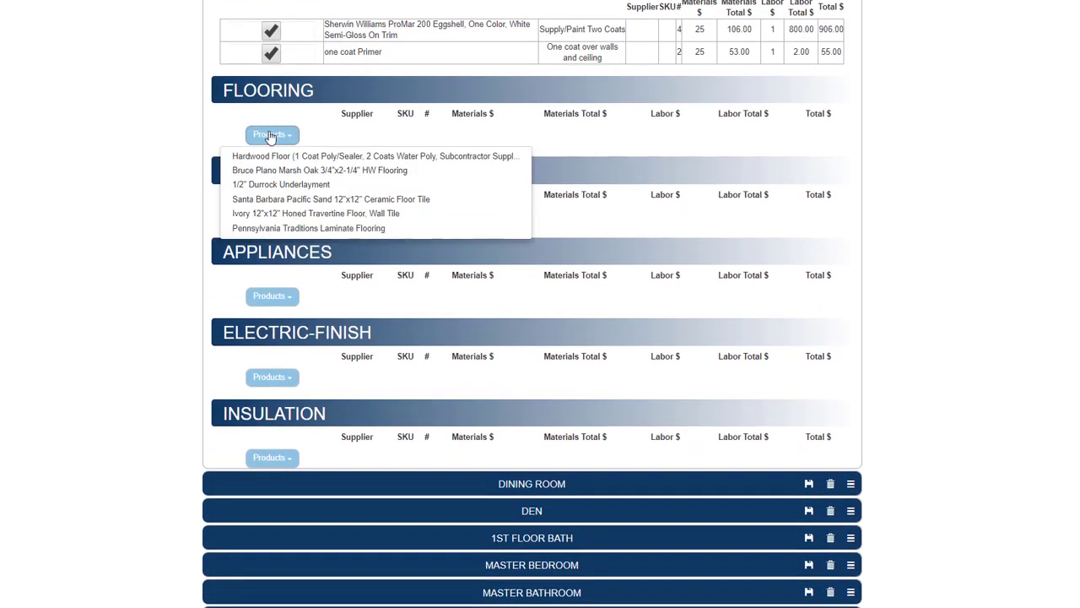
click(264, 189)
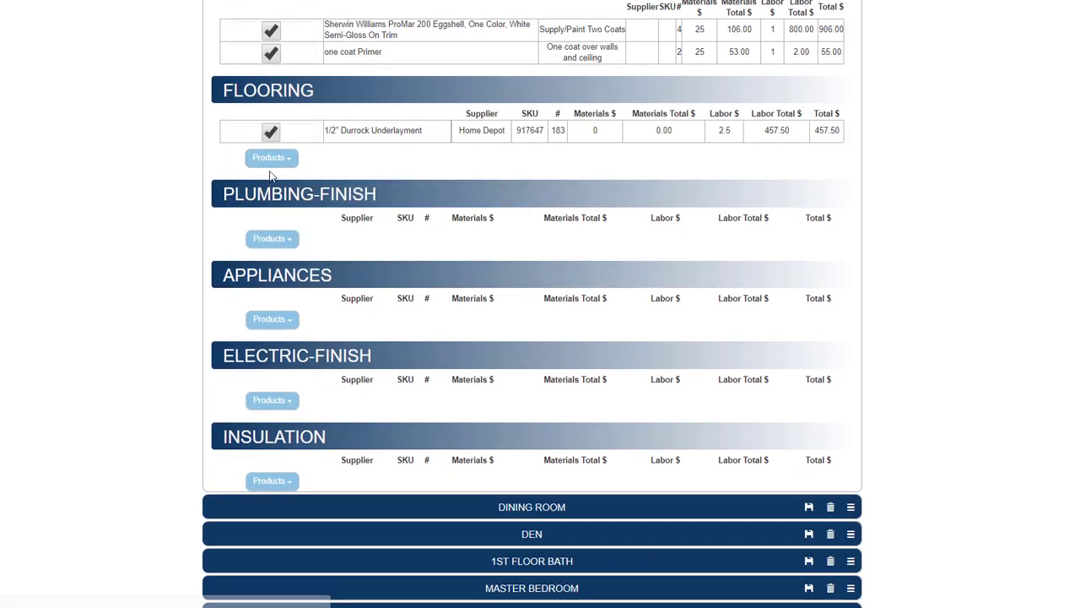
click(271, 158)
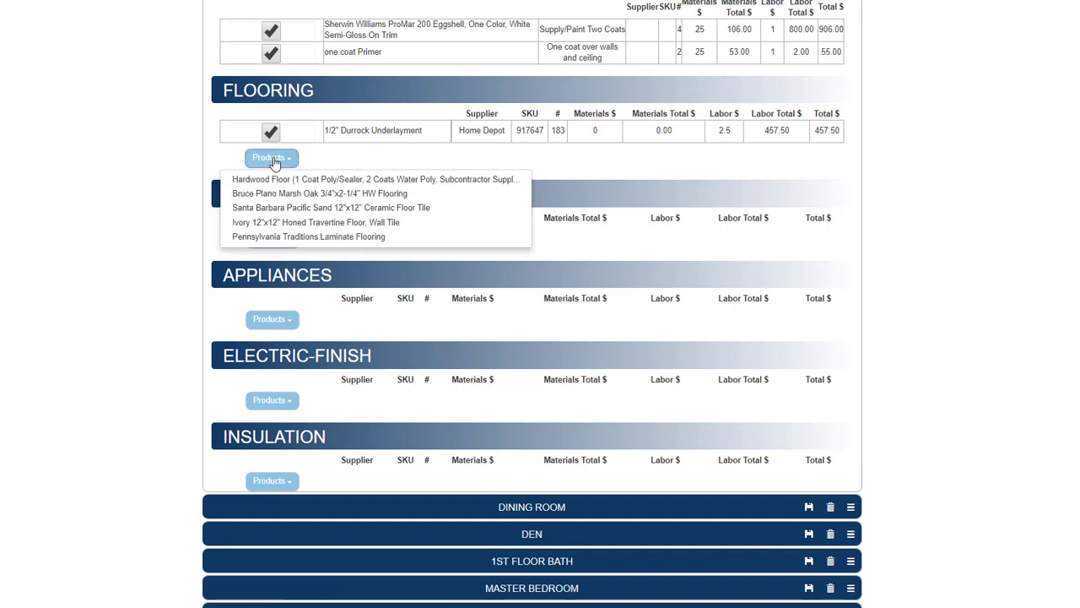
click(272, 210)
- Add the Kraus Undermount Stainless Steel 32" Double Bowl Kitchen Sink and Moen Banbury Kitchen Faucet to the Kitchen's Plumbing-Finish list
click(272, 261)
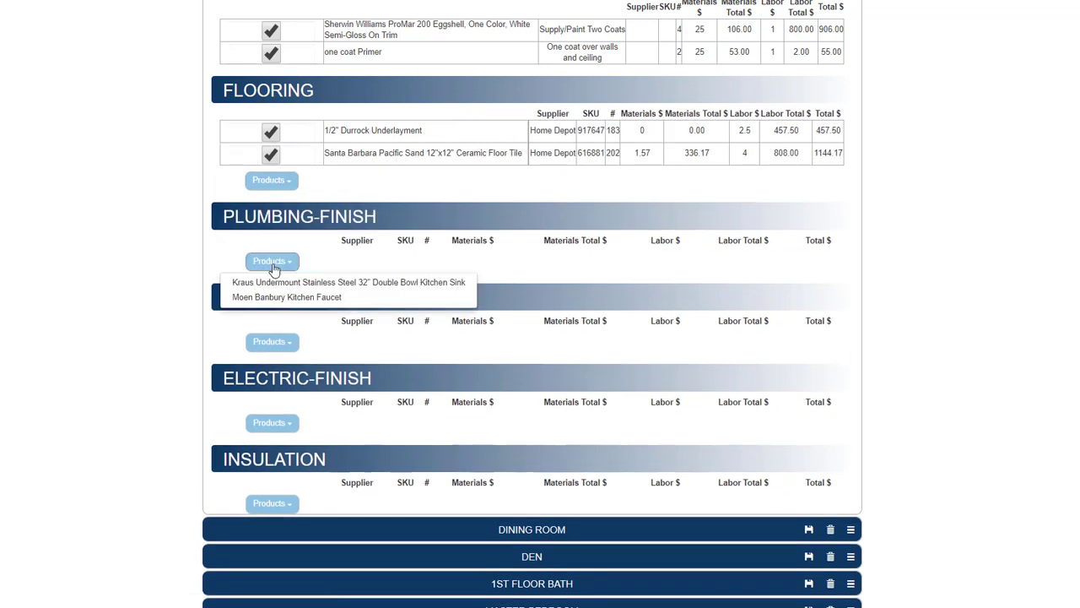
click(271, 287)
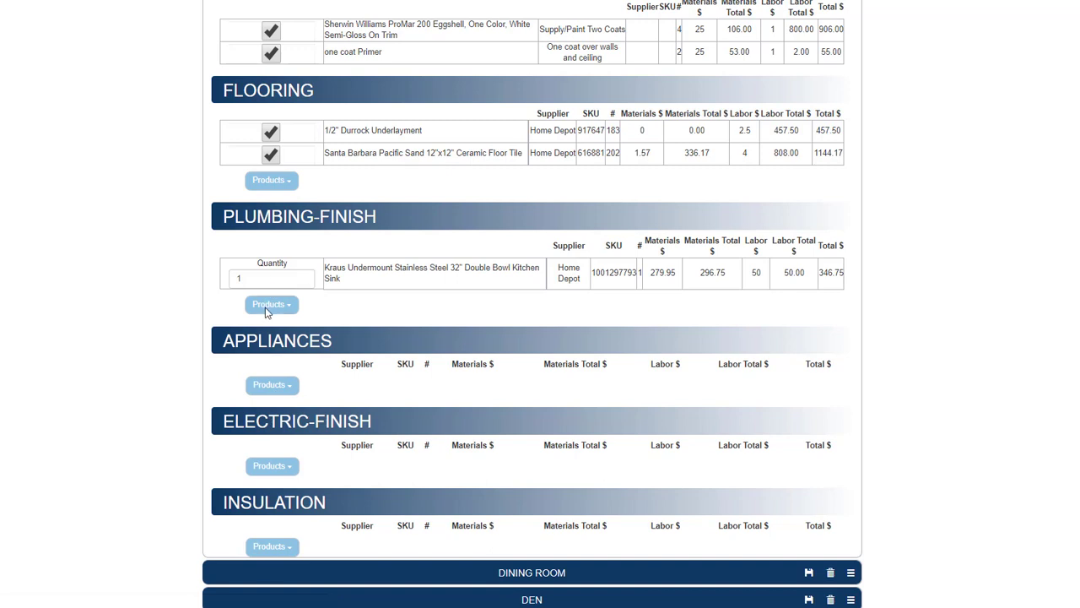
click(269, 306)
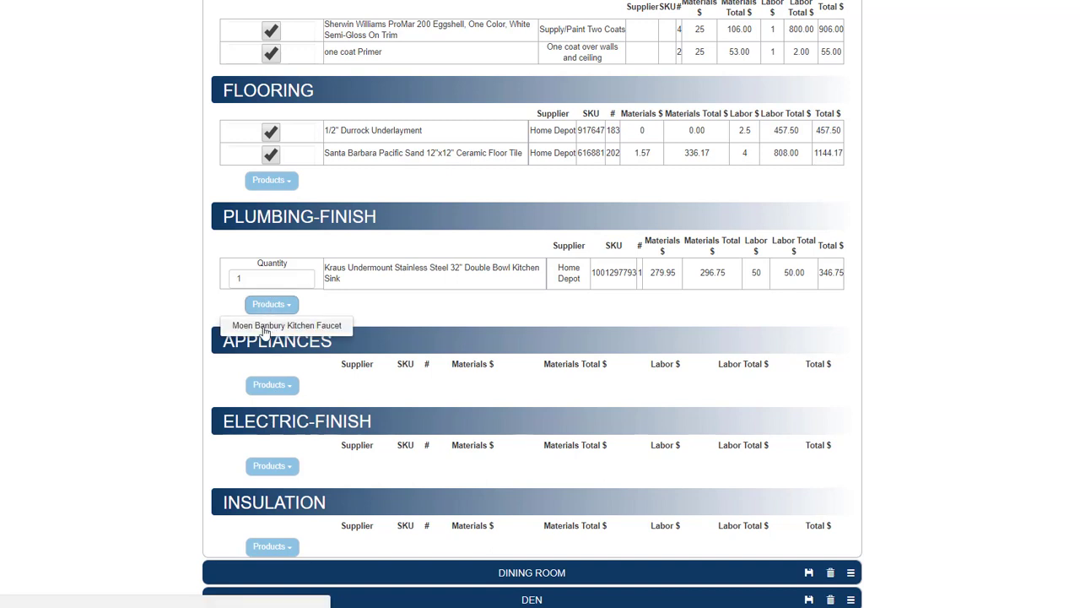
click(263, 327)
- Add the Whirlpool Gas Appliance Package to the Kitchen's Appliances list
scroll(264, 329, down, 2)
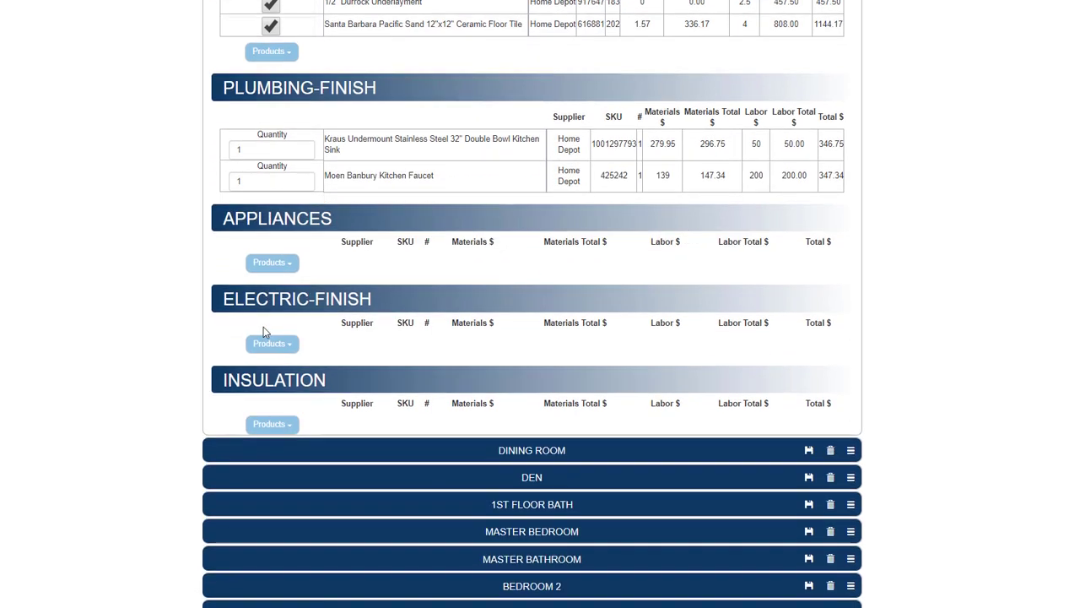
click(270, 264)
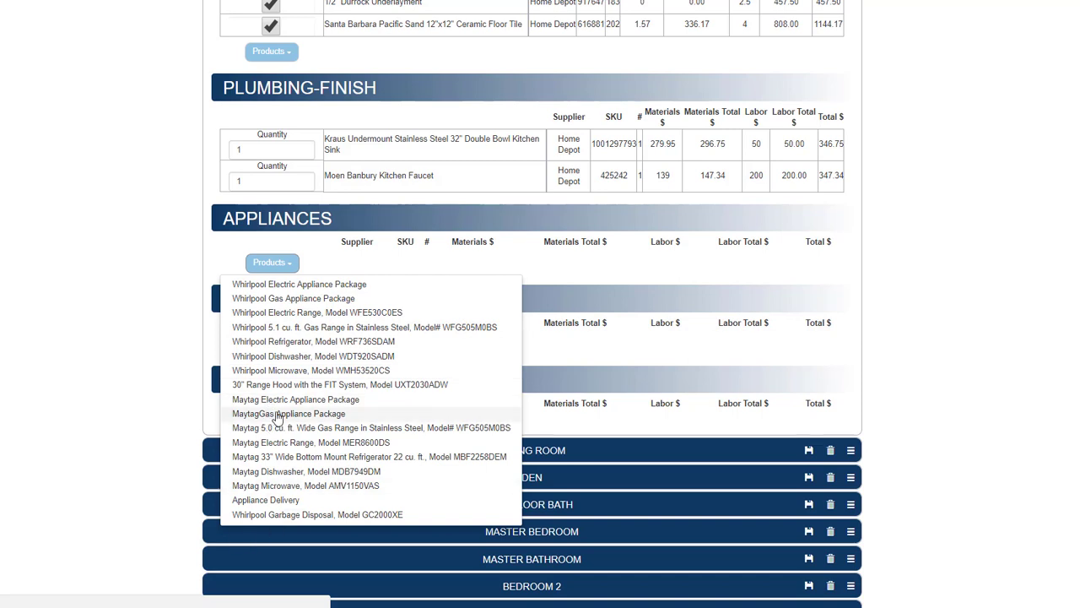
click(275, 299)
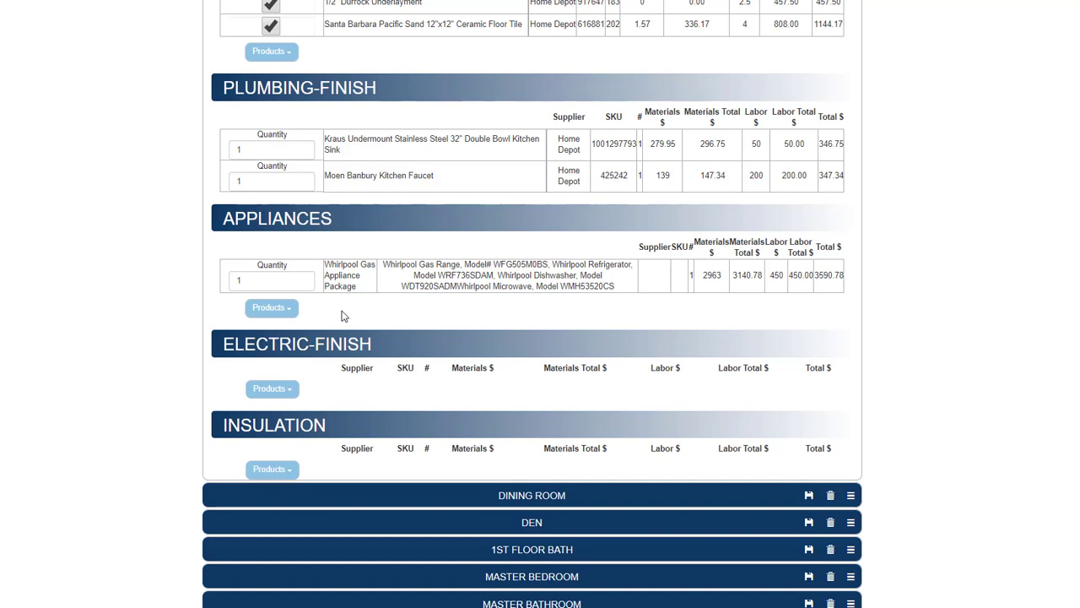
- Add the 6" Aluminum Recessed IC housing with baffle trim to the Kitchen's Electric-Finish list and set its quantity to 6
click(271, 390)
click(287, 469)
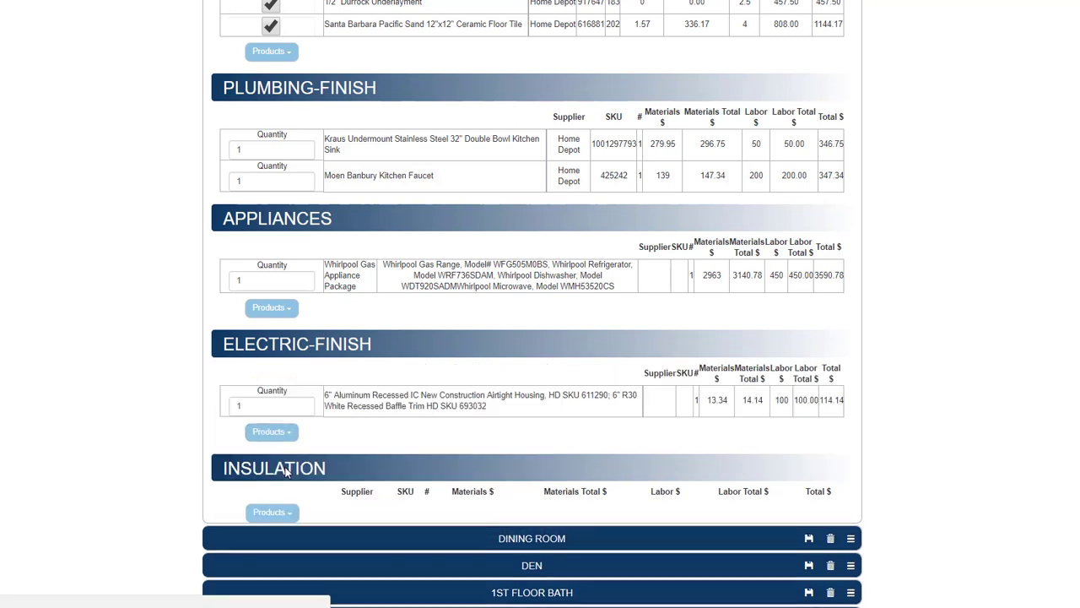
click(304, 404)
click(304, 404)
click(303, 404)
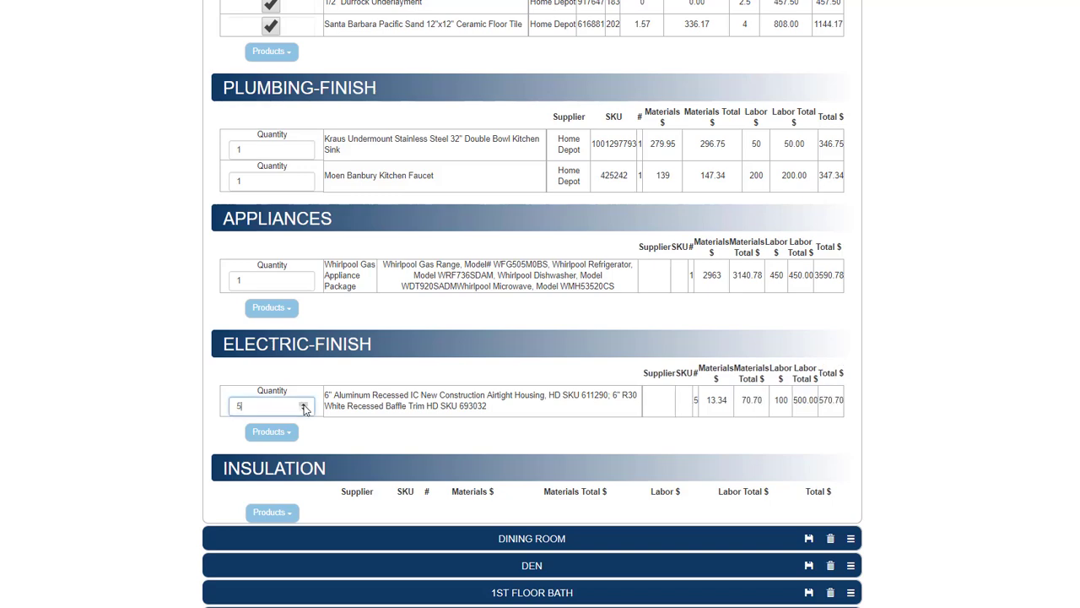
click(304, 404)
click(303, 403)
- Add R-15 Kraft Faced Insulation Batts 15"x93" to the Kitchen's Insulation list
scroll(284, 403, down, 4)
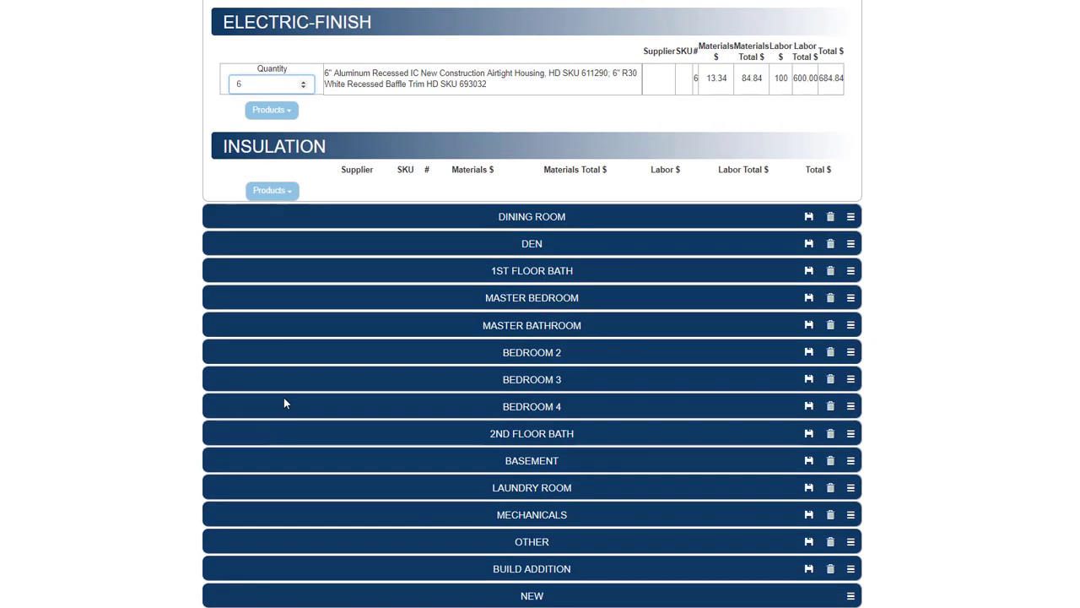
click(267, 189)
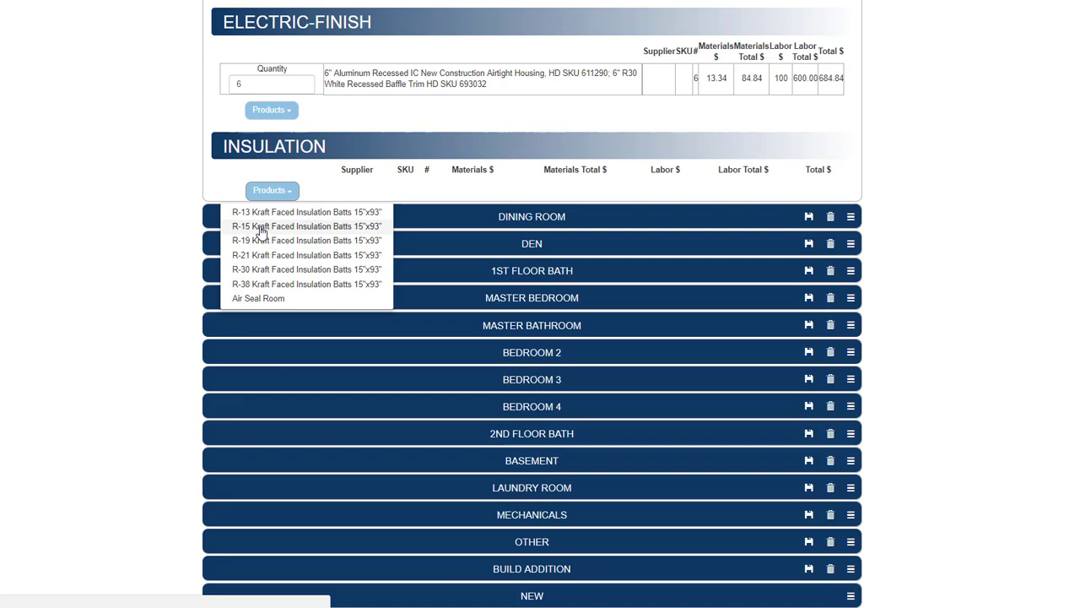
click(261, 227)
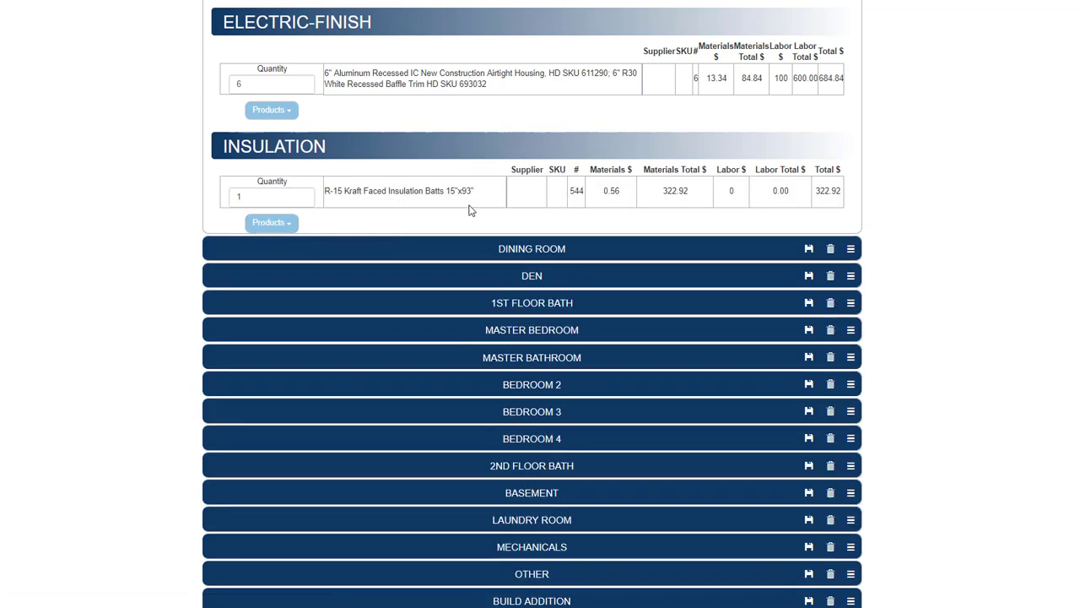
- Return to the Kitchen's heading and collapse the room's section
scroll(470, 205, up, 20)
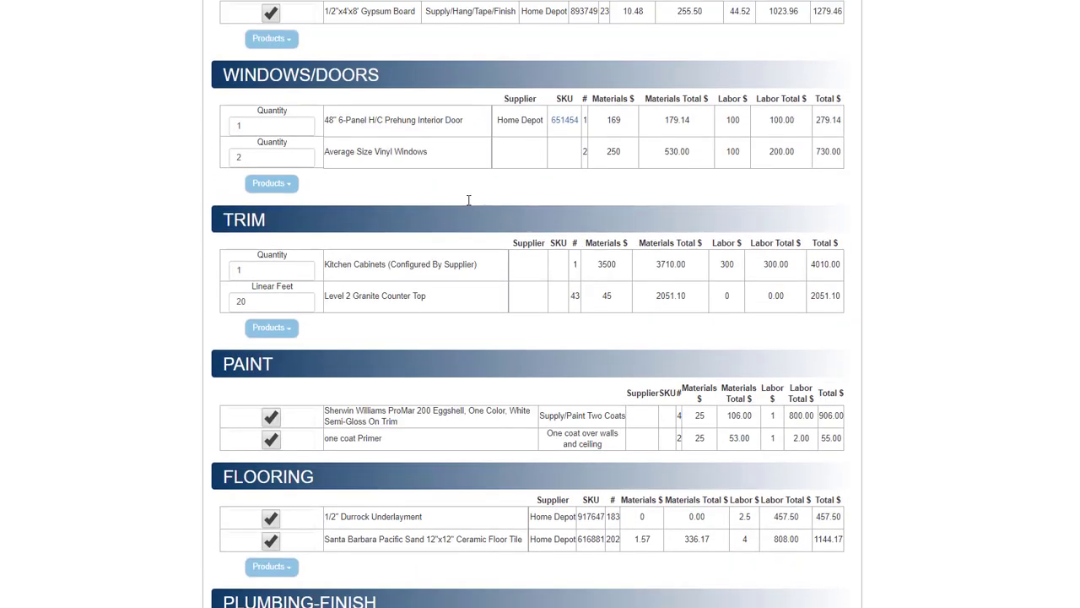
scroll(470, 205, up, 3)
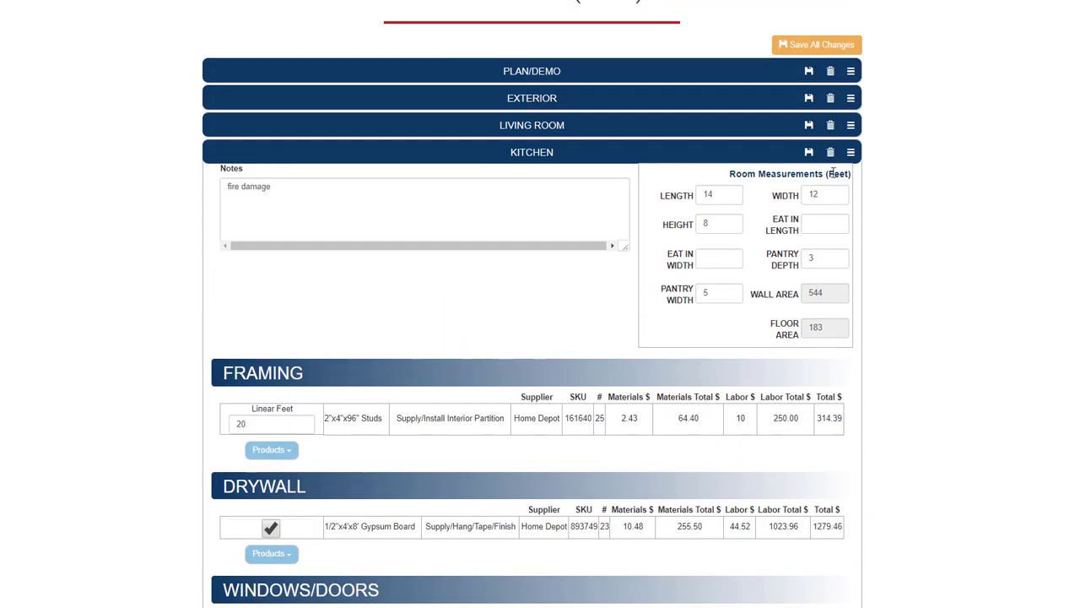
click(852, 154)
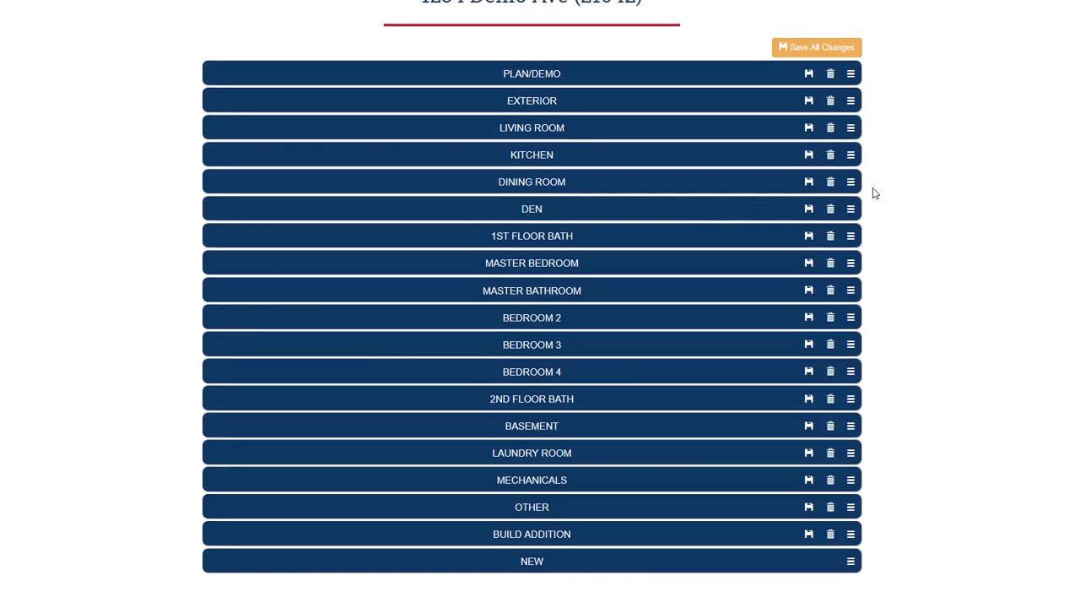
- Expand the Dining Room and set its length to 12, width to 12 and height to 8 feet
click(851, 182)
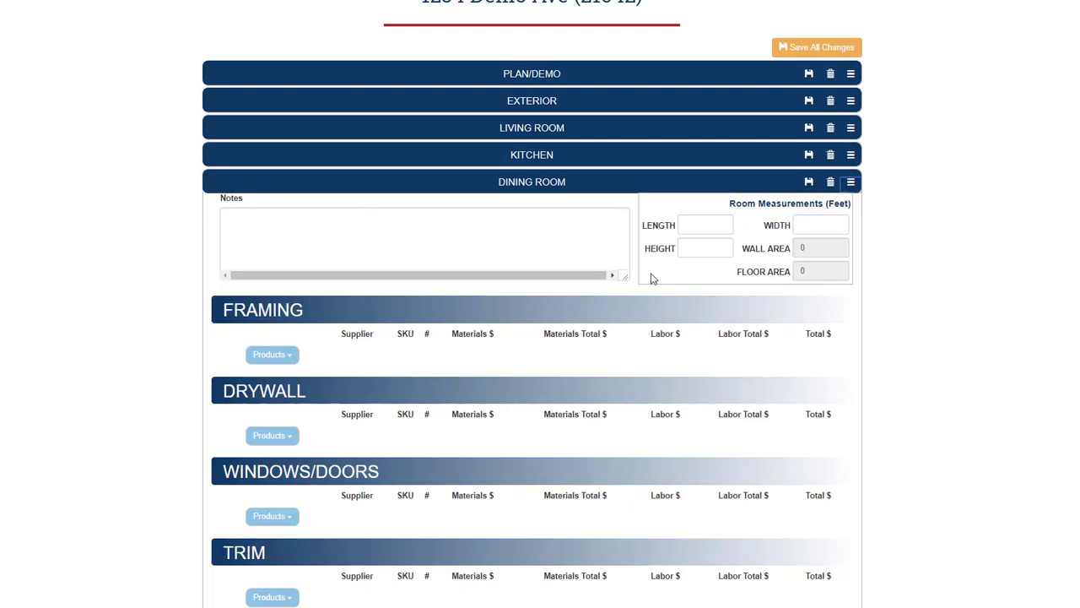
click(691, 225)
text(12)
key(Tab)
text(12)
key(Tab)
text(8)
key(Tab)
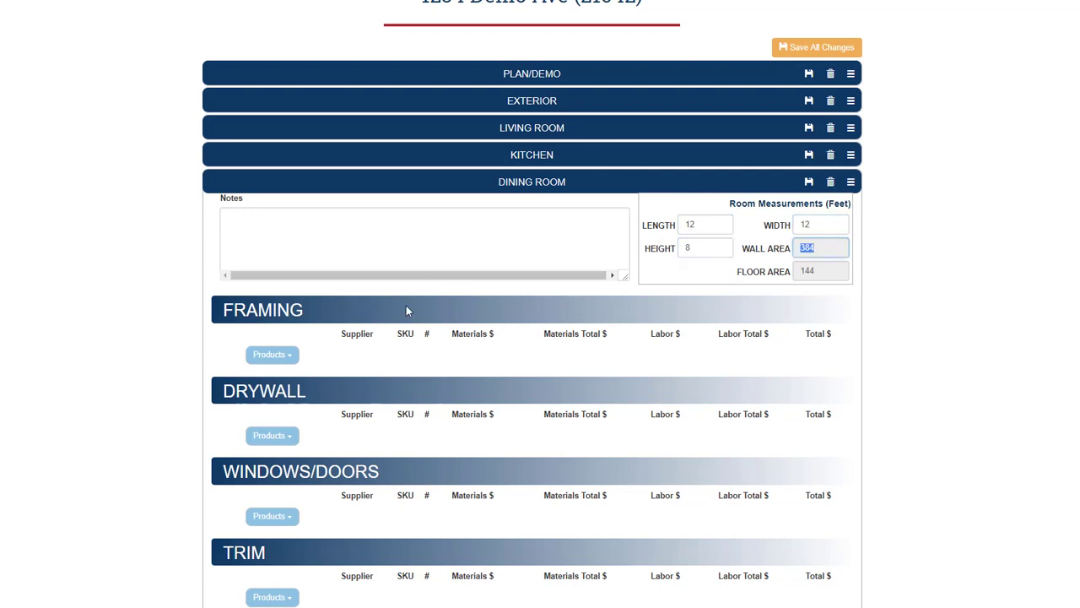
- Add the Drywall Repair product to the Dining Room's Drywall list
scroll(406, 304, down, 2)
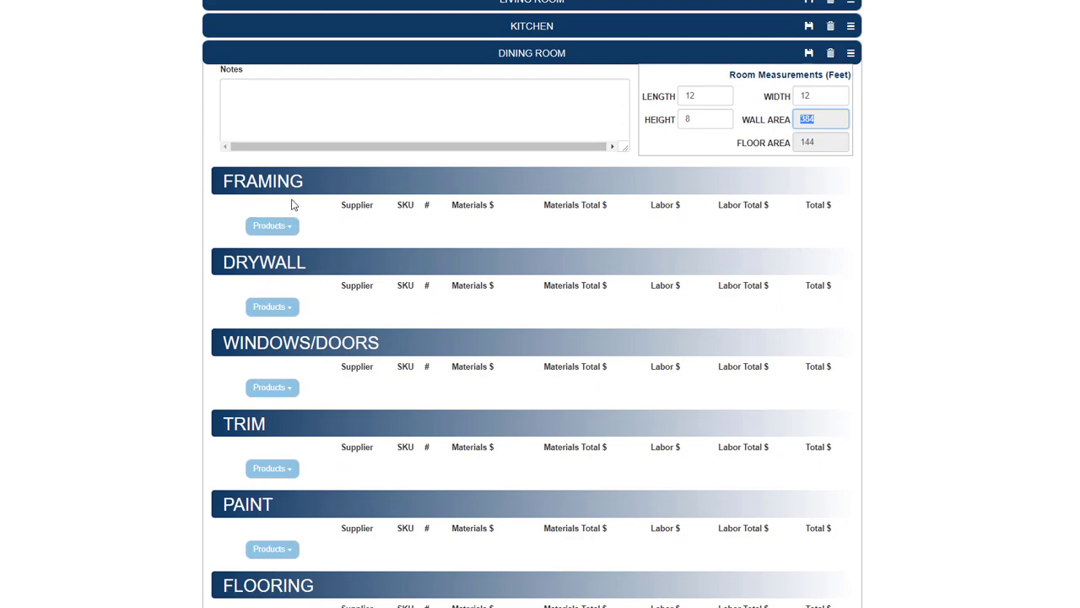
click(270, 308)
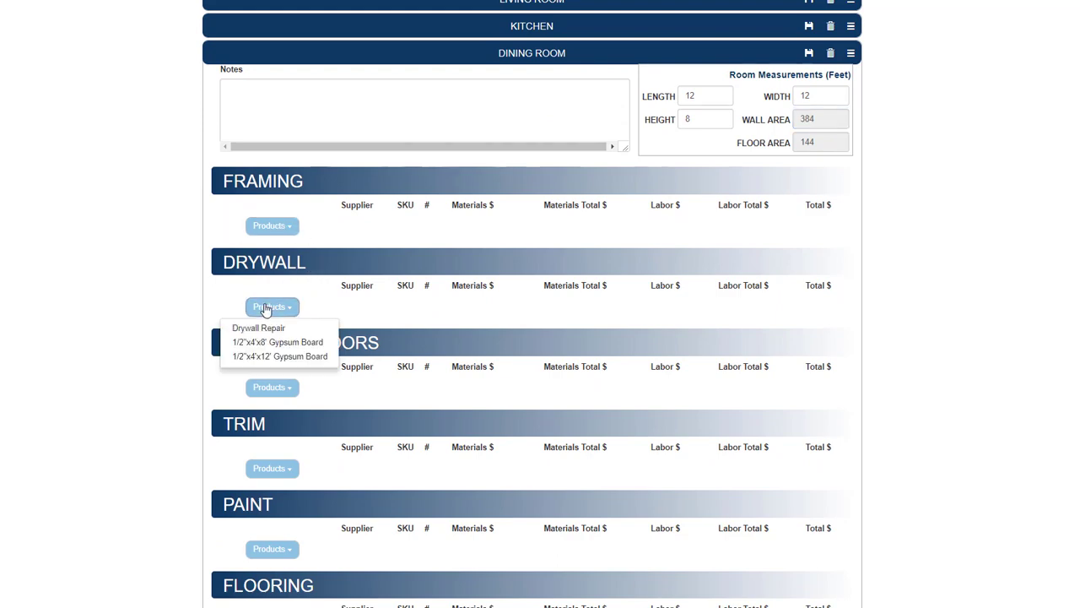
click(264, 328)
- Add Average Size Vinyl Windows to the Dining Room's Windows/Doors list with a quantity of 3
scroll(264, 334, down, 4)
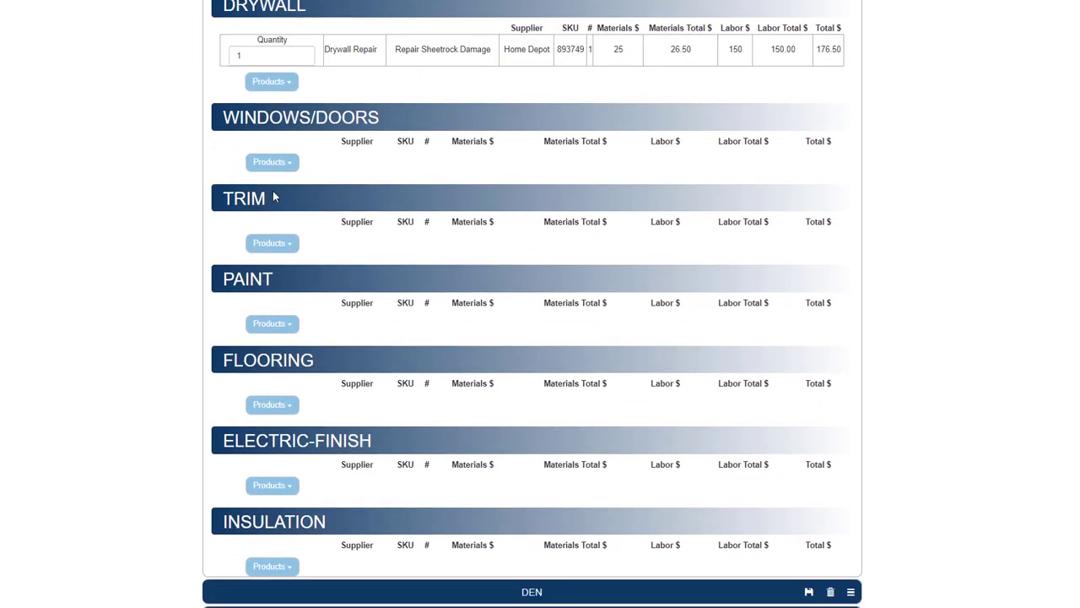
click(272, 166)
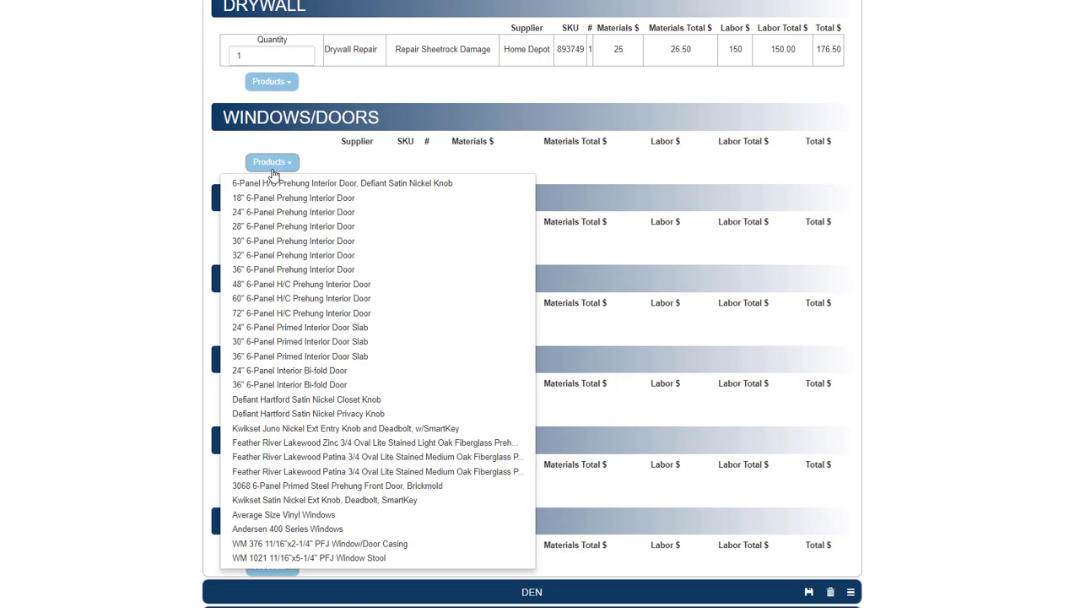
click(278, 515)
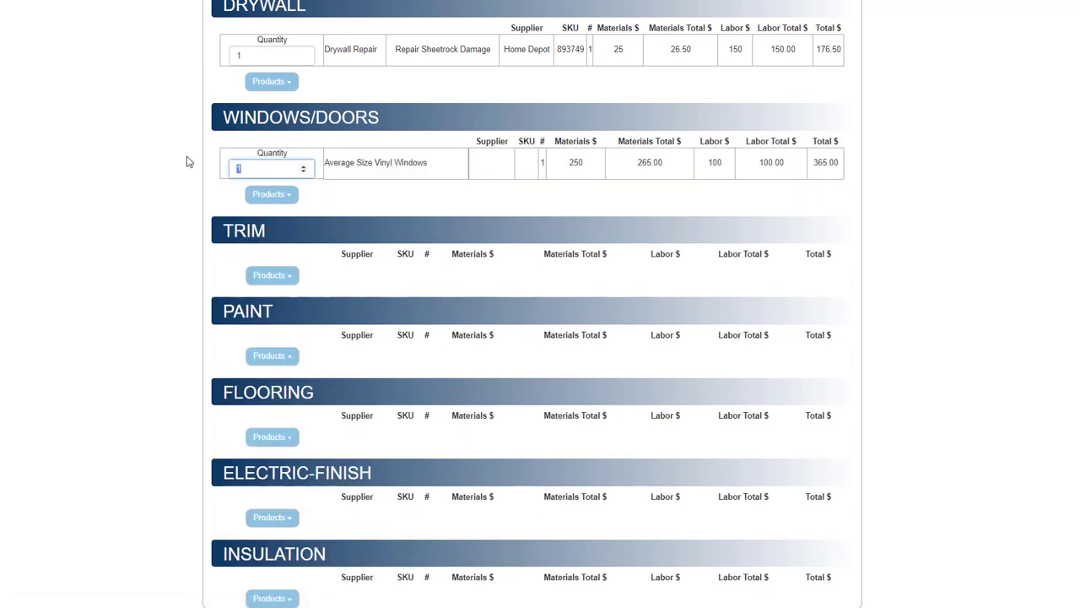
text(3)
- Add the 30" 6-Panel Prehung Interior Door to the Dining Room's Windows/Doors list and open its supplier SKU link
click(270, 196)
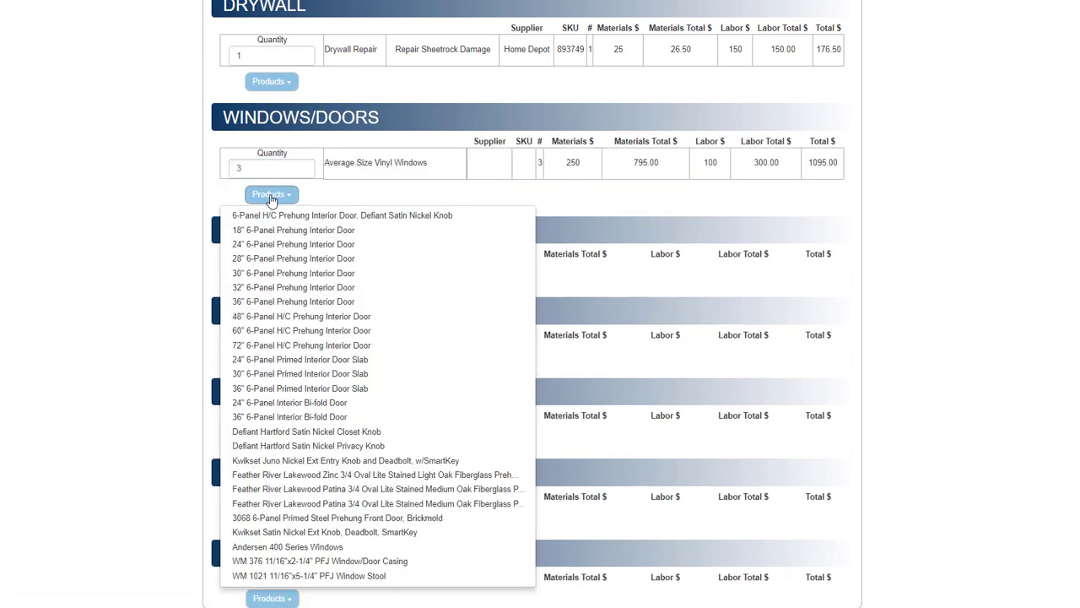
click(275, 273)
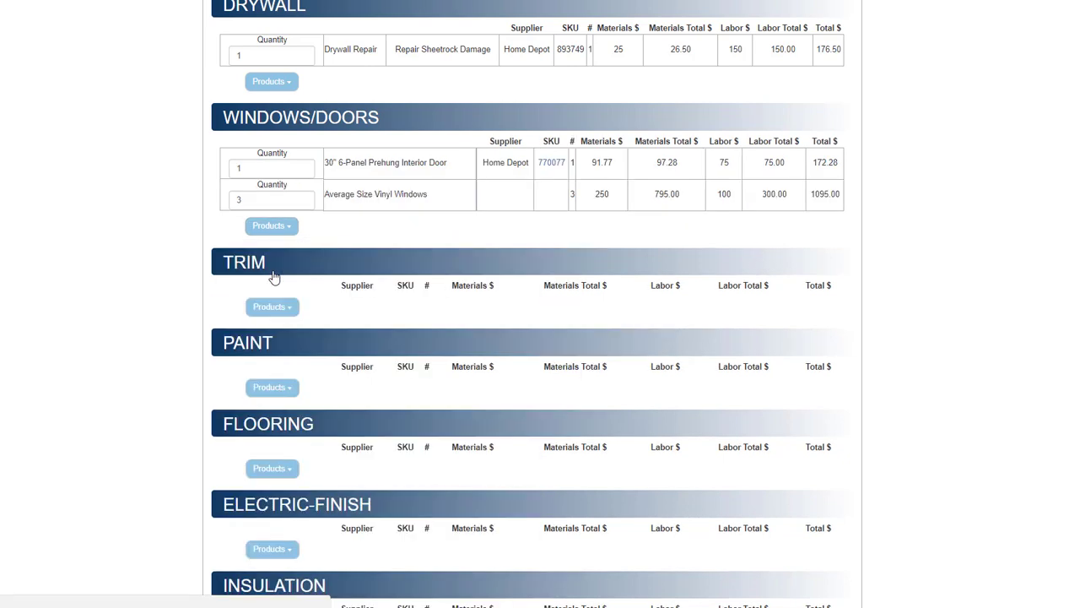
click(551, 163)
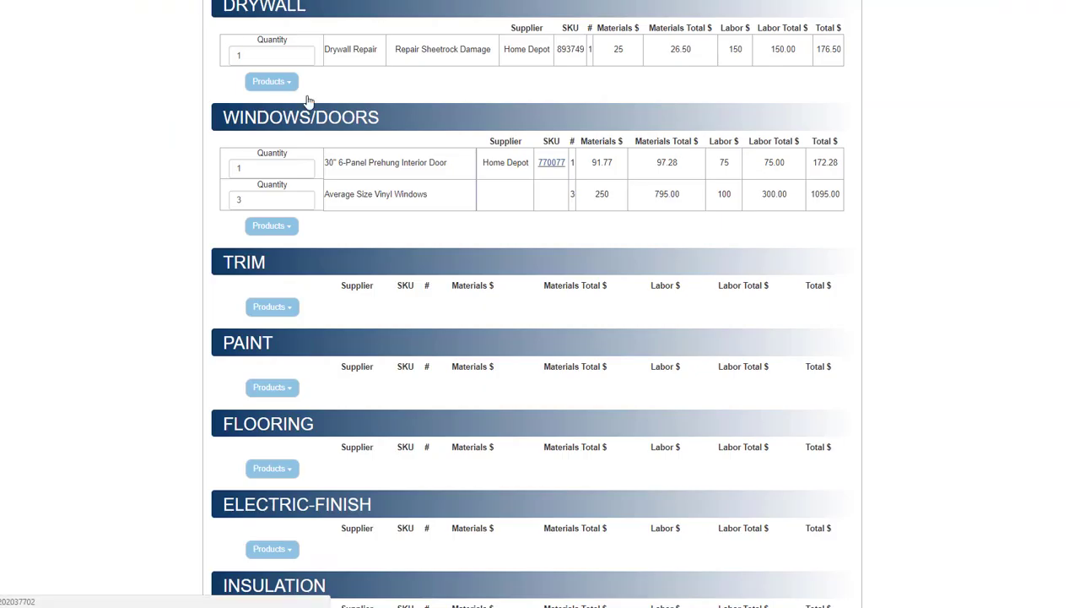
- Add WM 623 9/16"x3-1/4"x192" PFJ Baseboard to the Dining Room's Trim and one-color Sherwin Williams ProMar 200 Eggshell to its Paint
scroll(377, 247, down, 2)
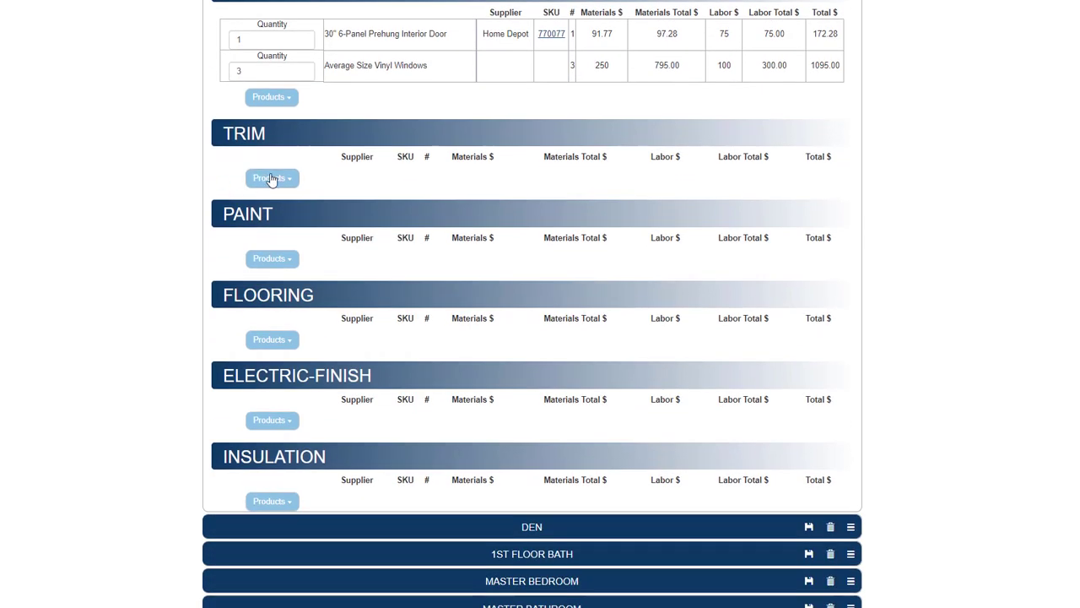
click(271, 179)
click(261, 216)
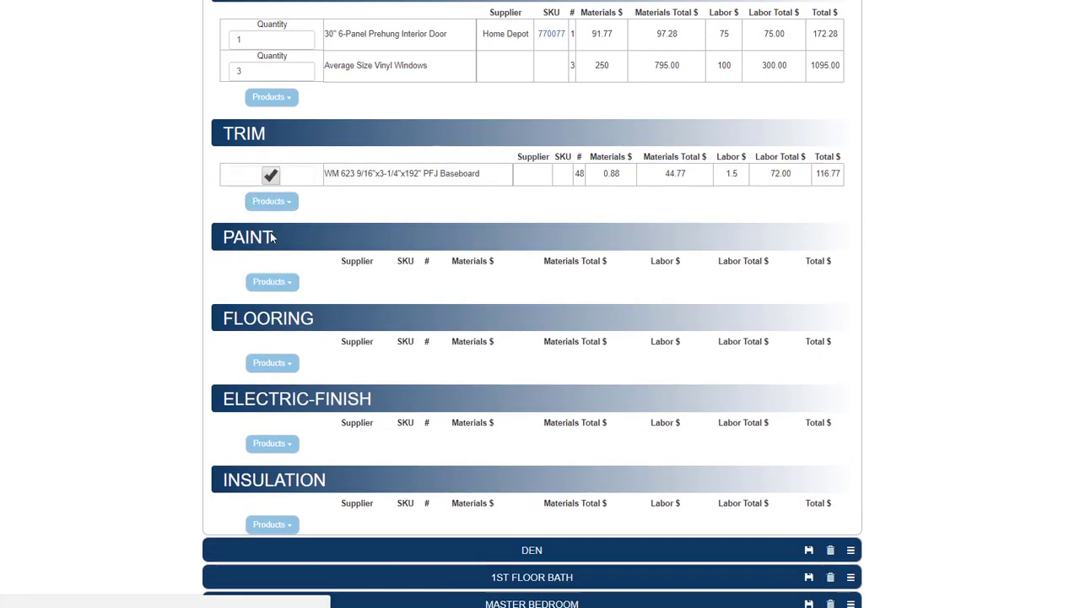
click(272, 283)
click(263, 309)
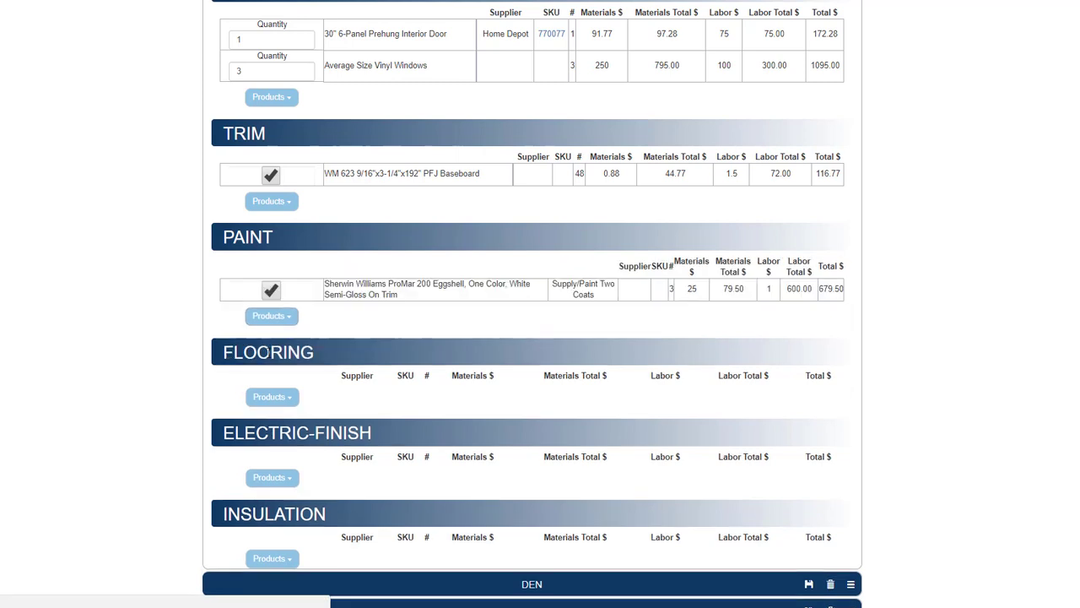
- Add the Hardwood Floor Refinish/Sand/Stain product to the Dining Room's Flooring and the Hastings 5-Light Brushed Steel Chandelier to its Electric-Finish
click(268, 397)
click(267, 417)
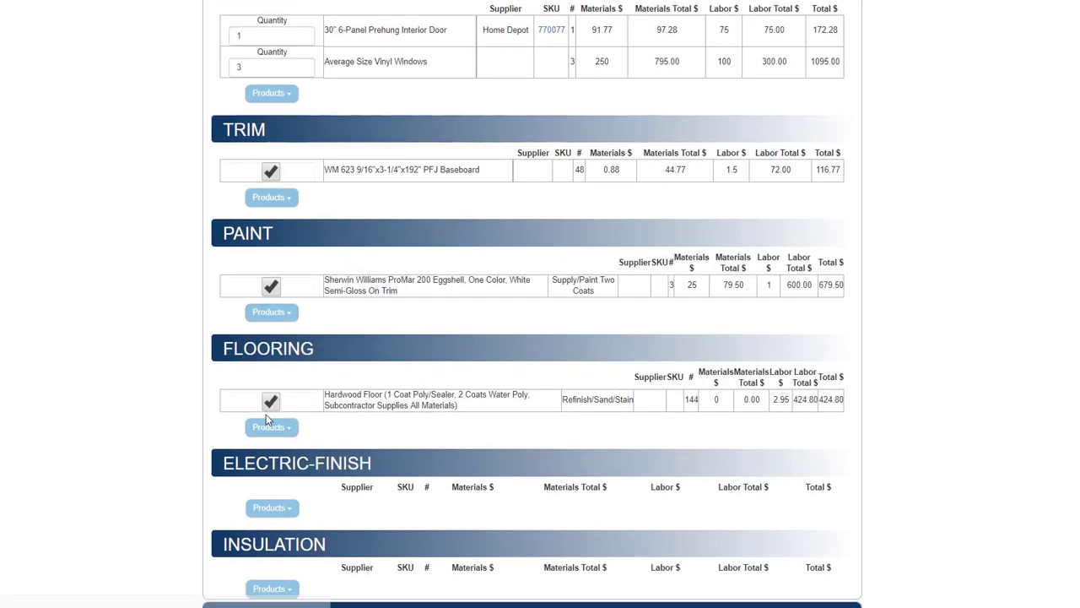
scroll(270, 418, down, 3)
click(272, 254)
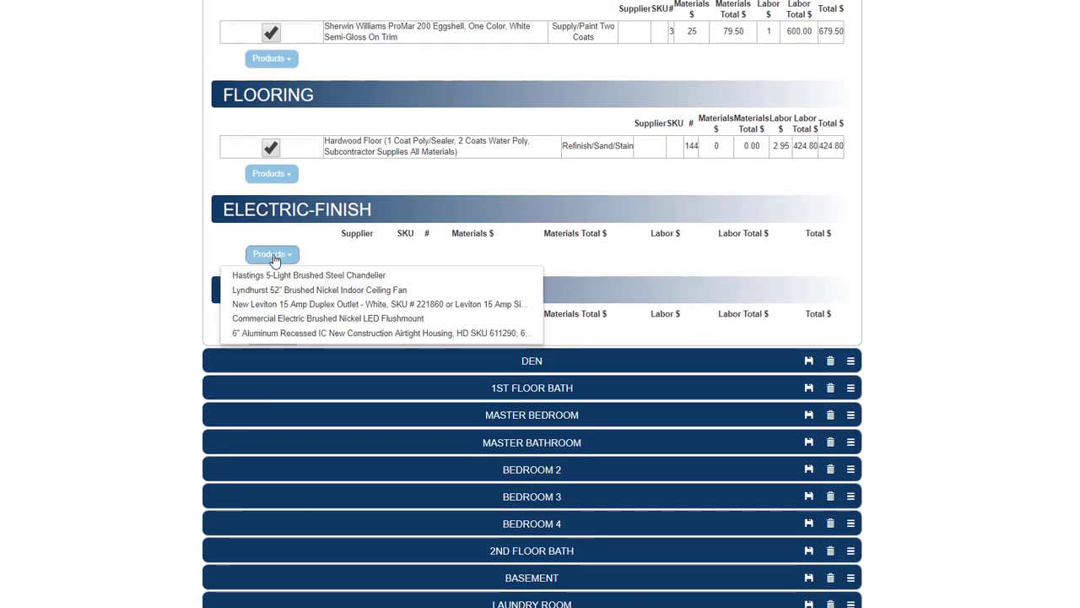
click(274, 275)
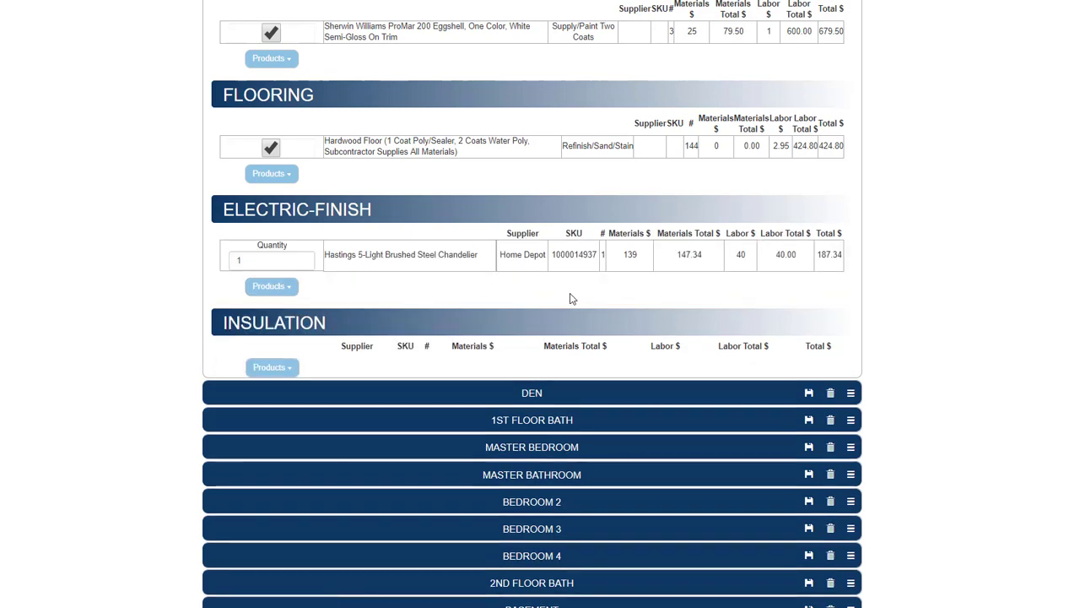
- Collapse the Dining Room section and delete the Den from the property's room list
scroll(610, 294, up, 6)
scroll(610, 291, up, 5)
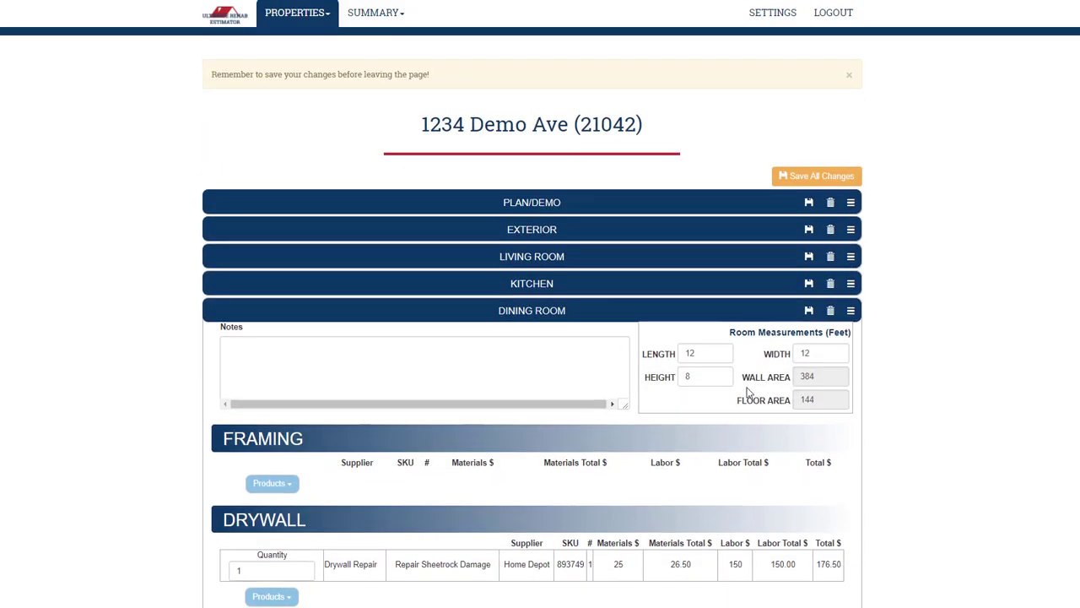
click(851, 314)
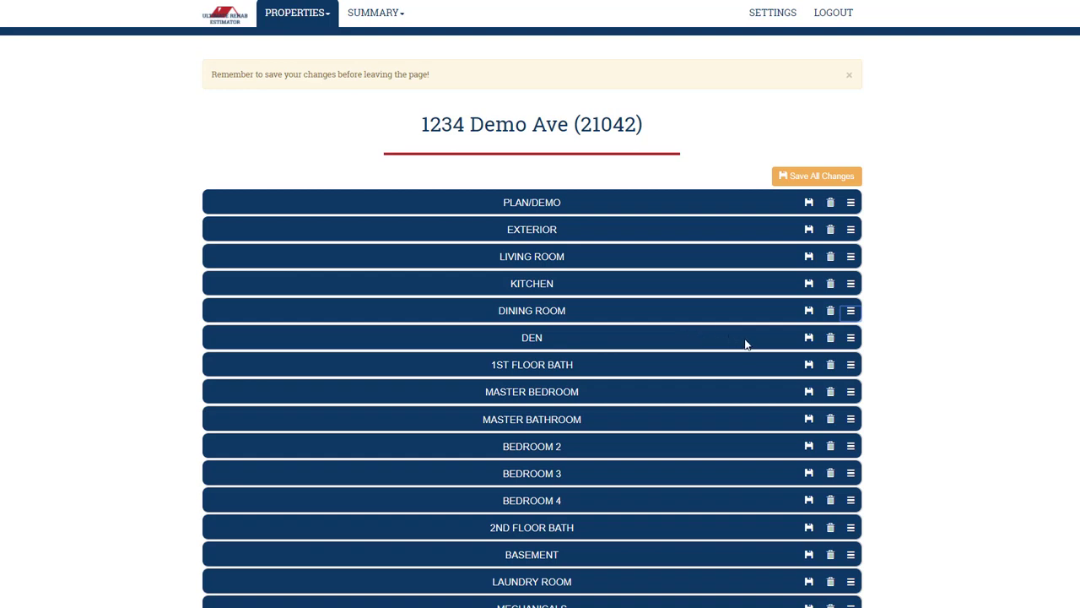
click(831, 340)
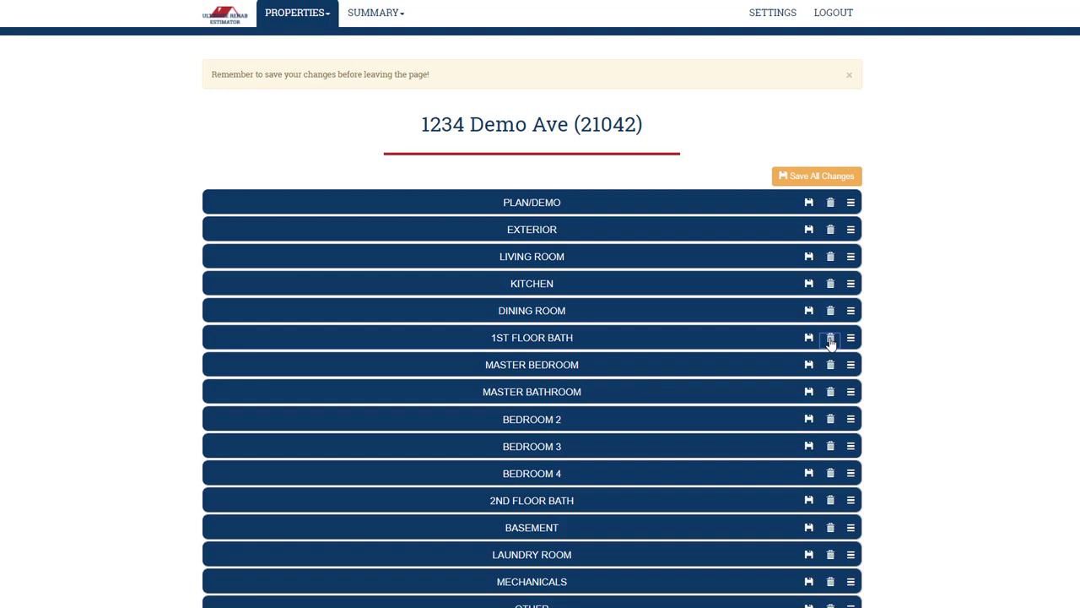
- Expand the 1st Floor Bath and enter "Full gut" in its notes
click(851, 337)
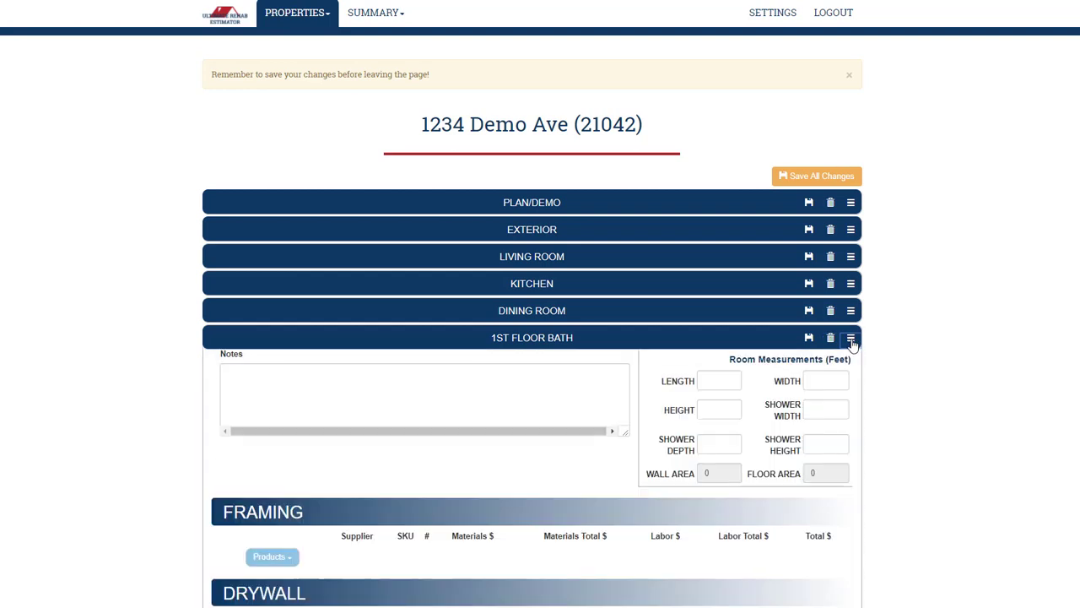
click(715, 382)
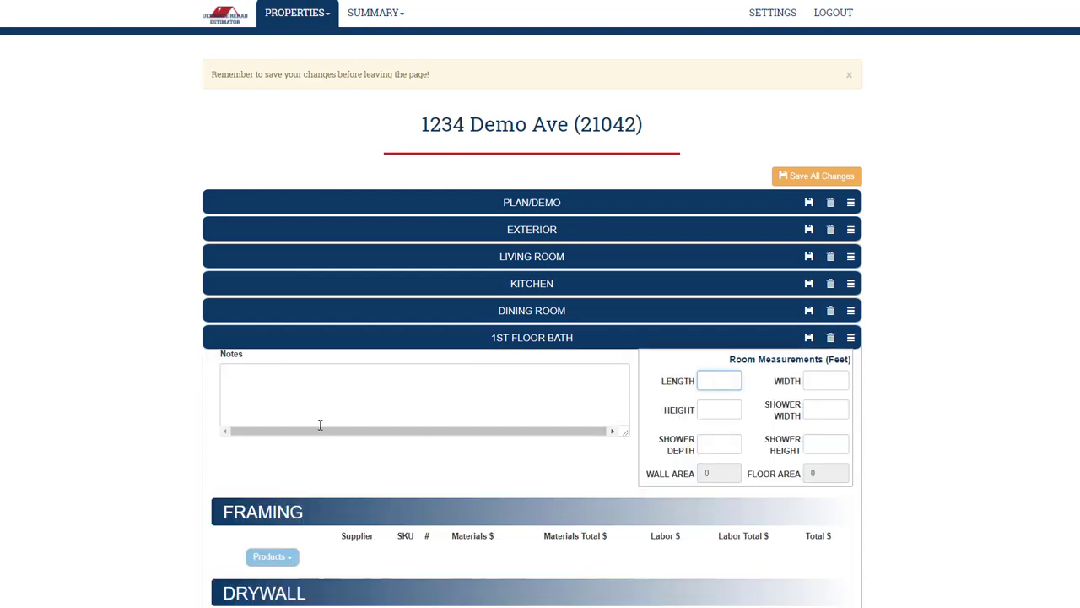
click(303, 396)
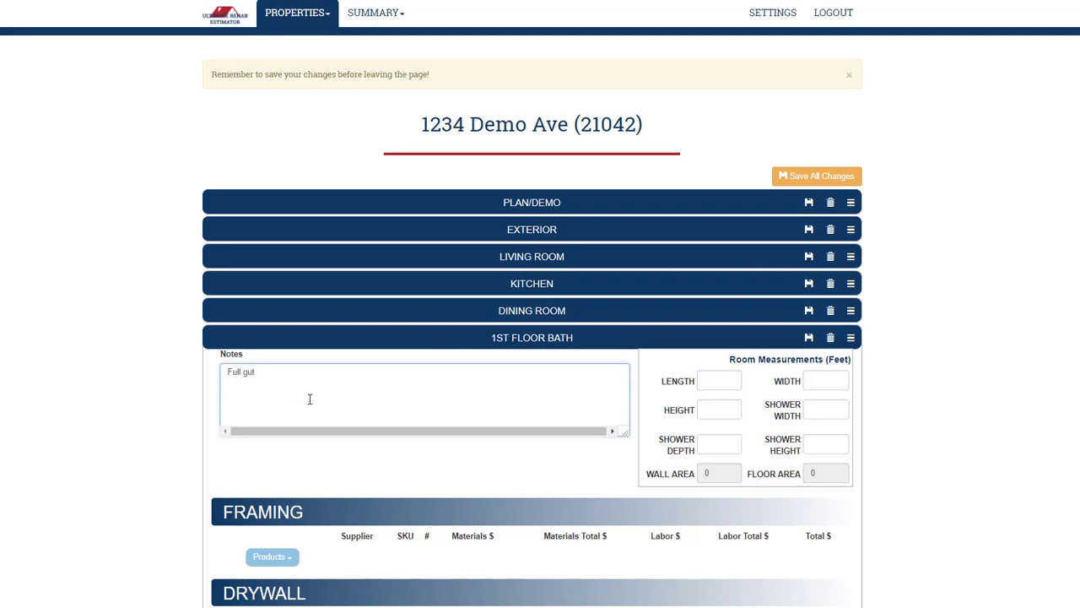
- Set the 1st Floor Bath's length to 8, width 5, height 8, shower width 5, shower depth 3 and shower height 6.5 feet
click(713, 384)
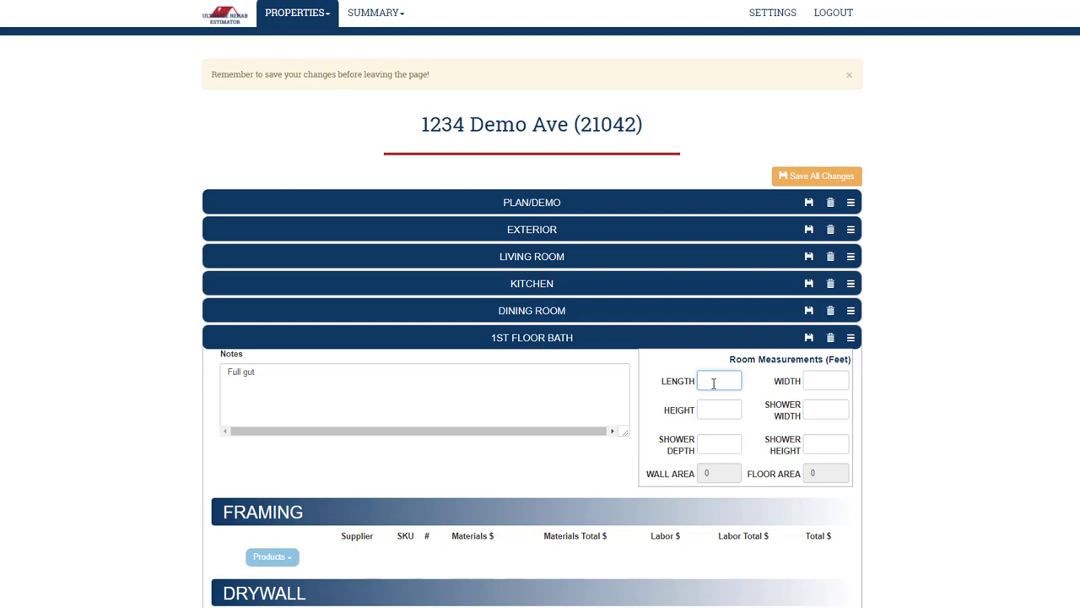
text(8)
key(Tab)
key(Tab)
text(8)
key(Tab)
key(Tab)
key(Tab)
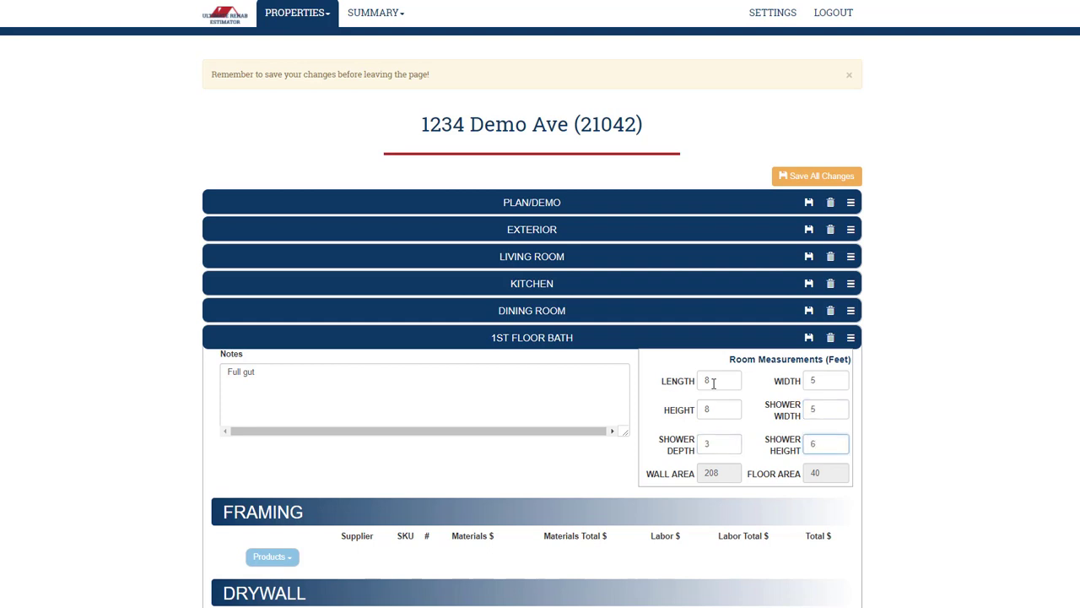
key(Tab)
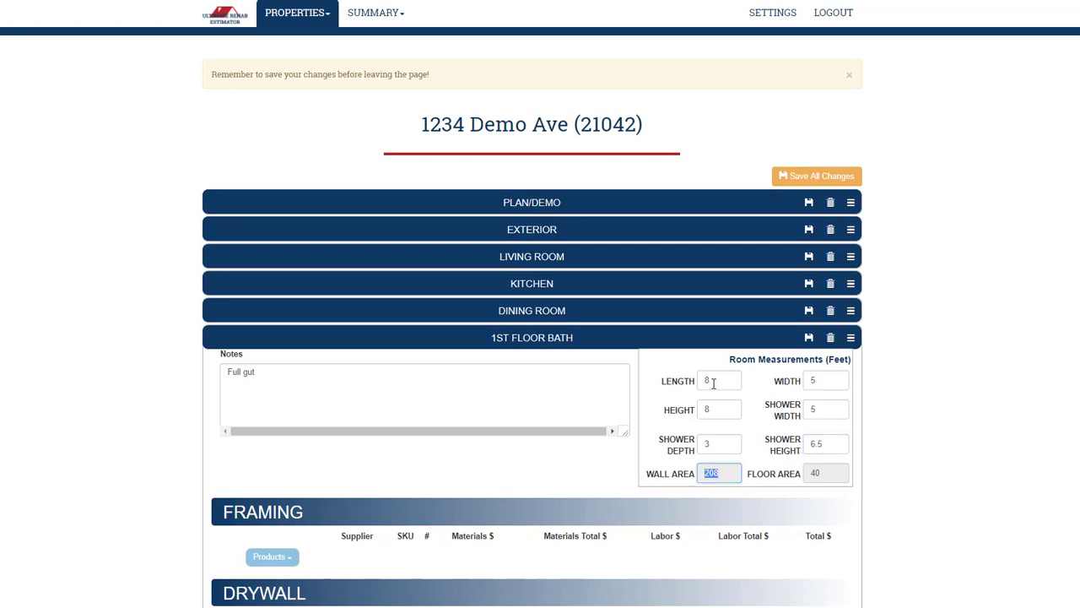
- Add Mold Tough 1/2"x4'x8' Gypsum Board to the 1st Floor Bath's Drywall list
scroll(571, 363, down, 6)
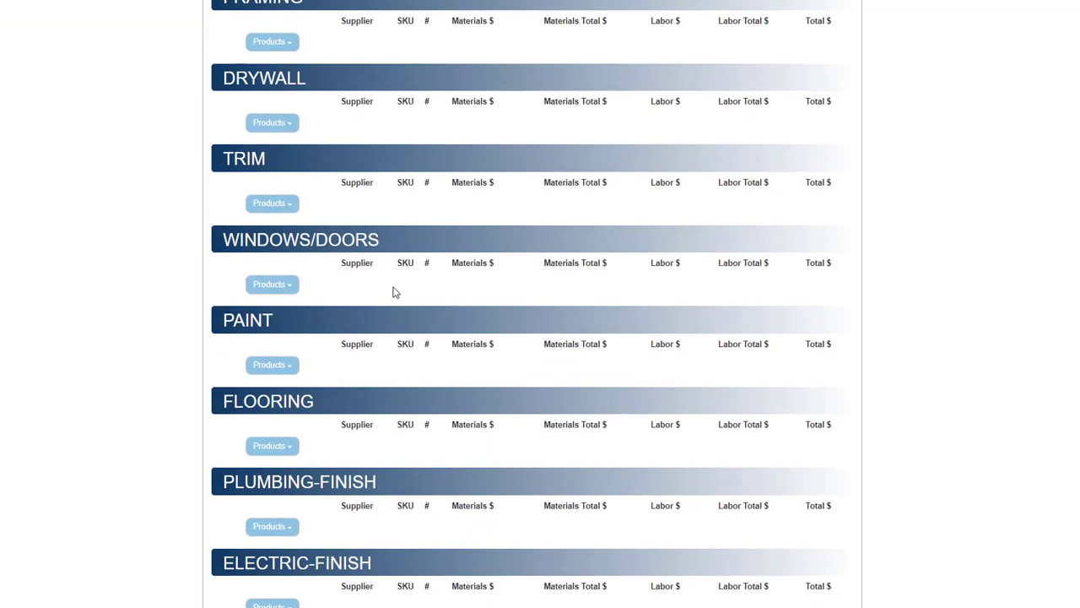
click(267, 124)
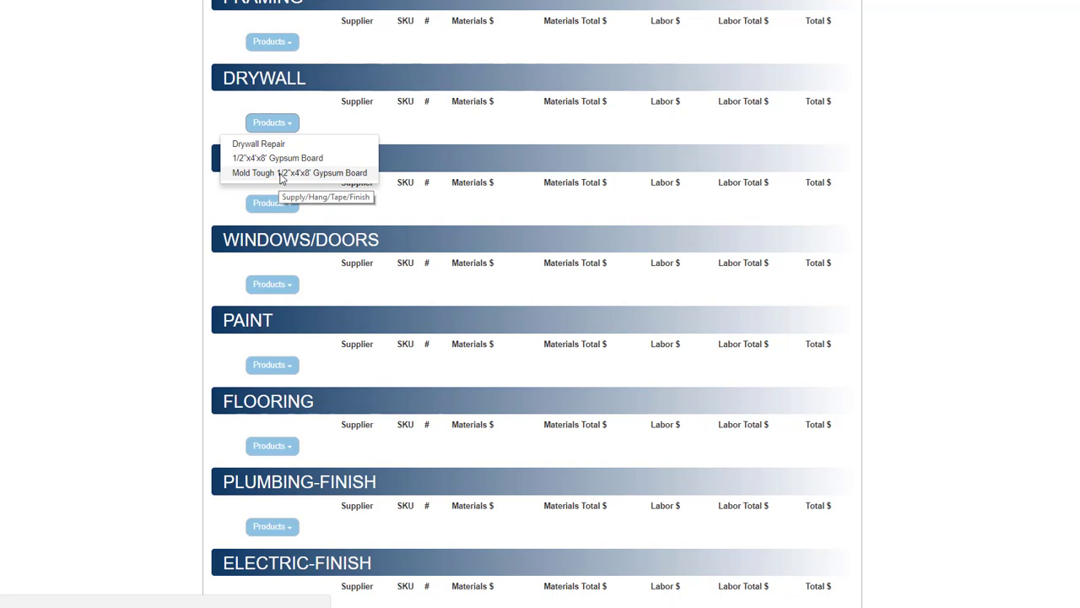
click(281, 174)
- Add WM 623 9/16"x3-1/4"x192" PFJ Baseboard and the Glacier Bay Hampton 36"x21" Oak Vanity to the bath's Trim list
click(266, 228)
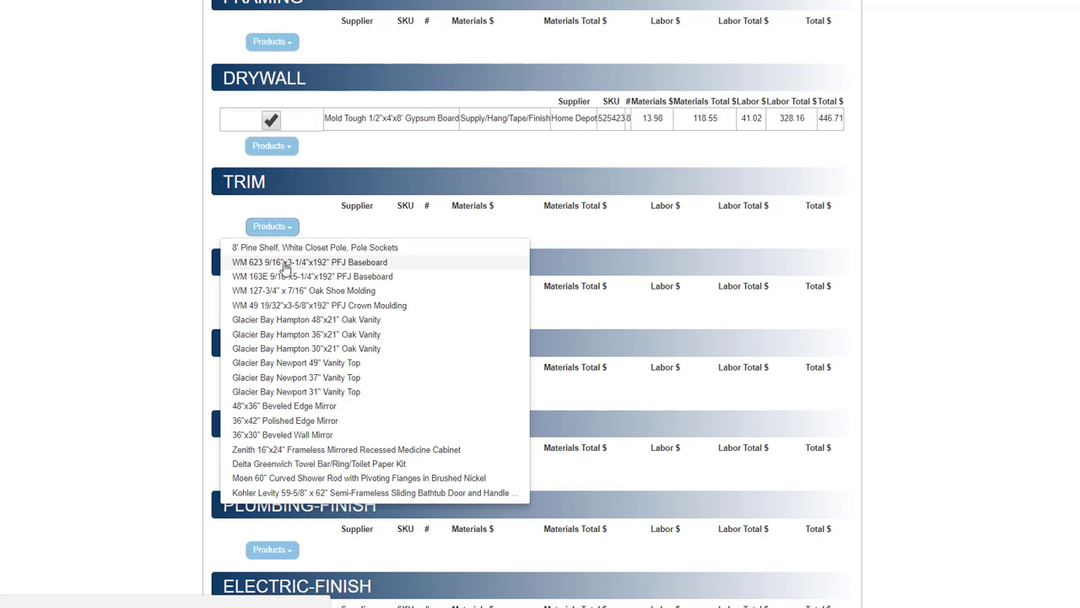
click(286, 262)
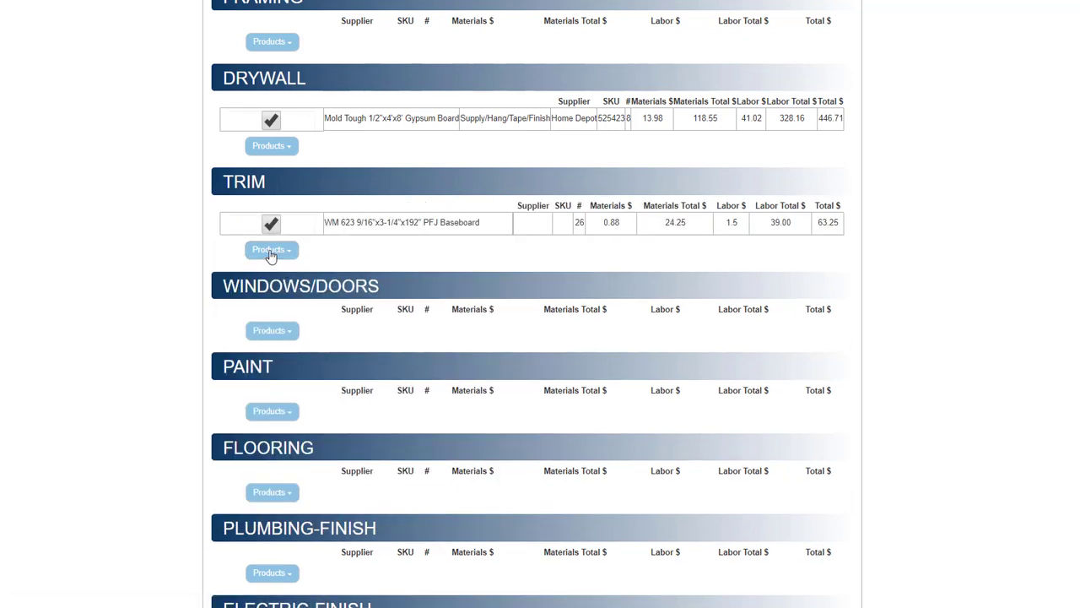
click(271, 250)
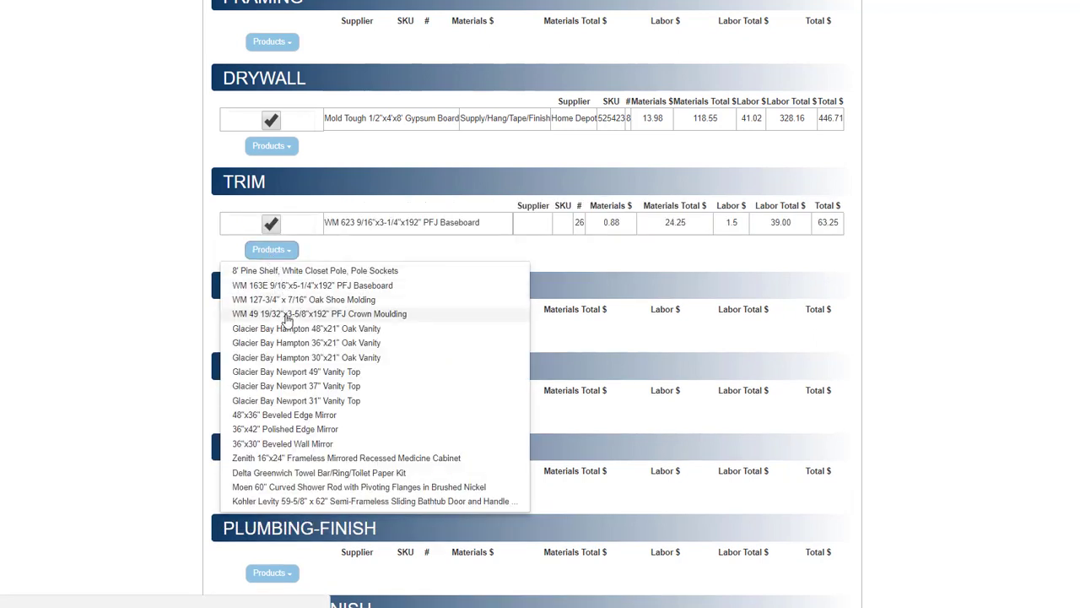
scroll(283, 333, down, 2)
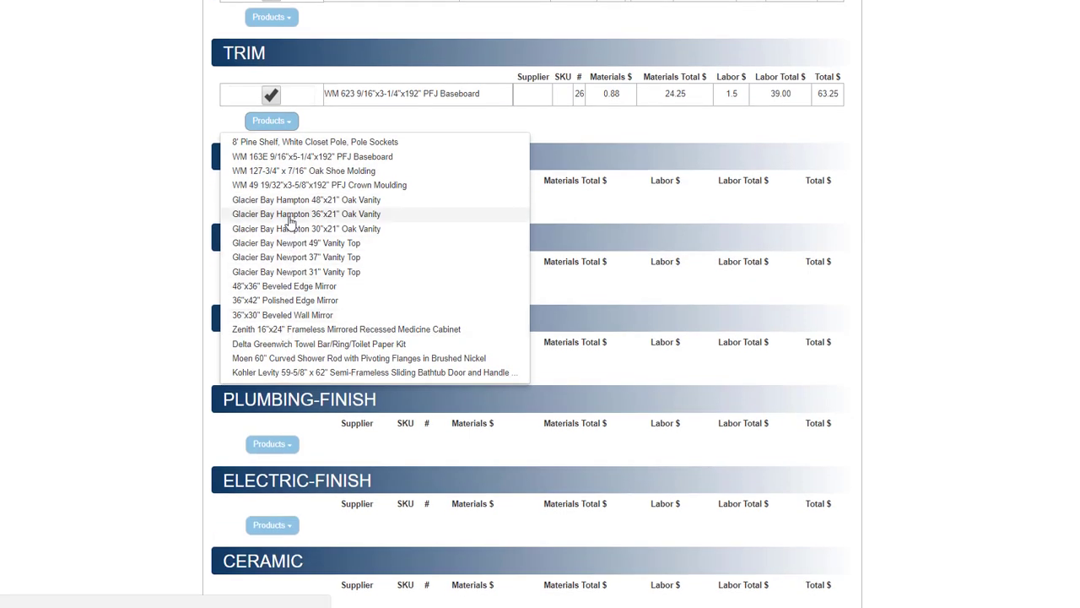
click(290, 216)
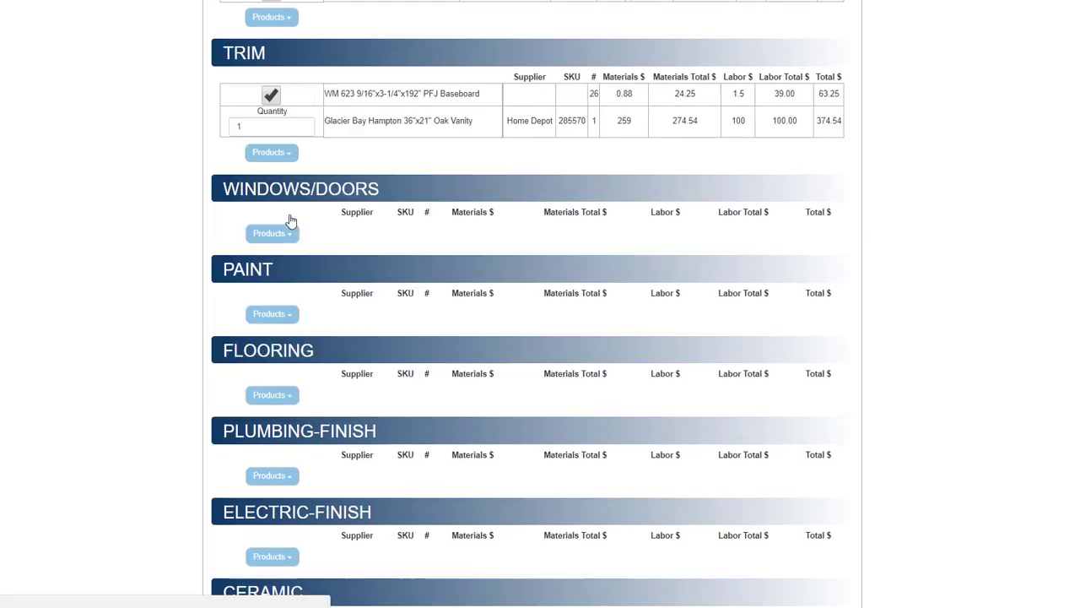
- Add the Glacier Bay Newport 37" Vanity Top and the 36"x30" Beveled Wall Mirror to the bath's Trim list
click(272, 153)
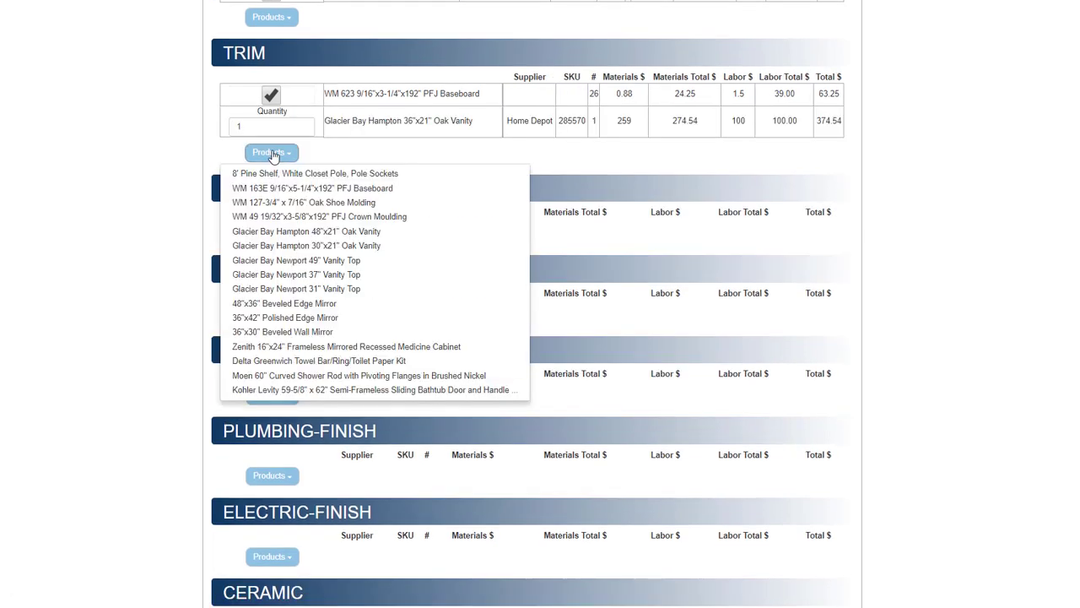
click(283, 274)
click(274, 185)
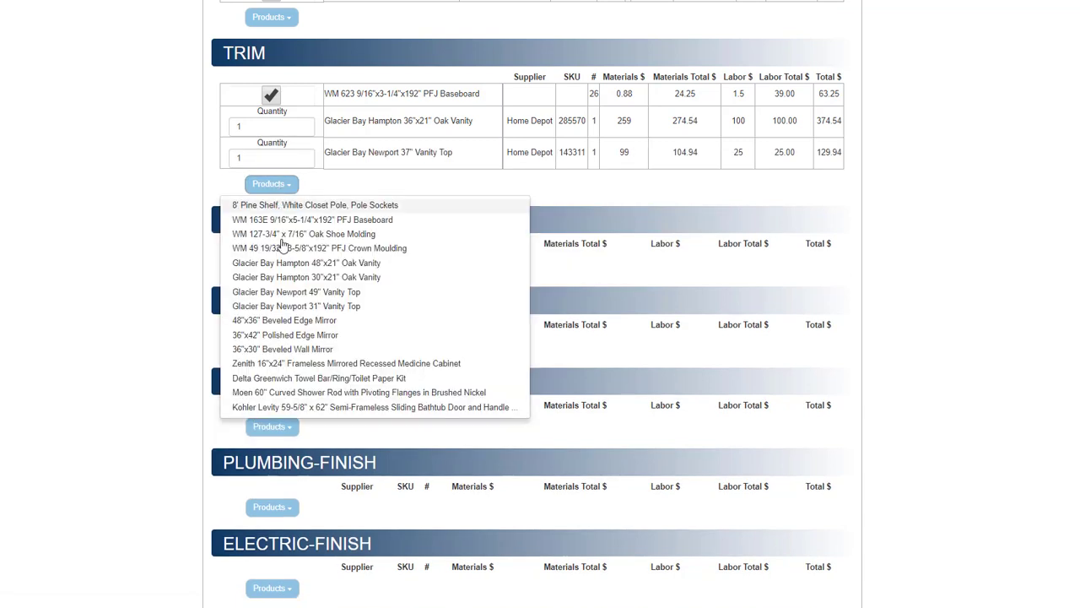
click(283, 349)
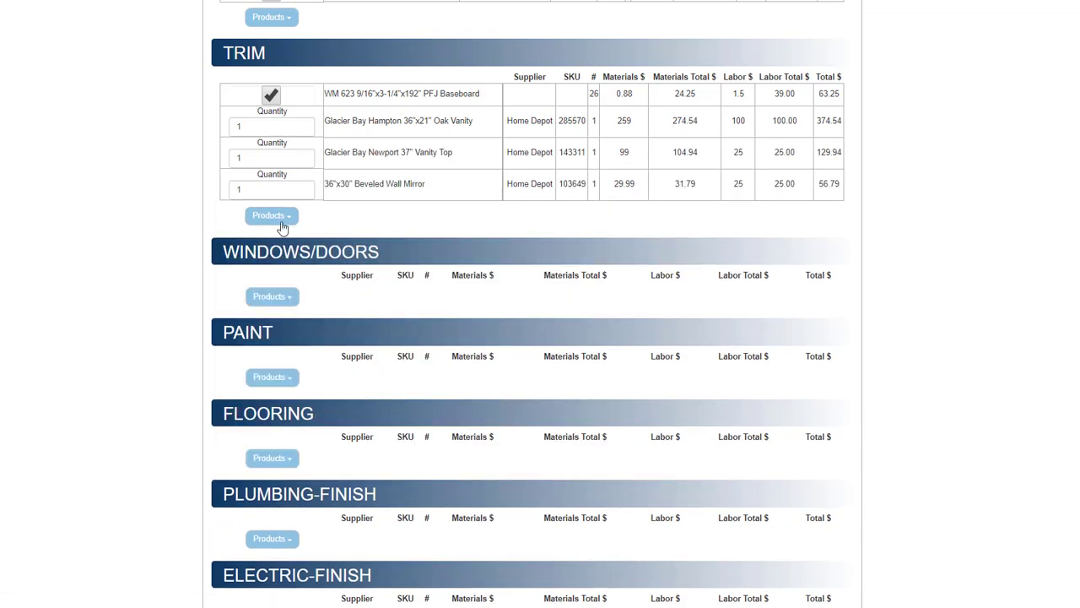
- Add the Delta Greenwich Towel Bar/Ring/Toilet Paper Kit and the Kohler Levity 59-5/8" x 62" Semi-Frameless Sliding Bathtub Door to the bath's Trim list
click(278, 217)
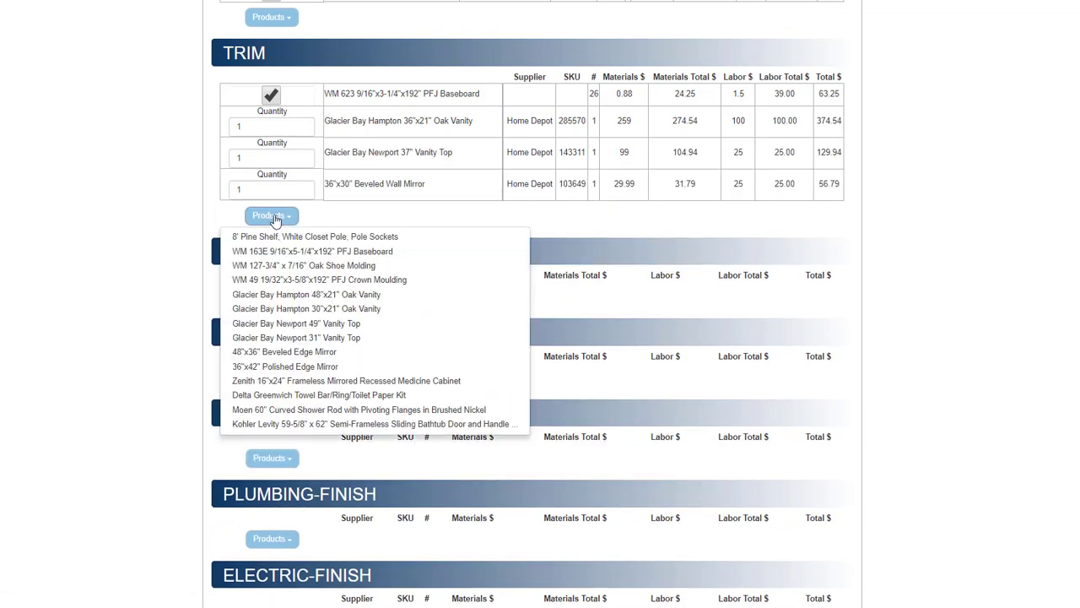
click(279, 395)
click(274, 247)
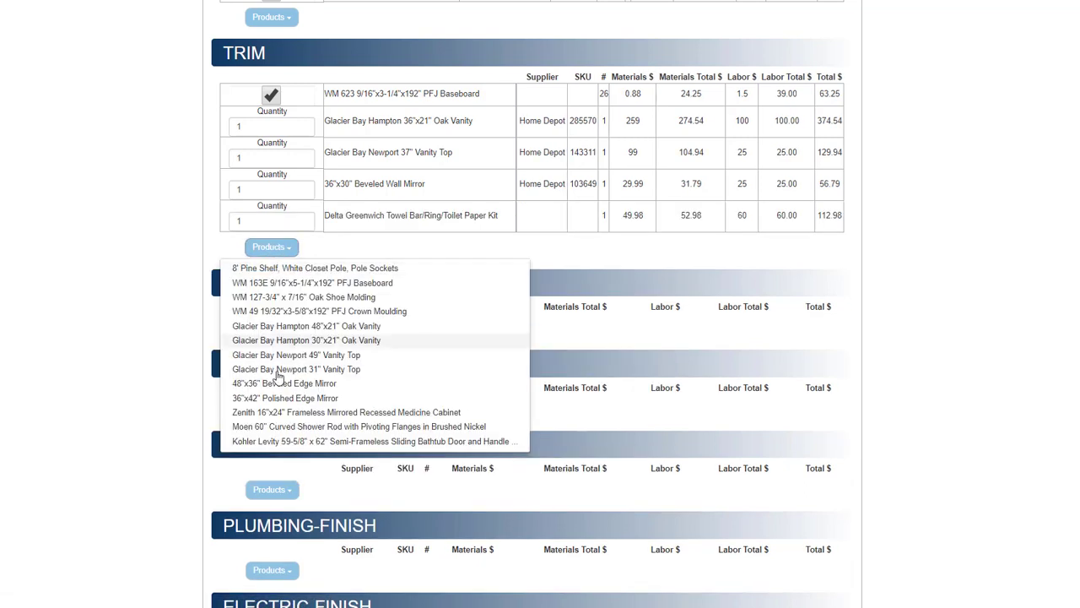
click(267, 442)
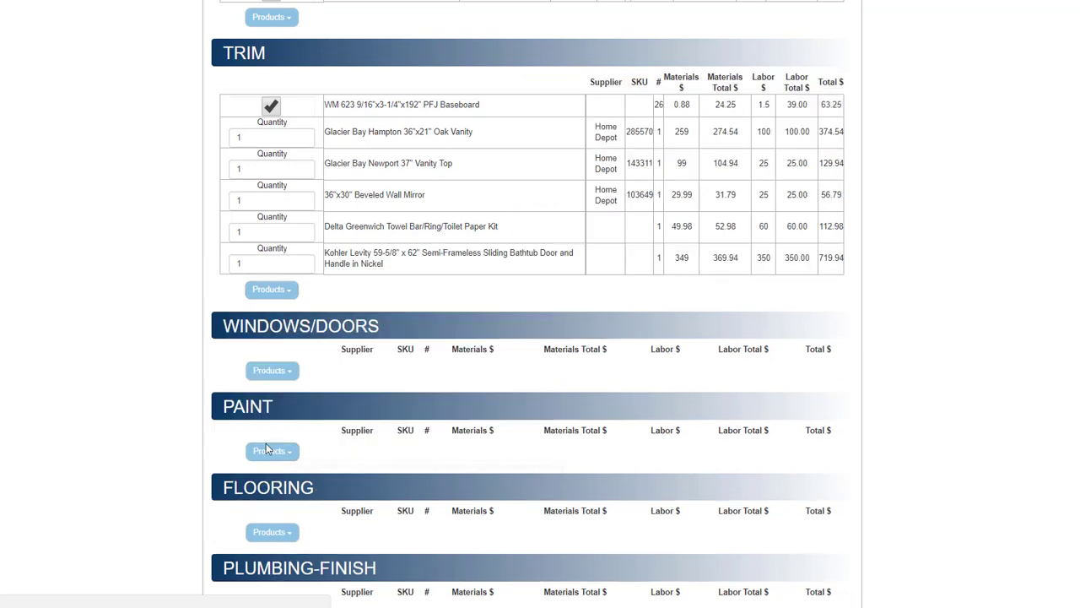
- Add a 30" 6-Panel Prehung Interior Door, Defiant Hartford Satin Nickel Privacy Knob and Average Size Vinyl Windows to the 1st Floor Bath's Windows/Doors list
click(277, 373)
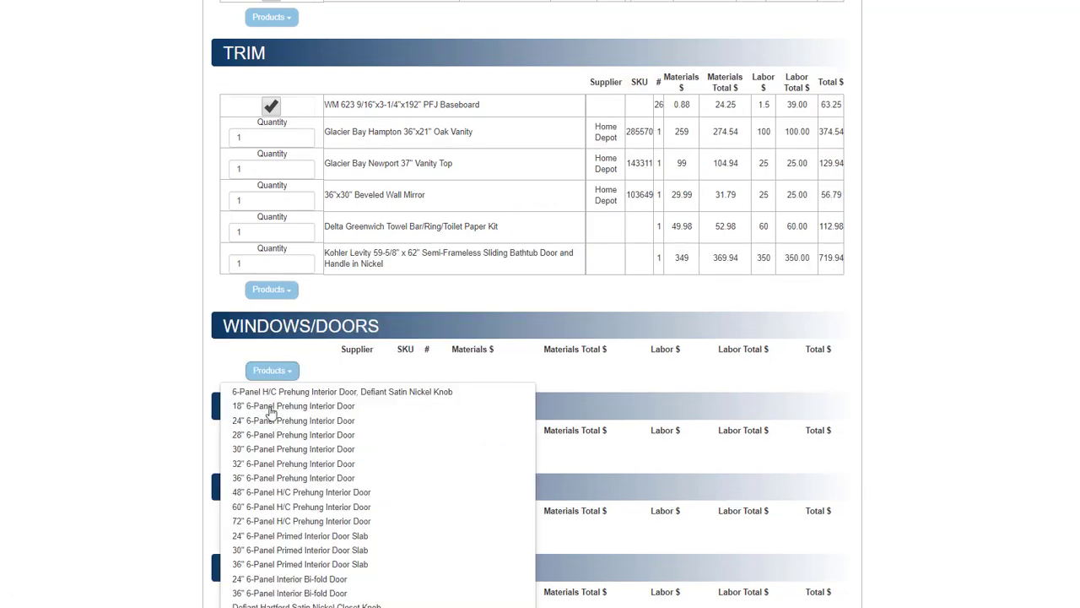
scroll(271, 413, down, 2)
scroll(270, 414, down, 2)
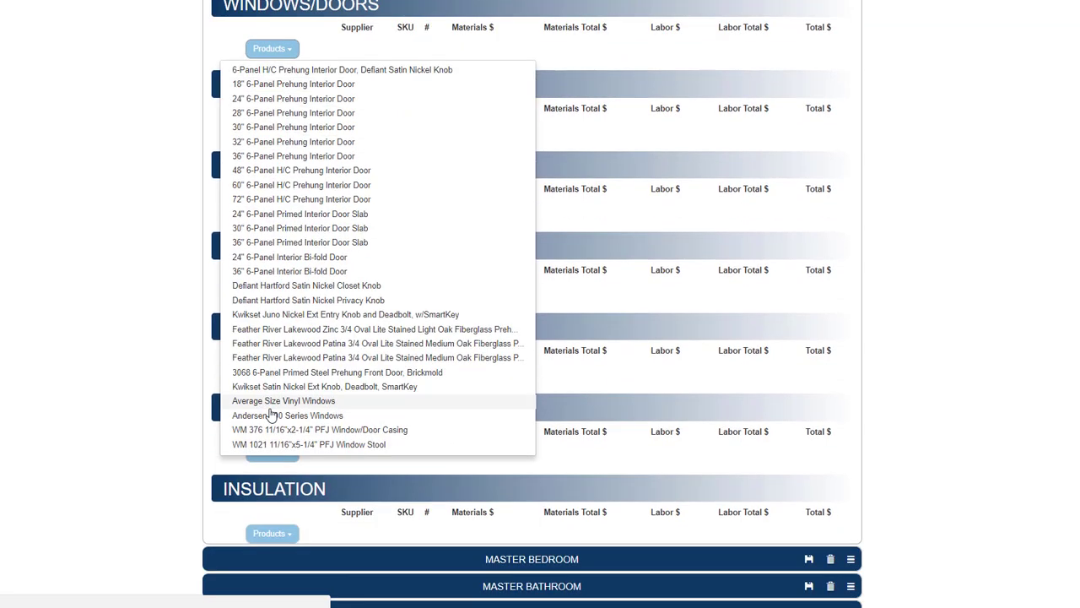
click(285, 131)
click(267, 80)
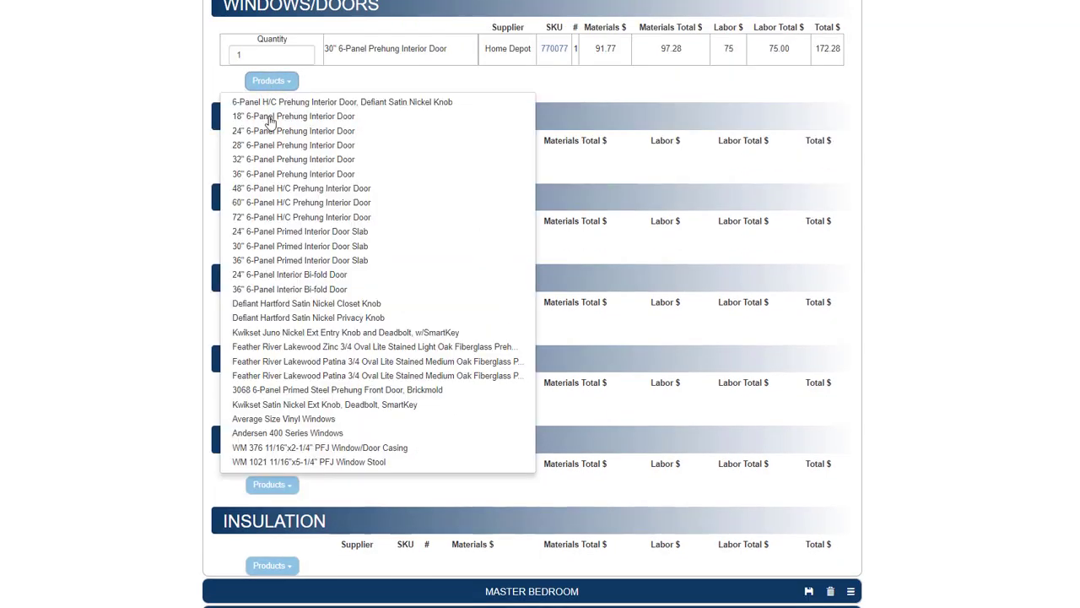
click(267, 317)
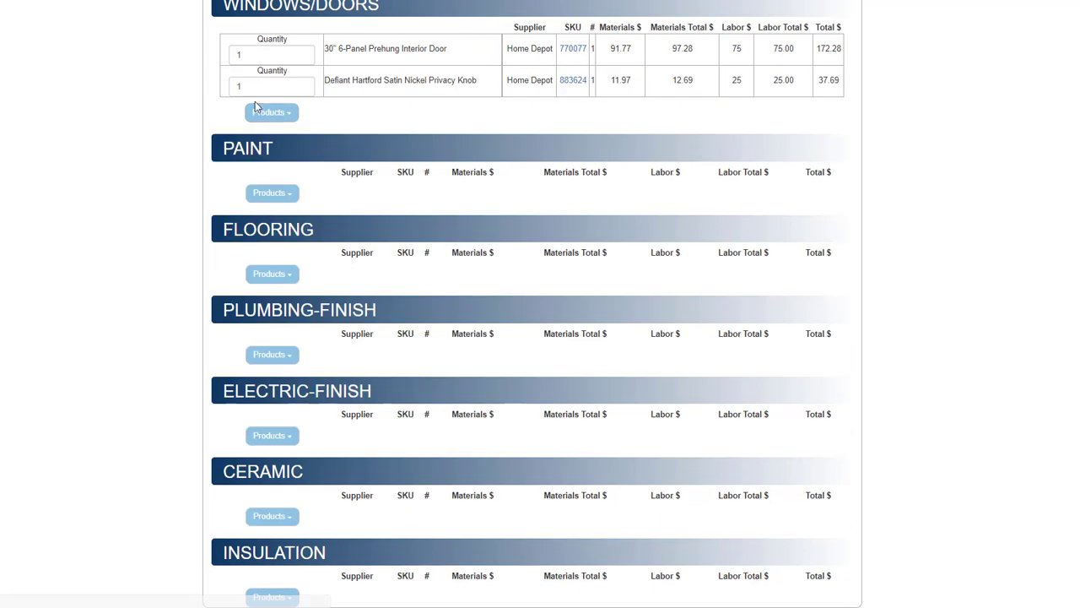
click(270, 118)
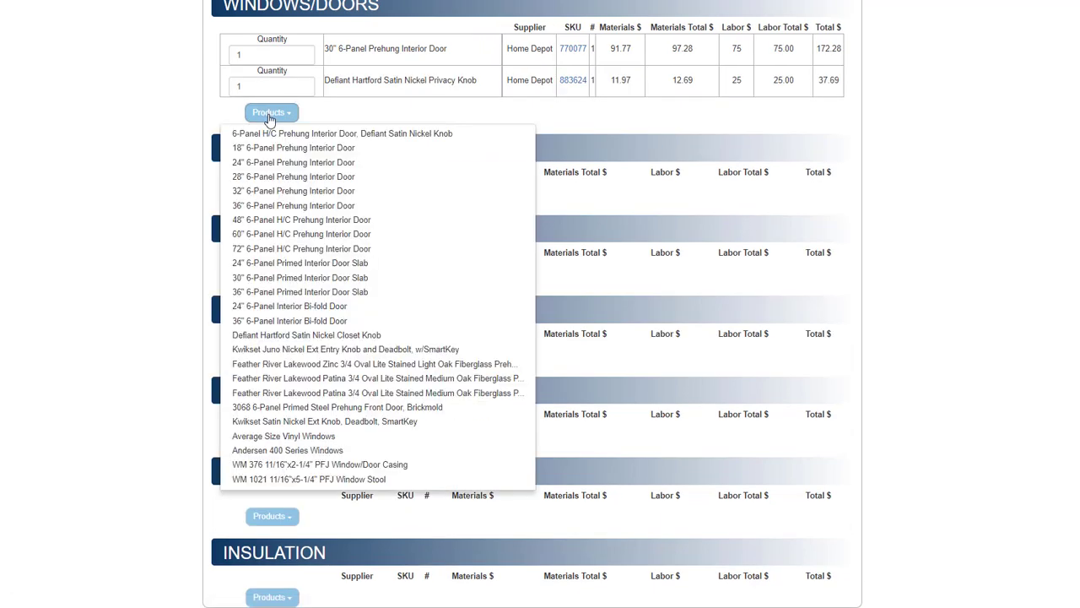
click(274, 438)
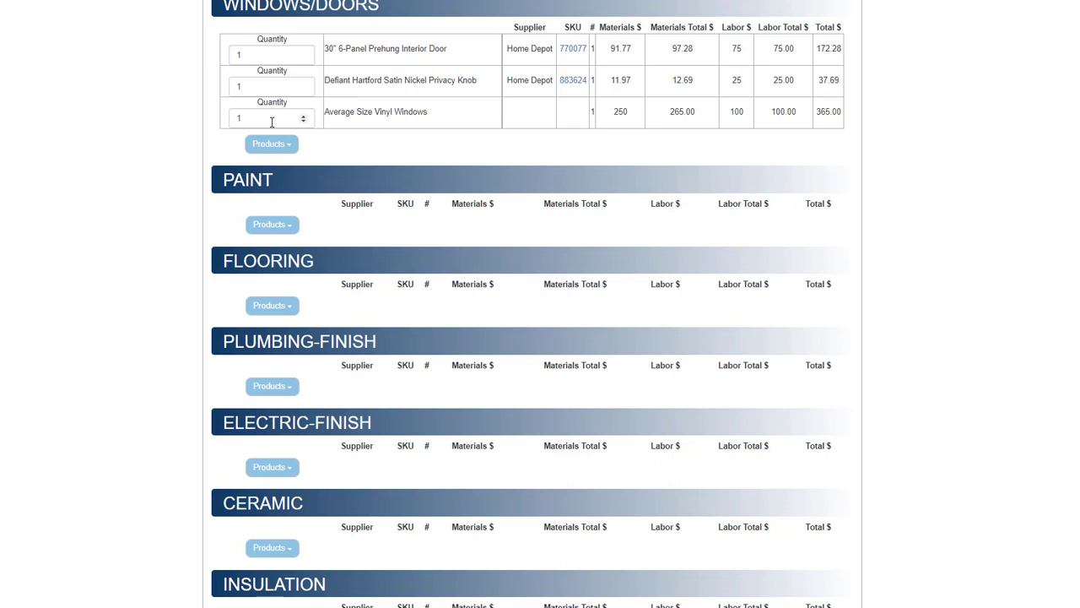
- Add Sherwin Williams ProMar 200 Eggshell, One Color, White Semi-Gloss On Trim and one coat Primer to the bath's Paint list
click(271, 224)
click(273, 247)
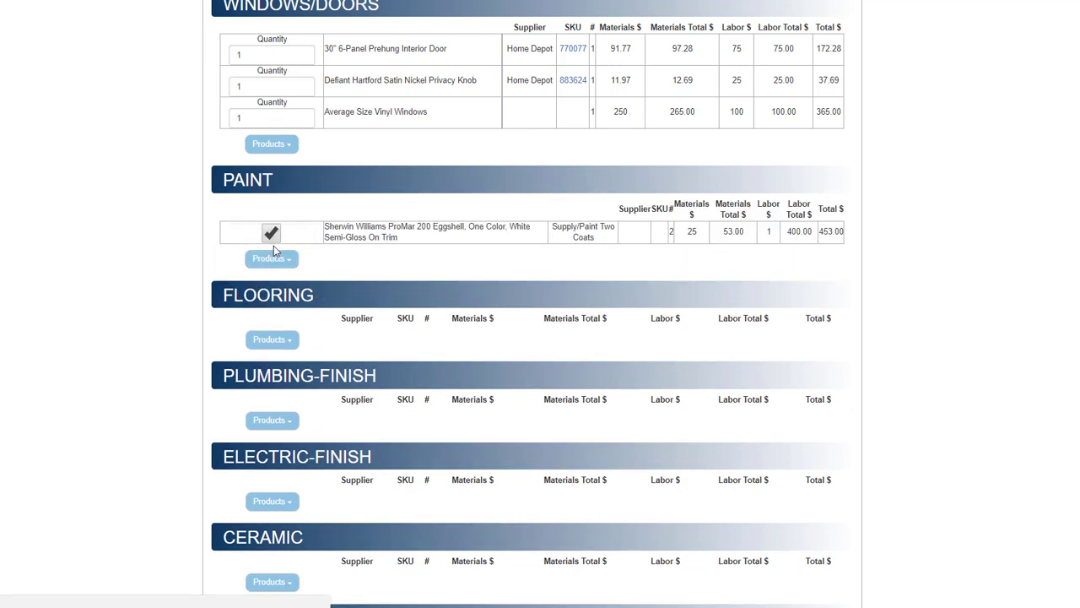
click(271, 258)
click(279, 280)
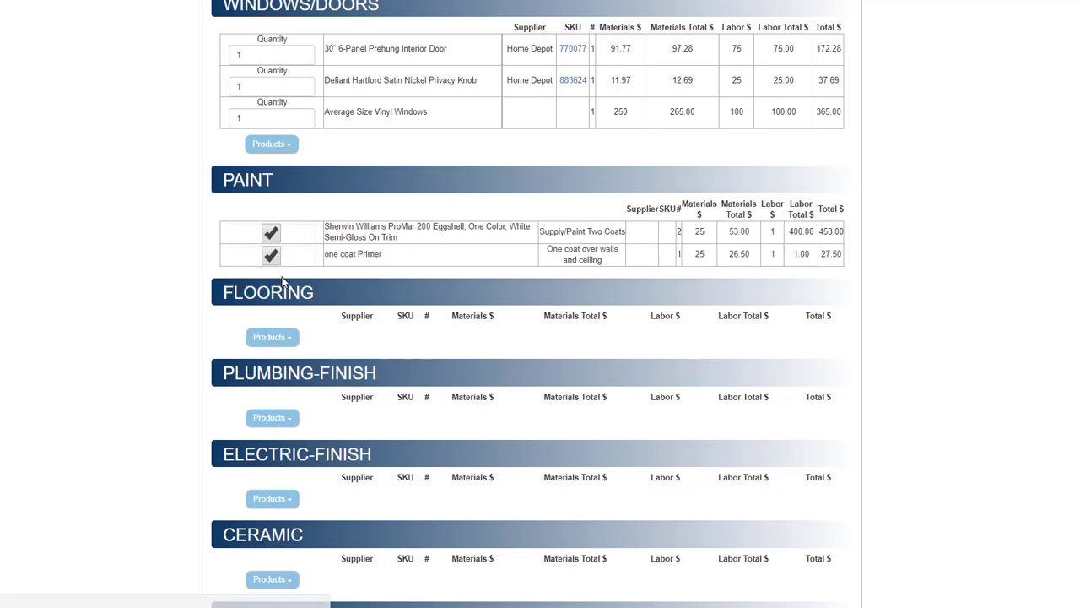
- Add 1/2" Durrock Underlayment and Santa Barbara Pacific Sand 12"x12" Ceramic Floor Tile to the bath's Flooring list
scroll(285, 279, down, 3)
click(271, 145)
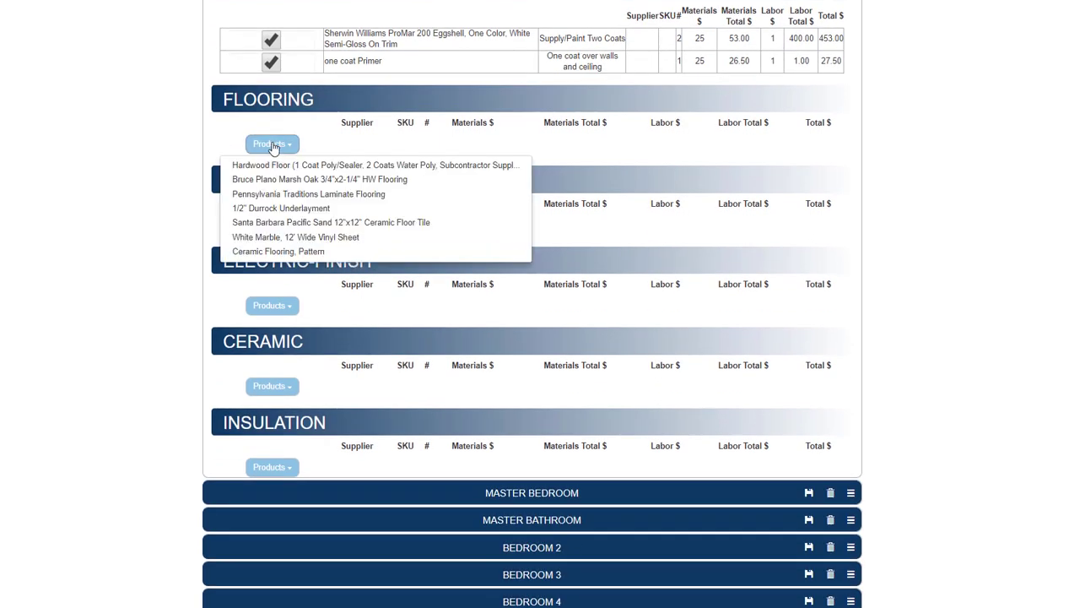
click(271, 208)
click(272, 168)
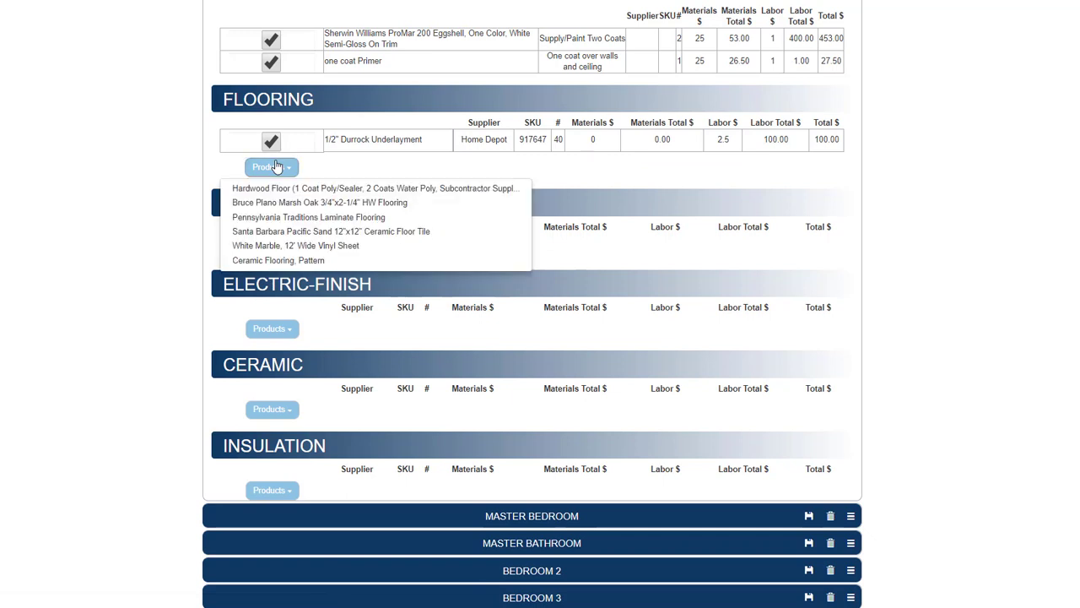
click(273, 232)
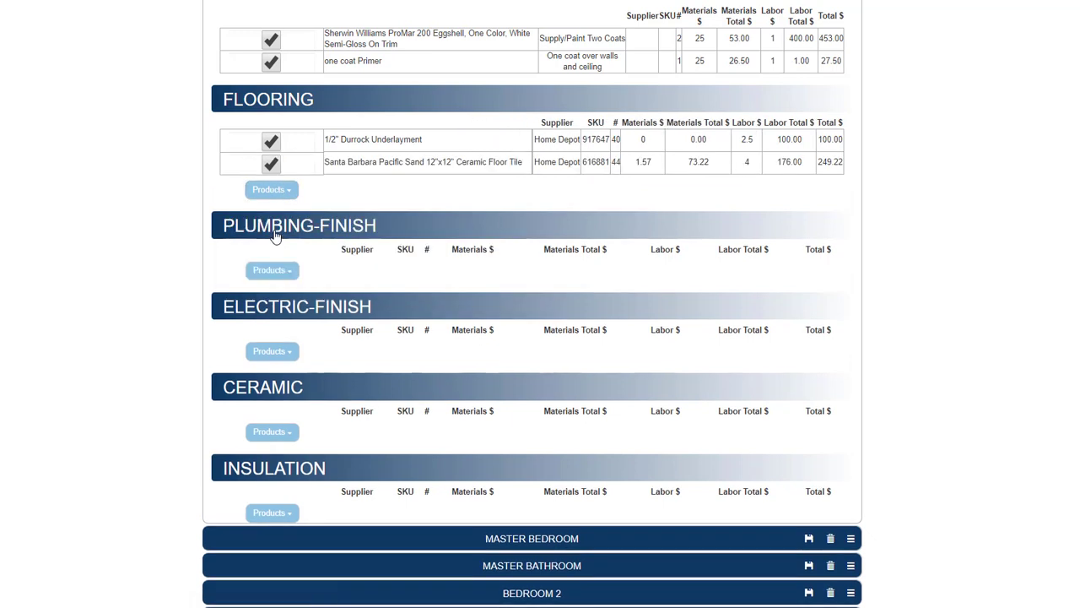
- Add the Moen Banbury Brushed Nickel 4" Lavatory Faucet, Stopper, Drain and the Moen Banbury Showerhead, Faucet Kit to the bath's Plumbing-Finish list
click(276, 271)
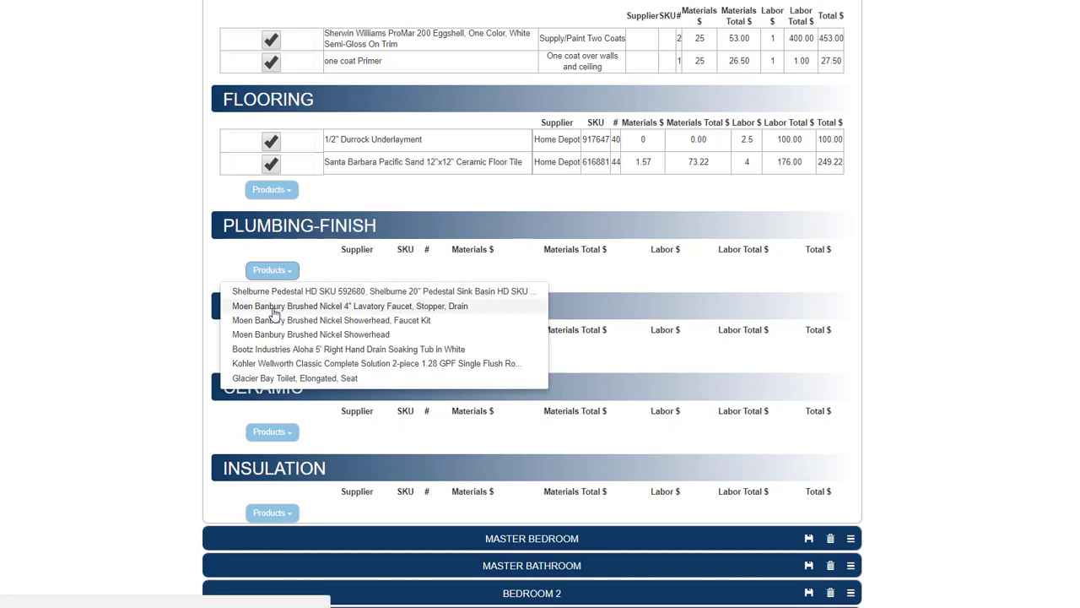
click(274, 311)
click(276, 305)
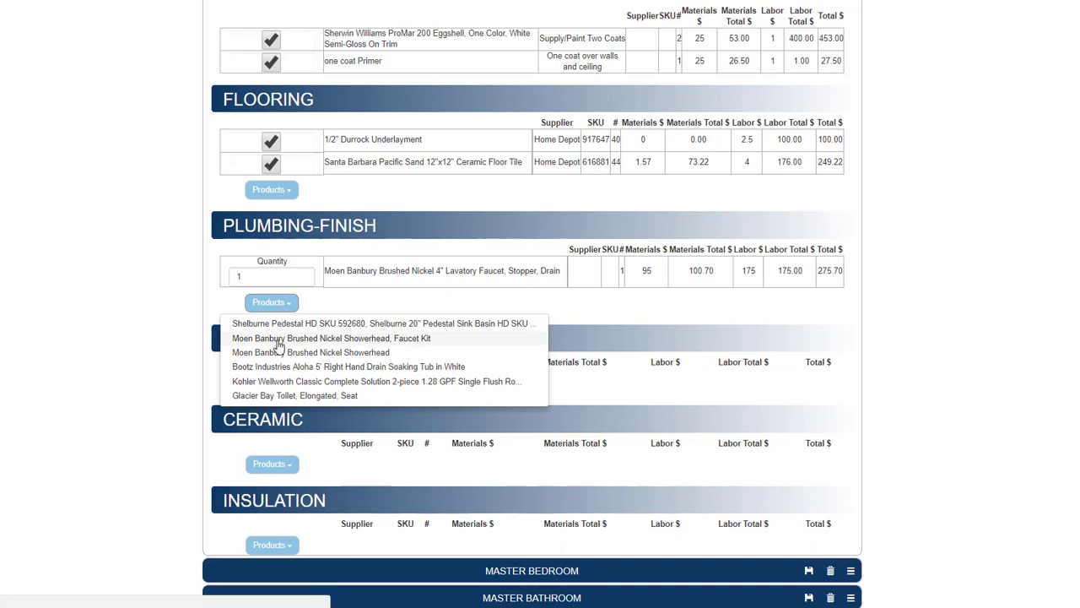
click(278, 340)
- Add the Bootz Industries Aloha 5' Right Hand Drain Soaking Tub and the Kohler Wellworth Classic 2-piece toilet to the bath's Plumbing-Finish list
click(270, 335)
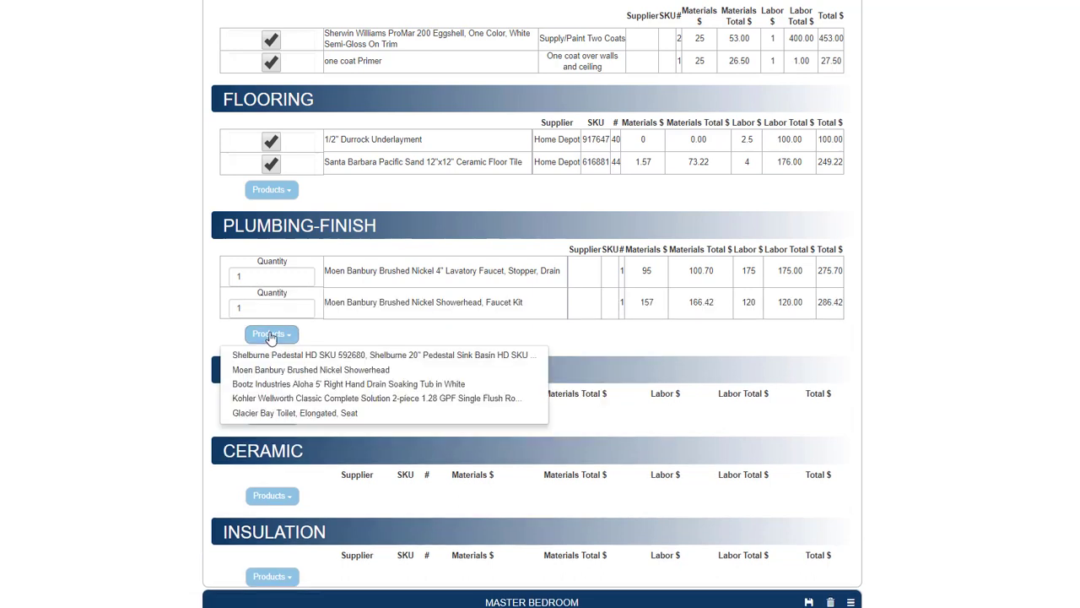
click(267, 385)
click(269, 365)
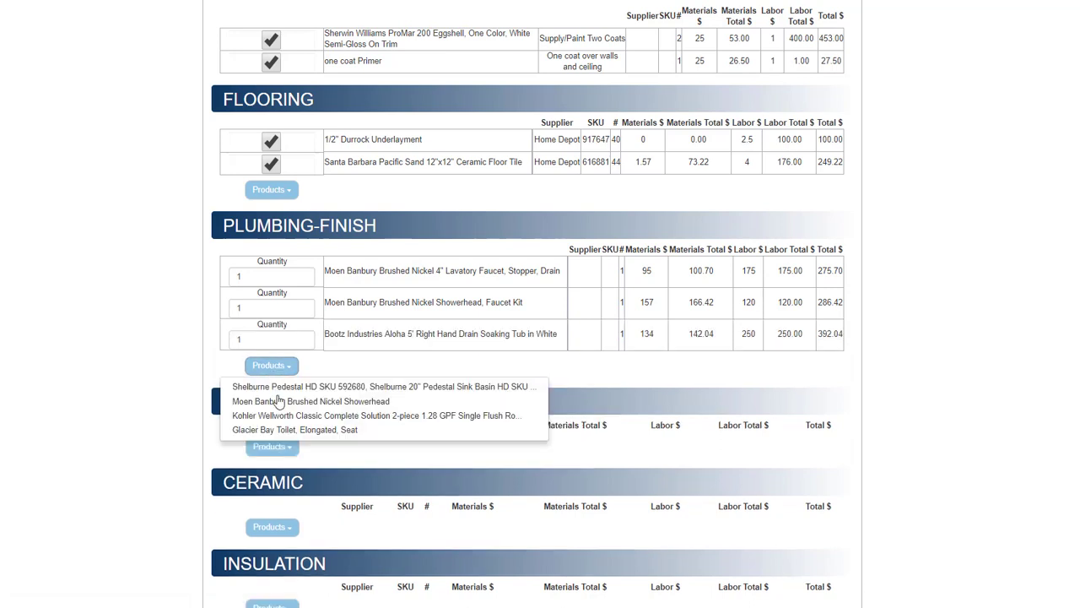
click(287, 418)
- Add the Hampton Bay 3-Light Brushed Nickel Vanity Light and the 6" Aluminum Recessed IC housing to the bath's Electric-Finish list
scroll(285, 417, down, 2)
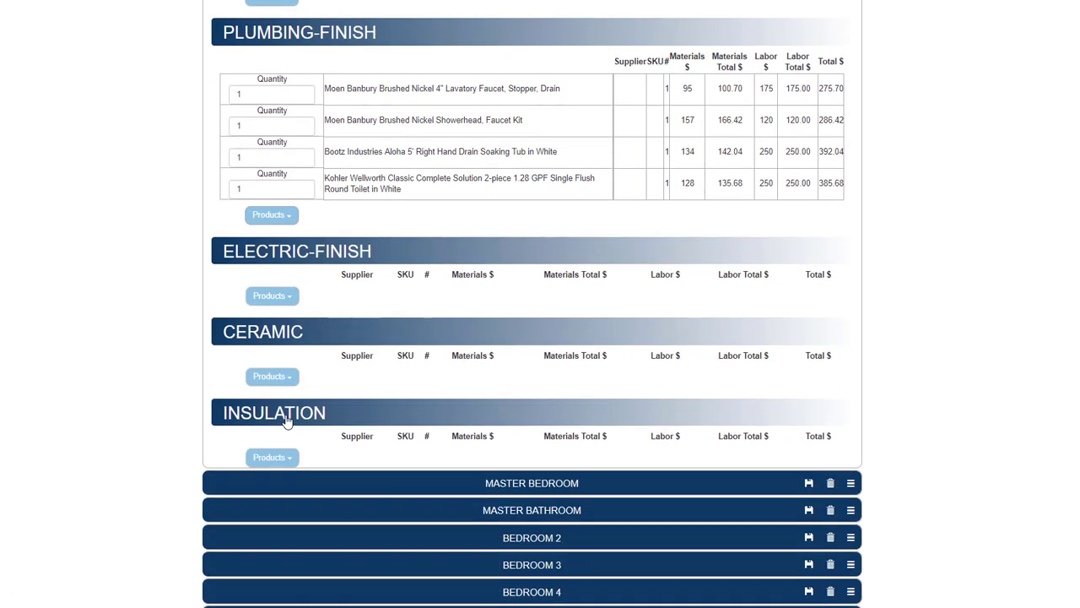
click(270, 297)
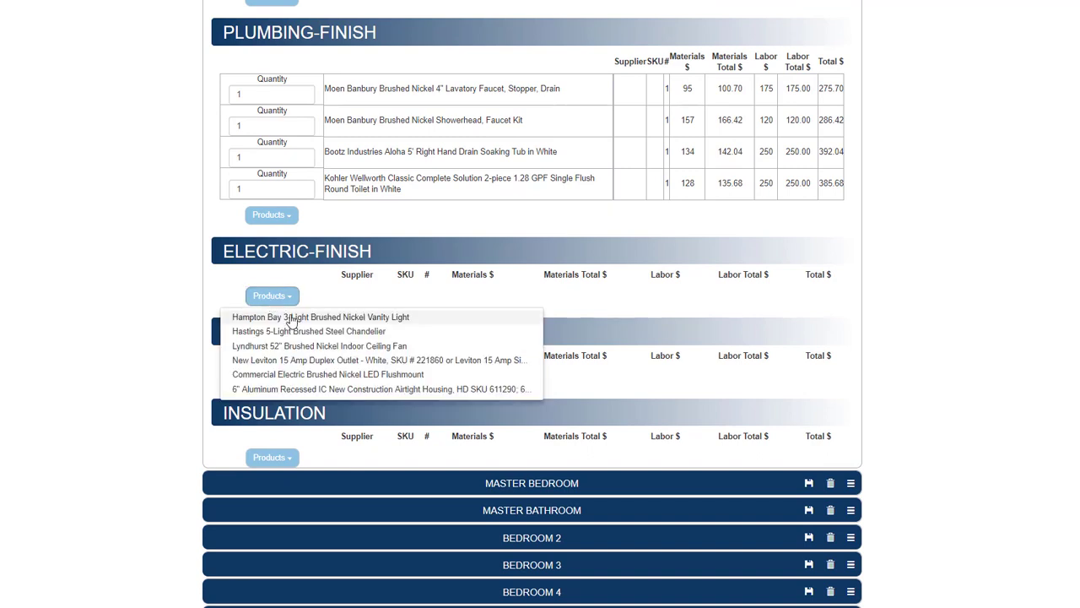
click(294, 319)
click(271, 327)
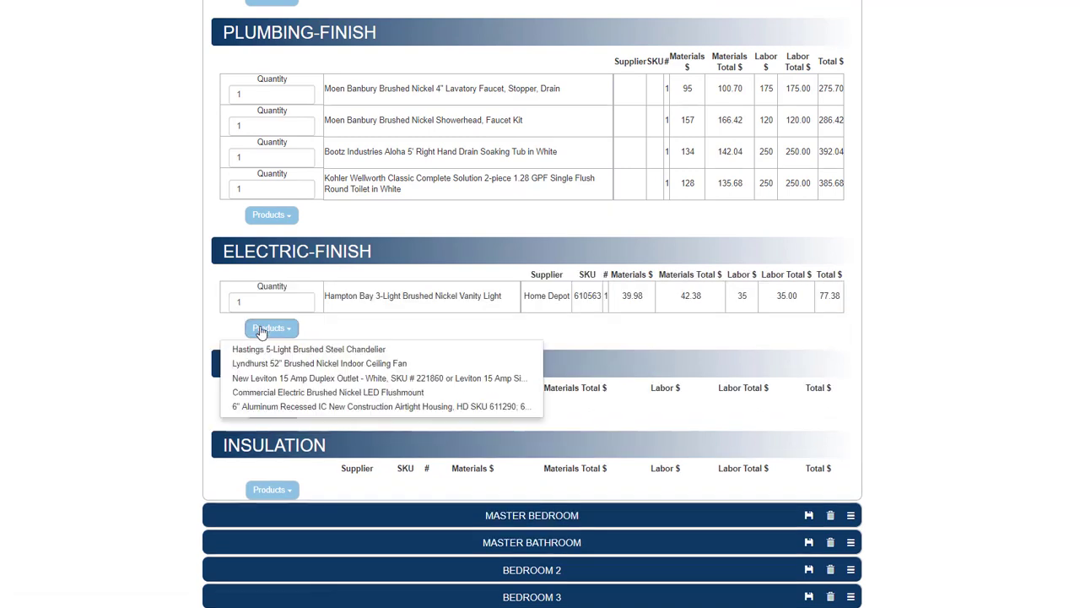
click(275, 407)
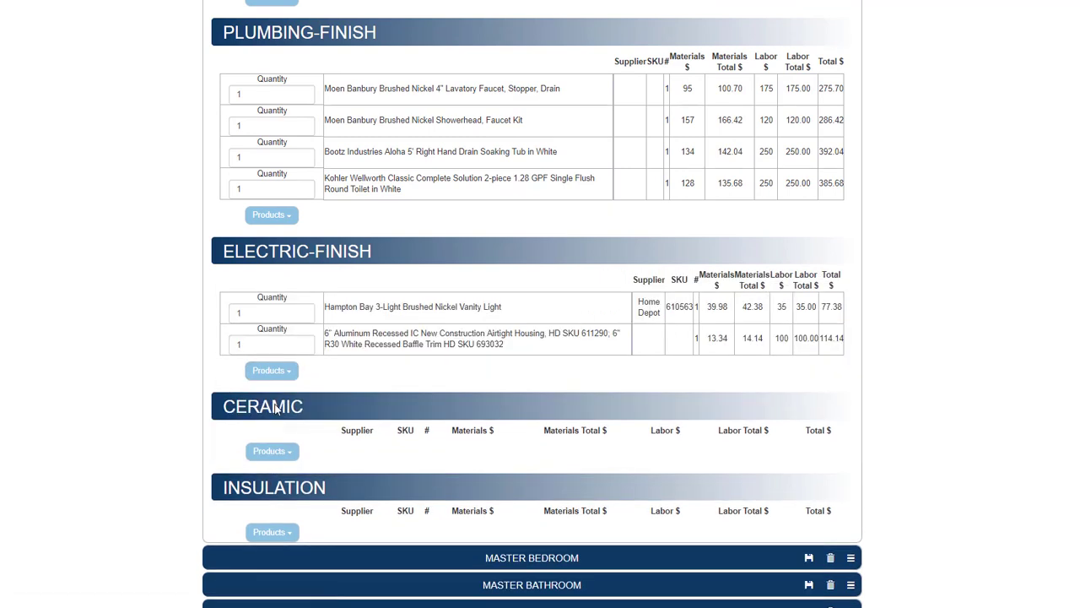
- Add Duroc 1/2"x3'x5' Cement Board and a 14"x14" Recessed Shower Shelf to the bath's Ceramic list
scroll(275, 404, down, 2)
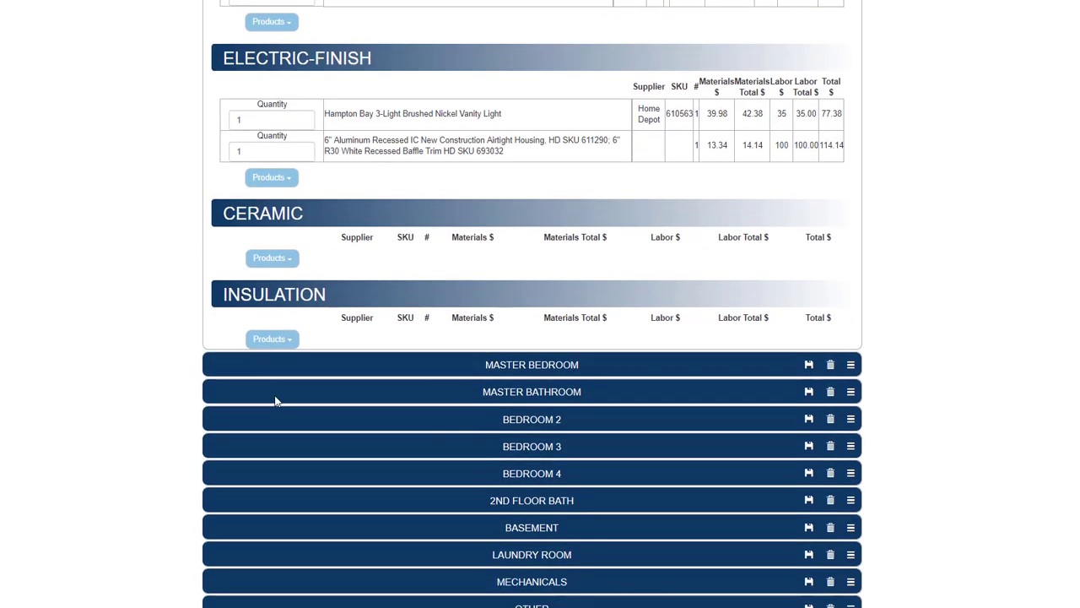
click(271, 260)
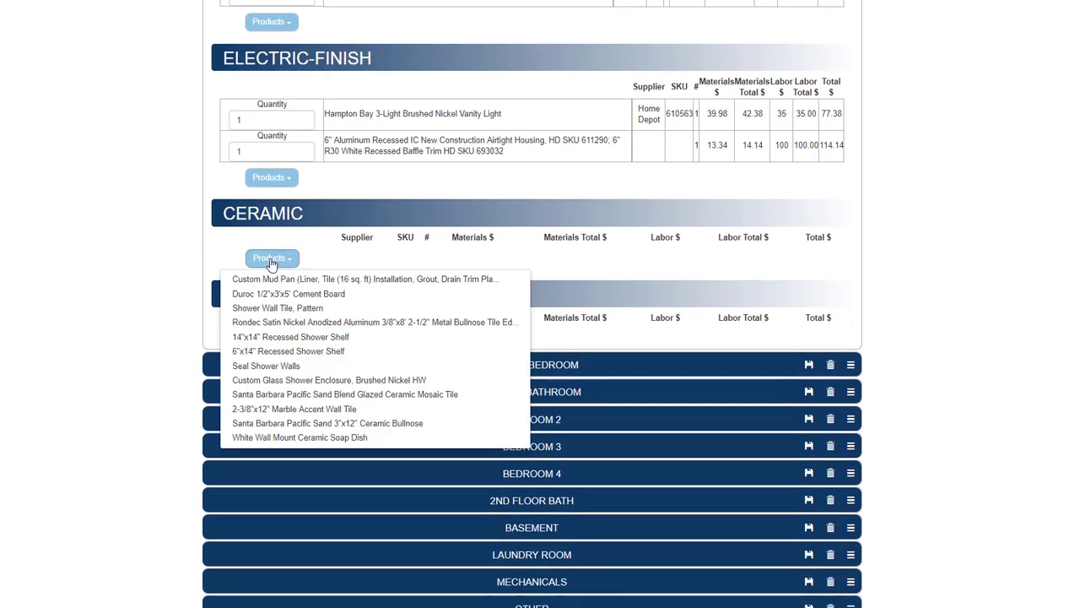
click(270, 294)
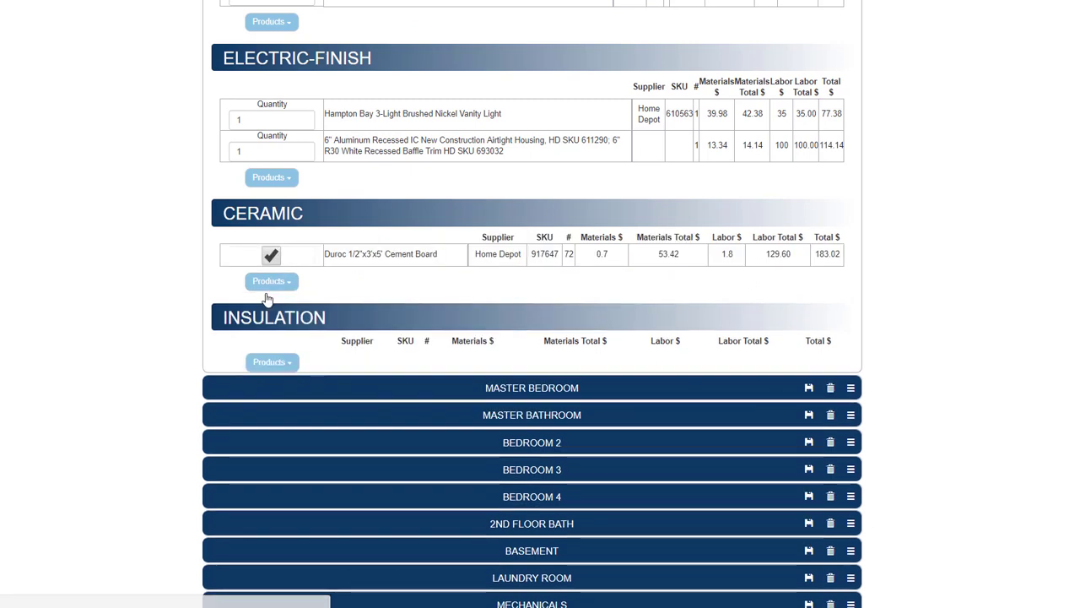
click(270, 284)
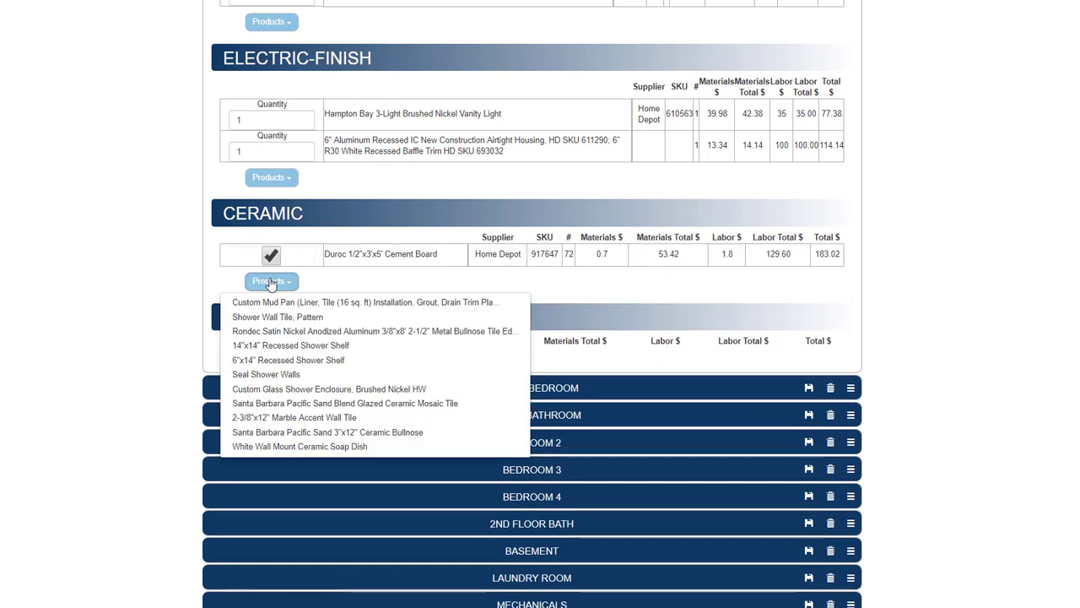
click(275, 346)
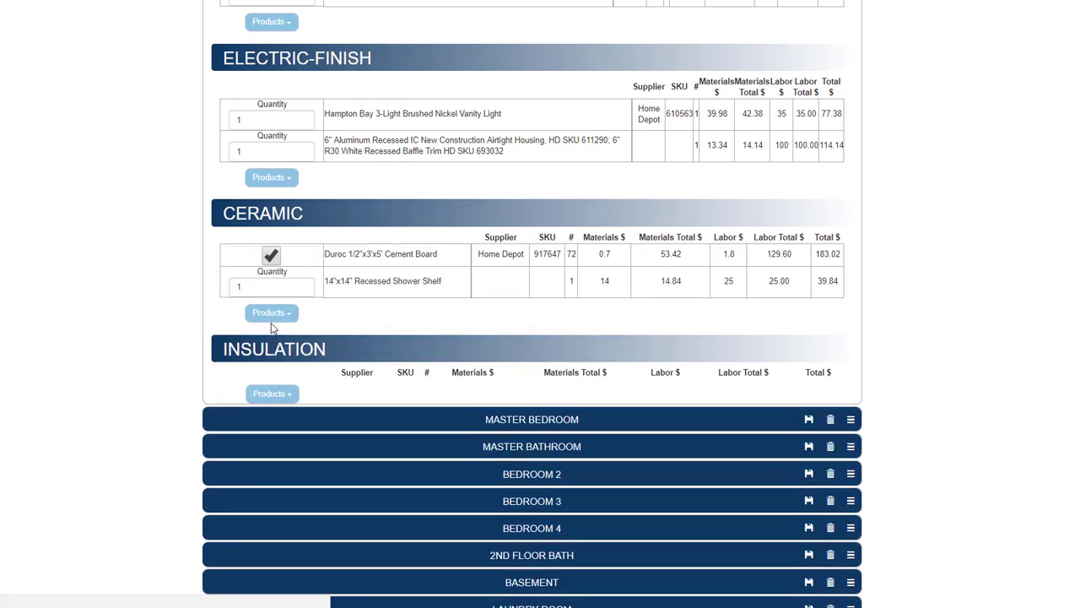
- Add Santa Barbara Pacific Sand Blend Mosaic Tile, 2-3/8"x12" Marble Accent Wall Tile and Rondec Satin Nickel Tile Edging Trim to the bath's Ceramic list
click(271, 318)
click(266, 348)
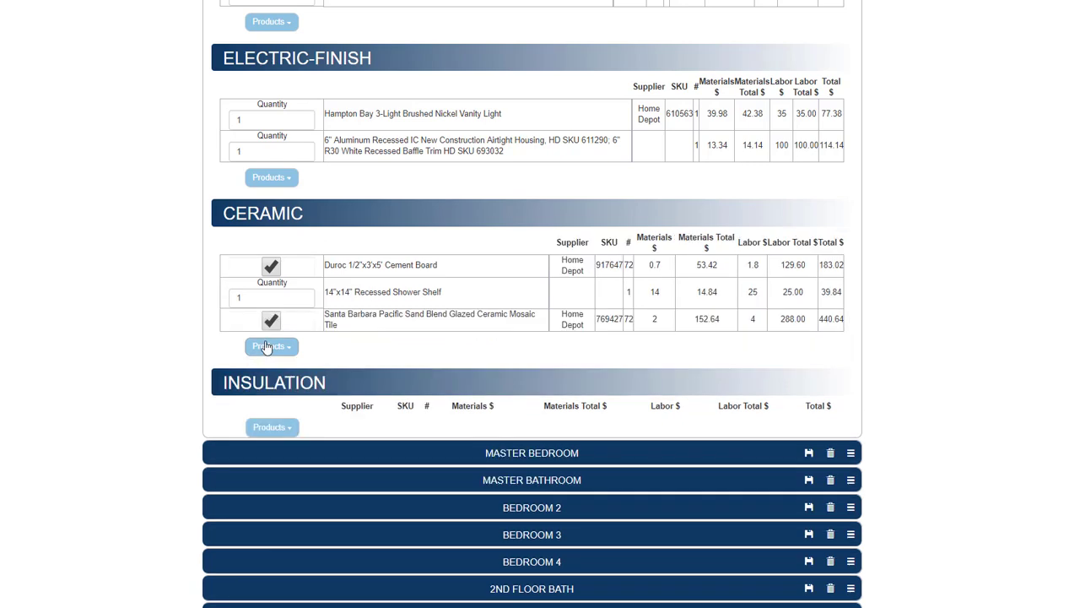
click(266, 346)
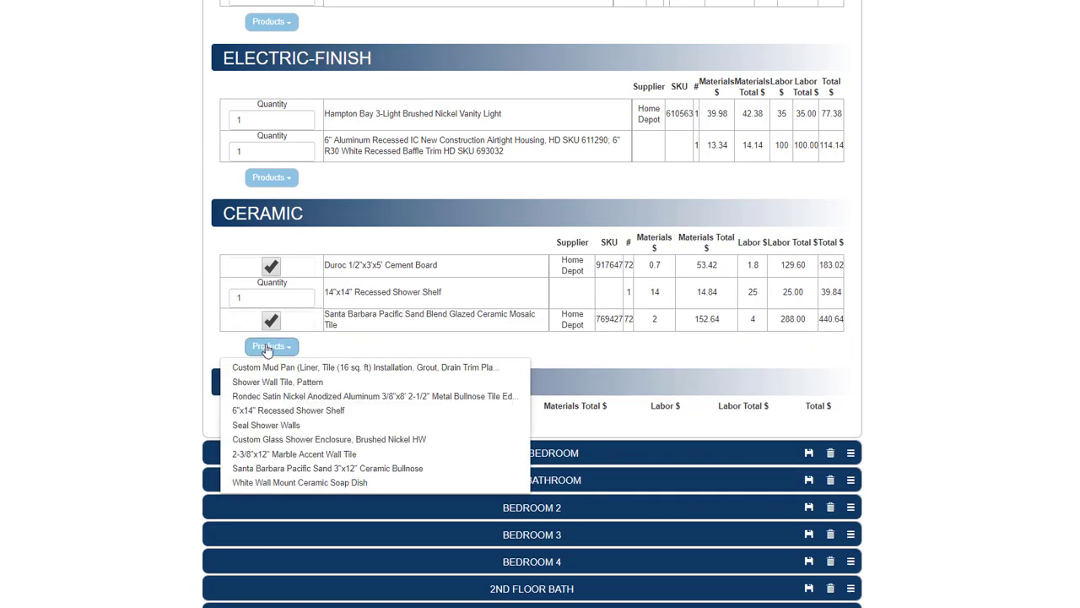
click(268, 455)
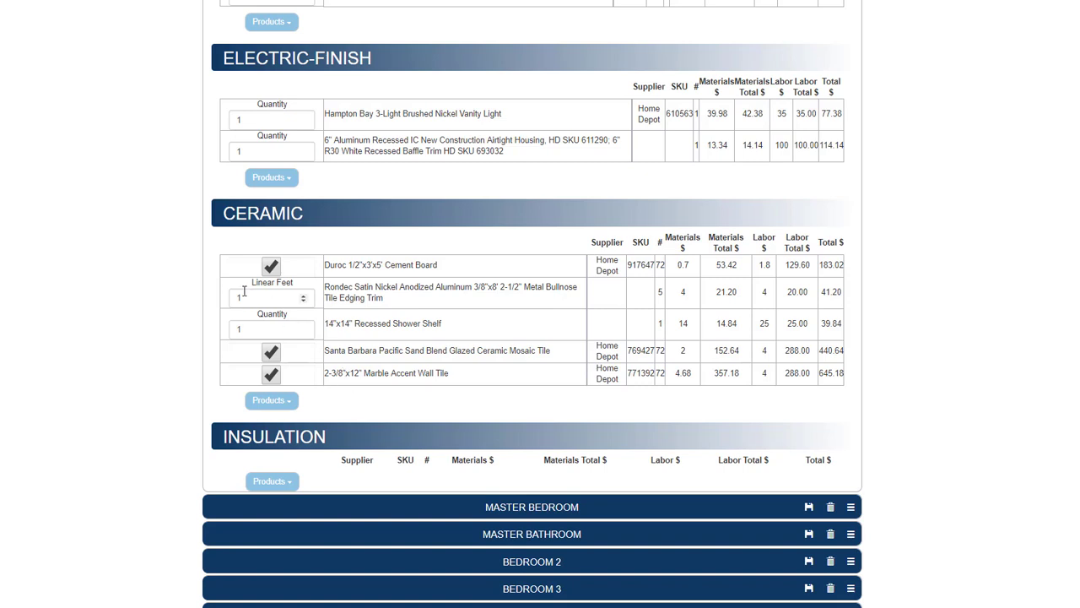
- Set the Rondec Satin Nickel Tile Edging Trim in the bath's Ceramic list to 16 linear feet
drag(249, 297, 203, 301)
text(16)
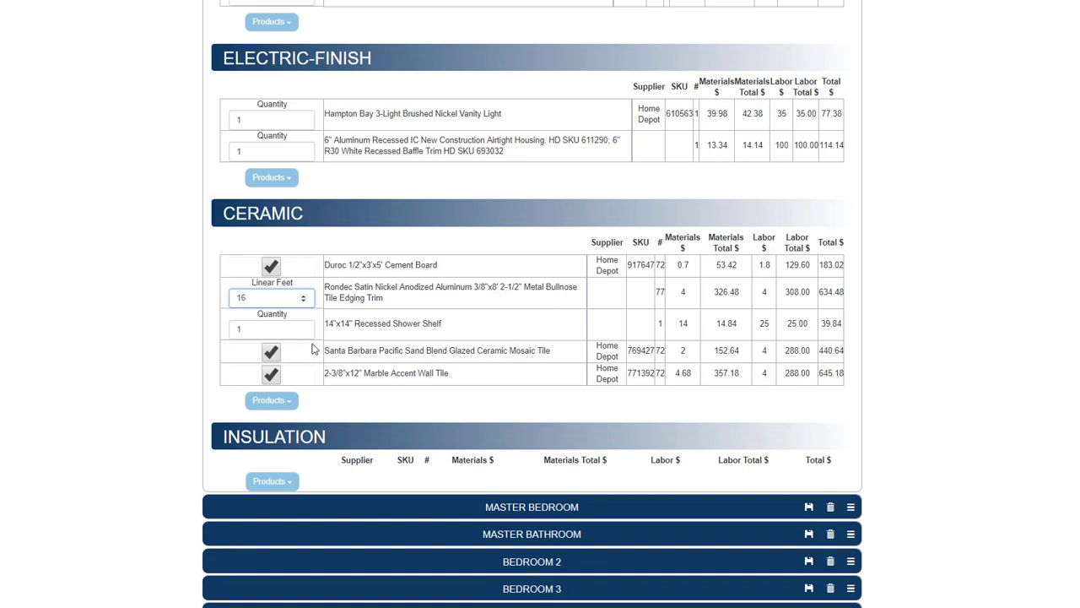
key(Tab)
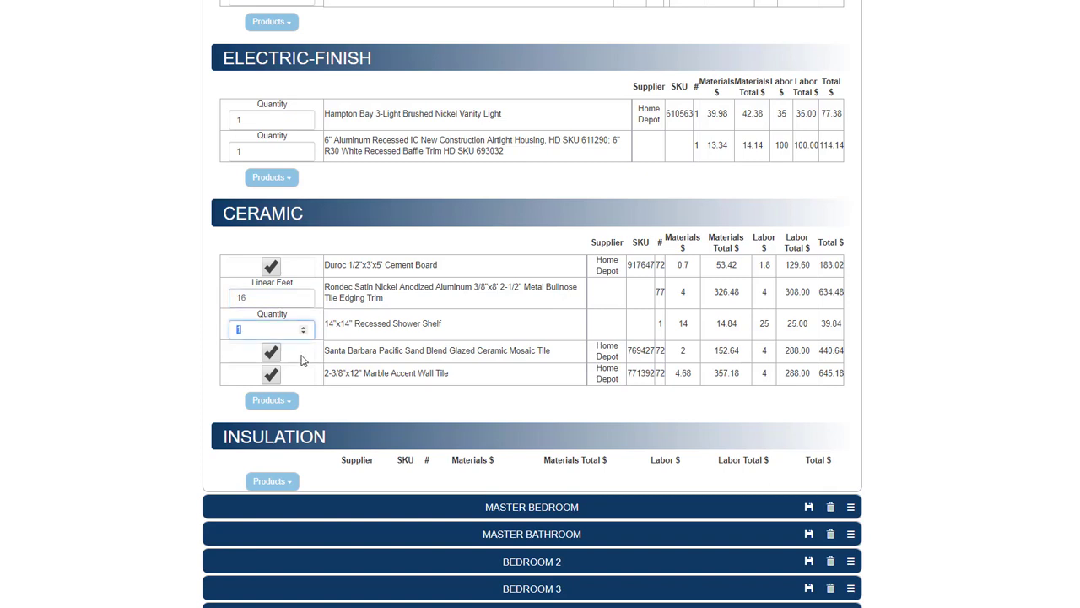
- Collapse the 1st Floor Bath section and expand the Master Bedroom section to its product lists
scroll(304, 359, down, 2)
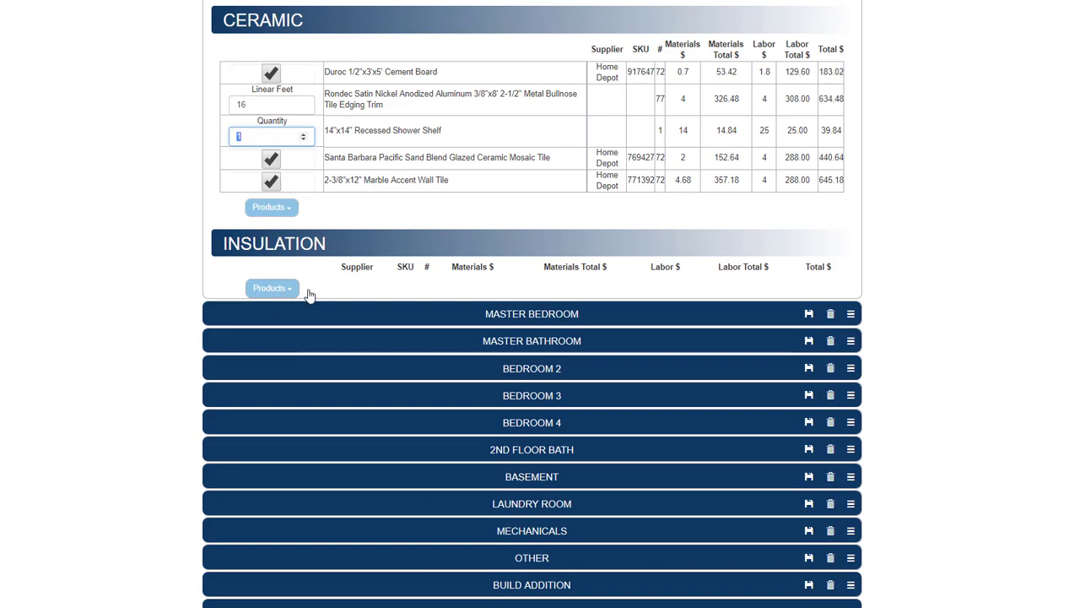
scroll(427, 270, up, 8)
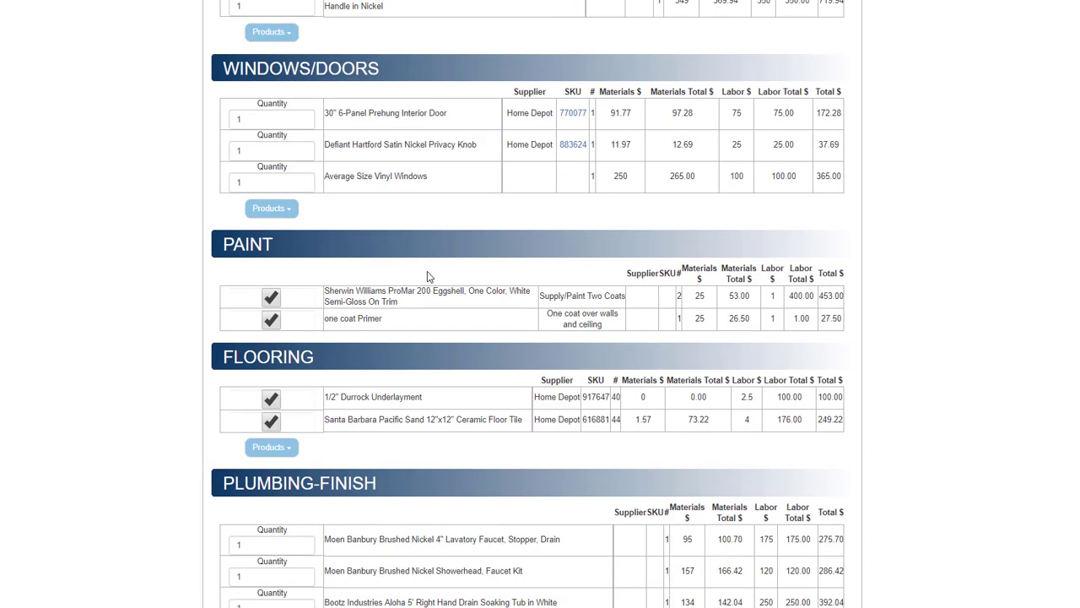
scroll(427, 271, up, 8)
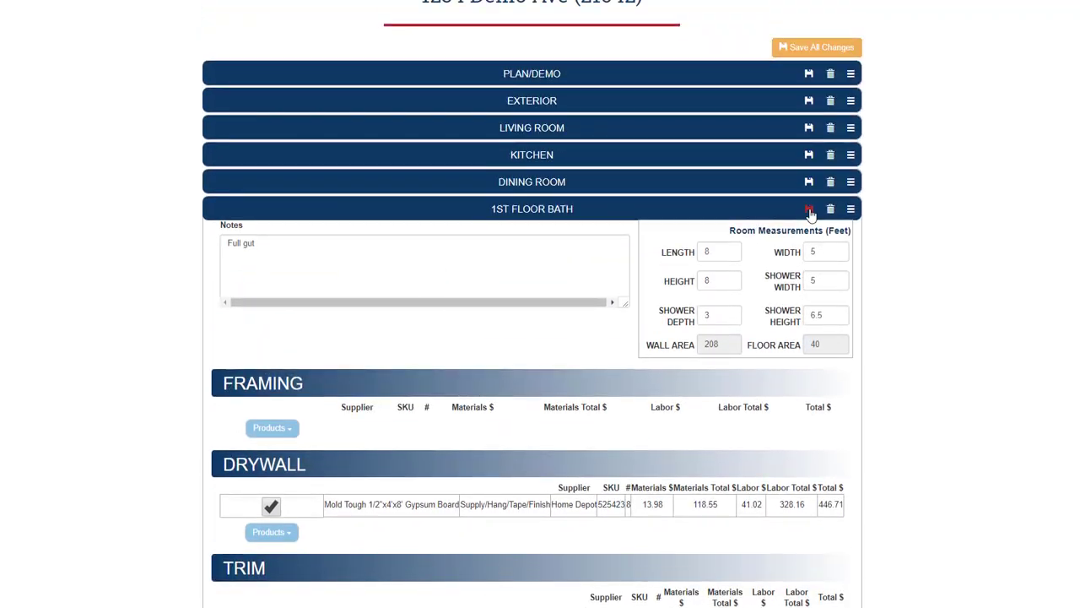
click(852, 213)
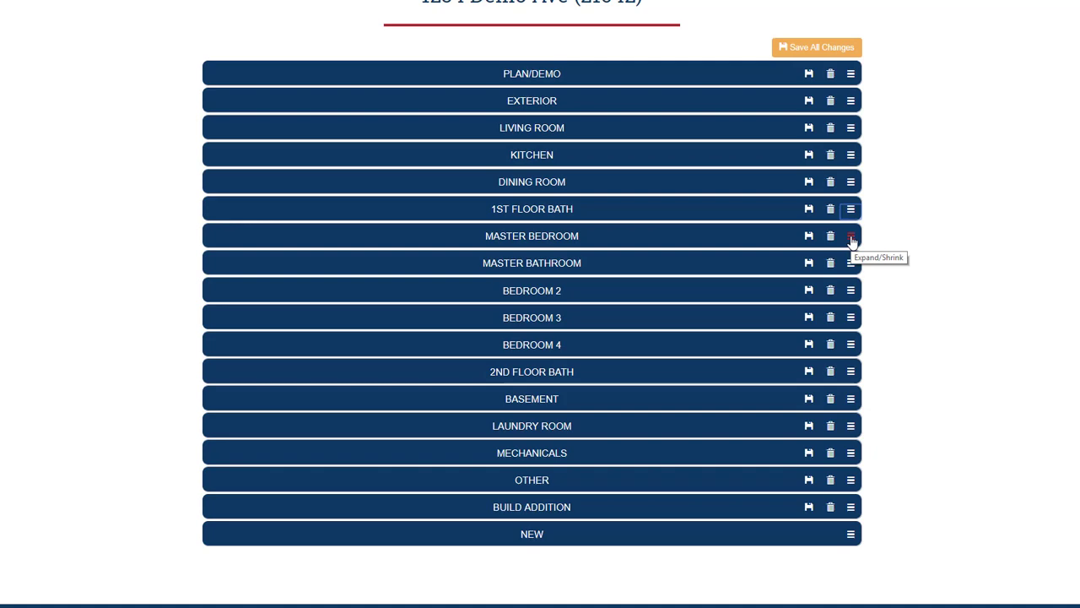
click(852, 239)
scroll(372, 353, down, 3)
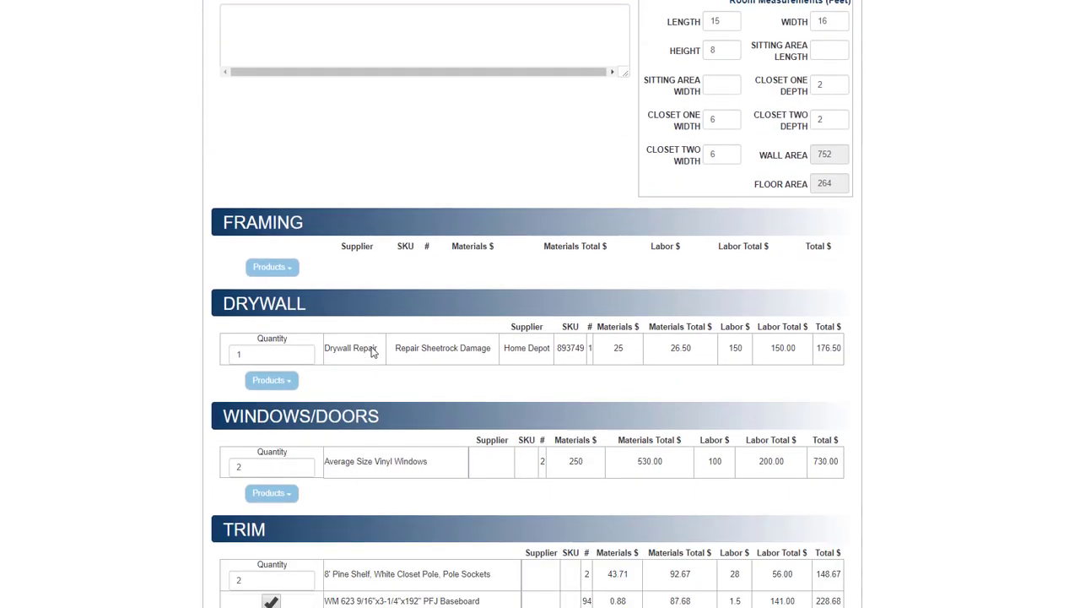
scroll(372, 353, down, 2)
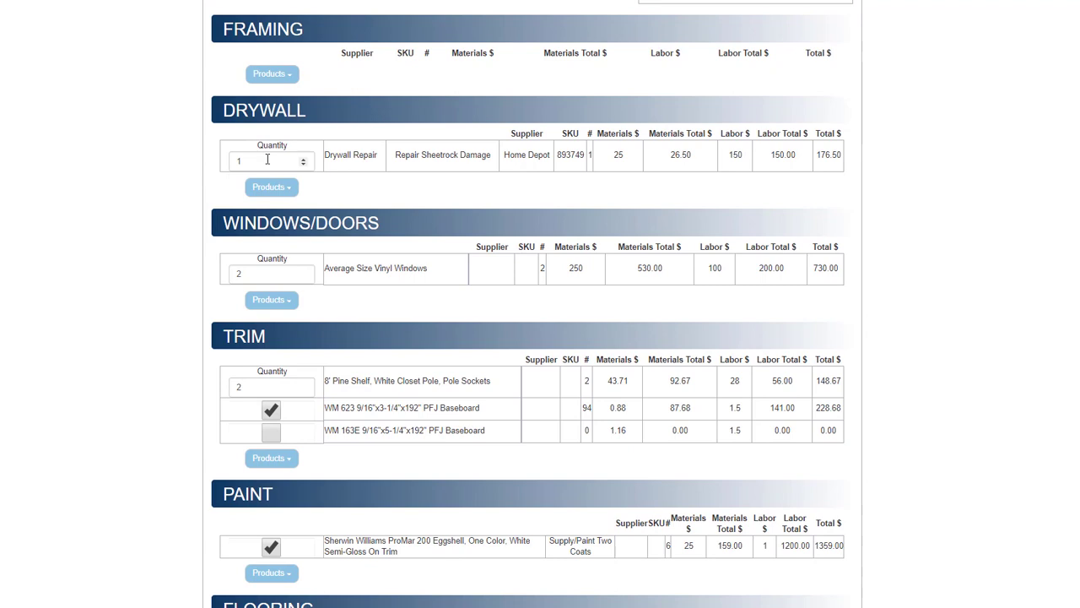
- Include the WM 163E 9/16"x5-1/4"x192" PFJ Baseboard in the Master Bedroom's Trim list and exclude it again
scroll(396, 346, down, 3)
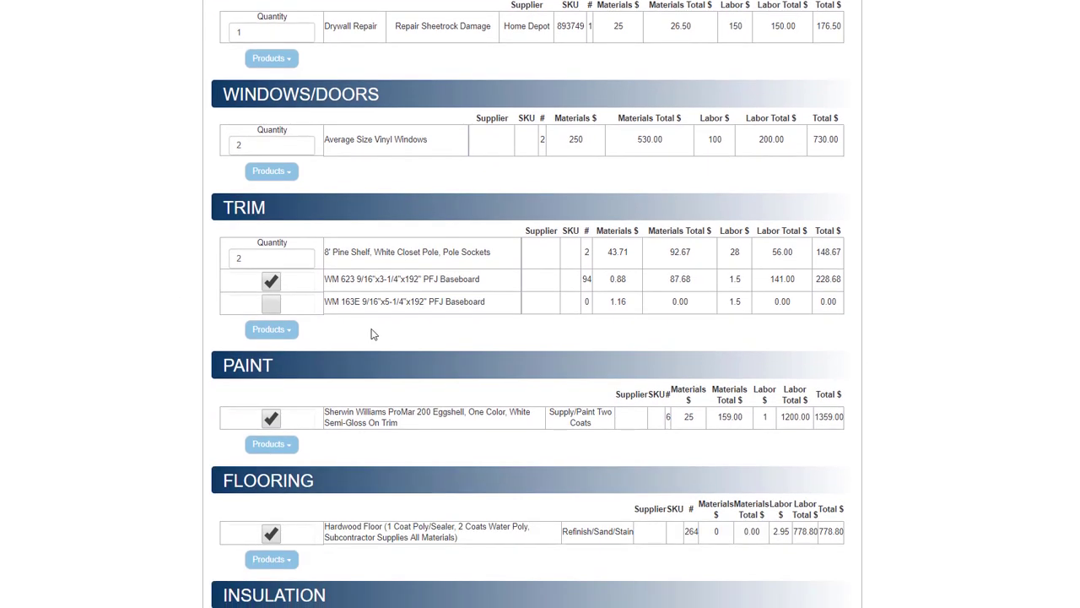
click(271, 305)
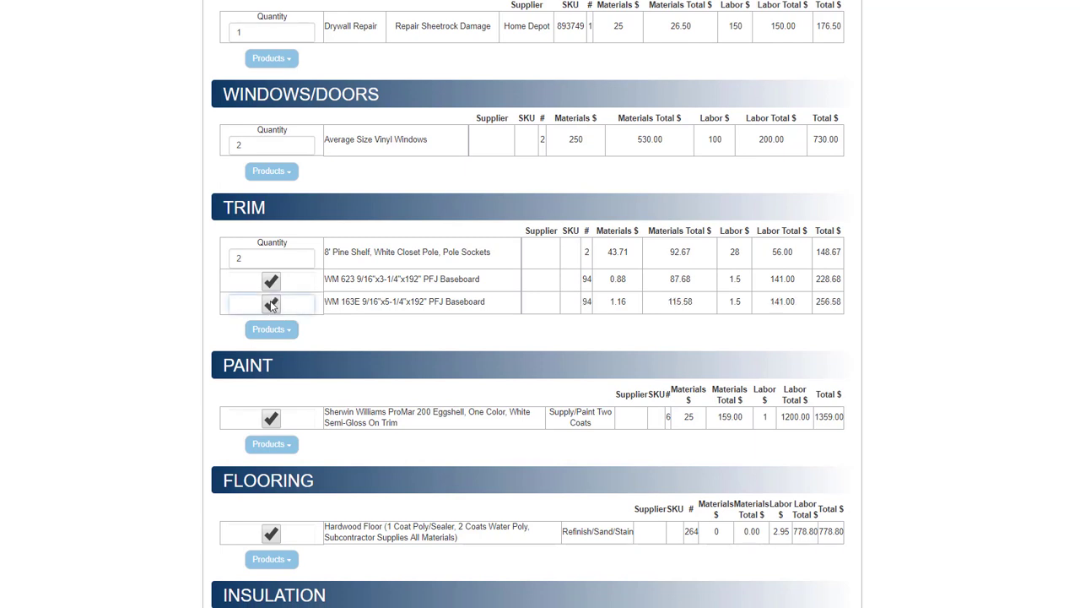
click(271, 305)
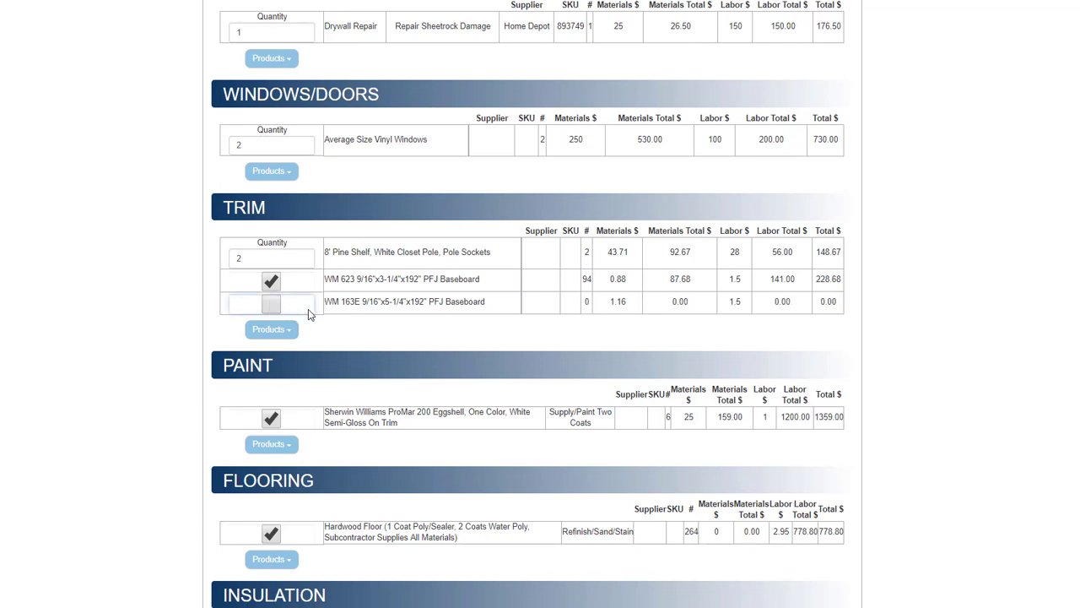
scroll(309, 314, down, 3)
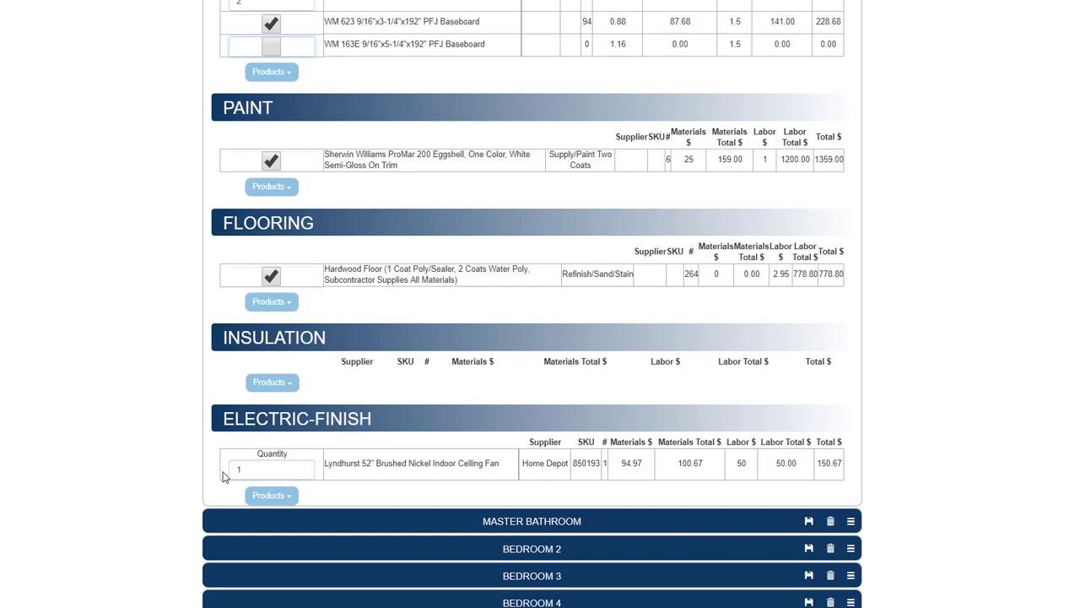
- Collapse the Master Bedroom section and expand the Master Bathroom section
scroll(714, 414, up, 10)
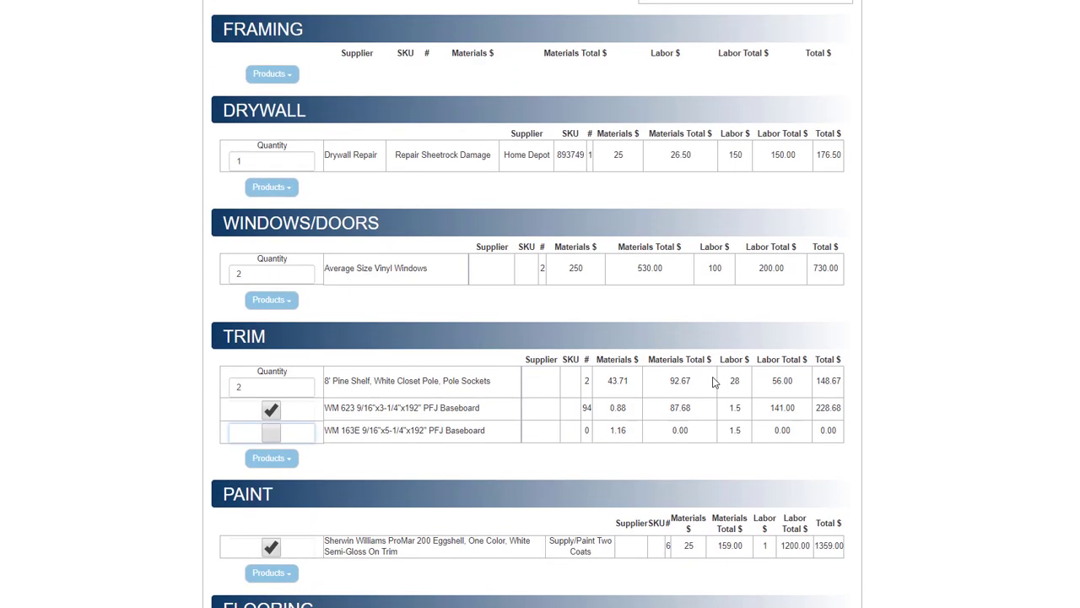
scroll(714, 382, up, 3)
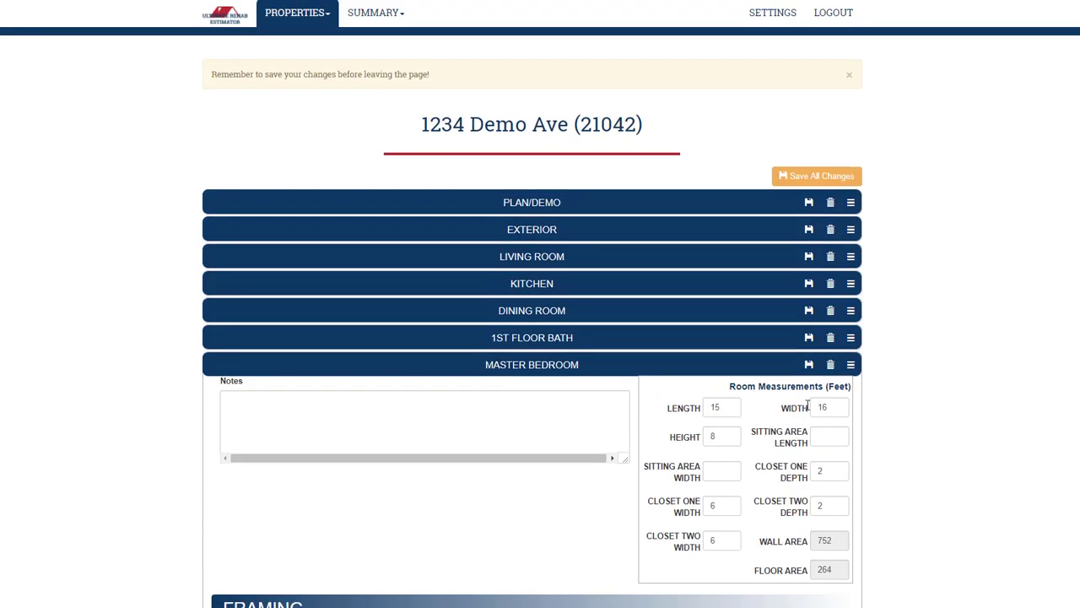
click(851, 369)
scroll(664, 413, down, 3)
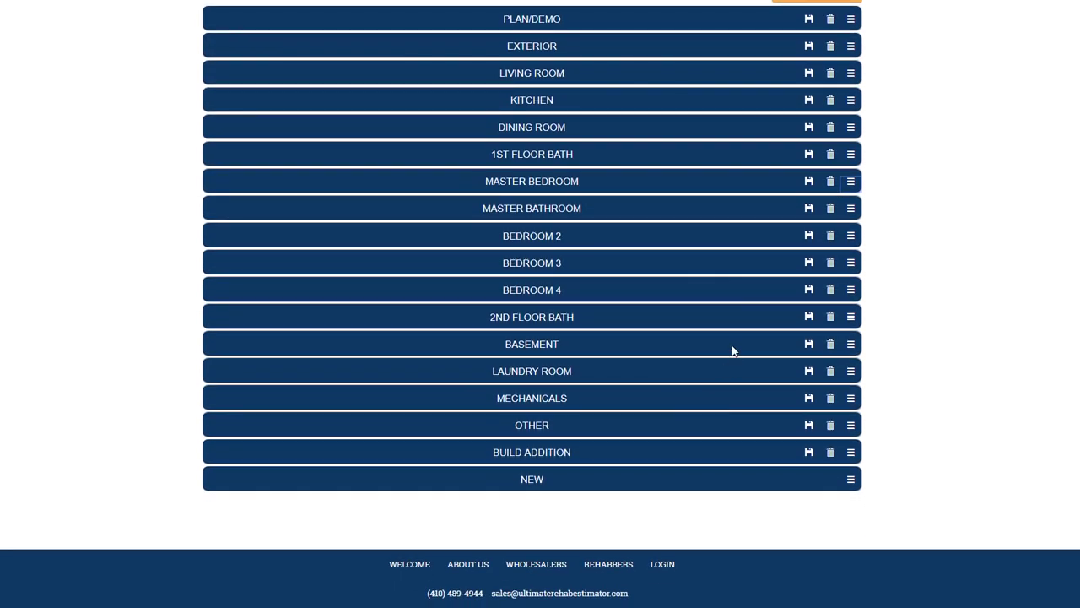
click(850, 209)
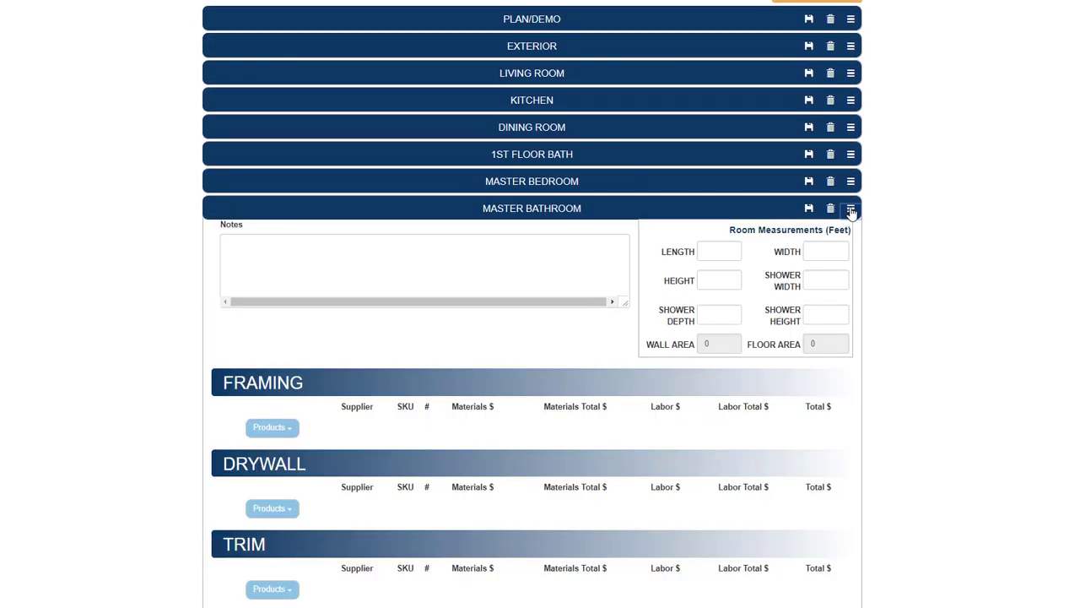
- Enter the Master Bathroom measurements: length 9, width 4, height 8, shower width 4, shower depth 3 and shower height 8 feet
click(717, 251)
key(Tab)
text(4)
key(Tab)
key(Tab)
key(Tab)
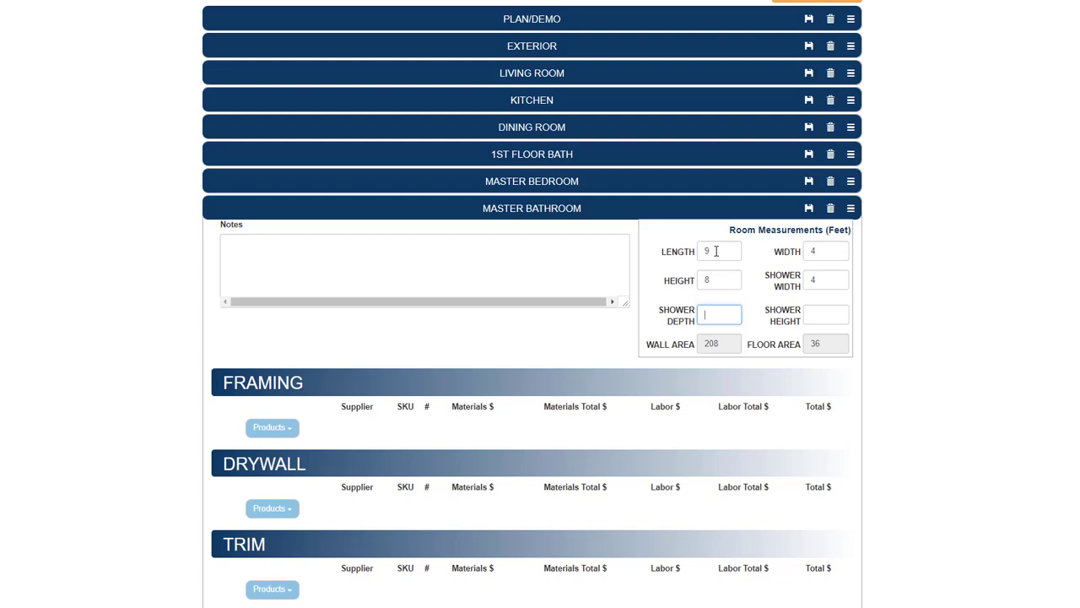
key(Tab)
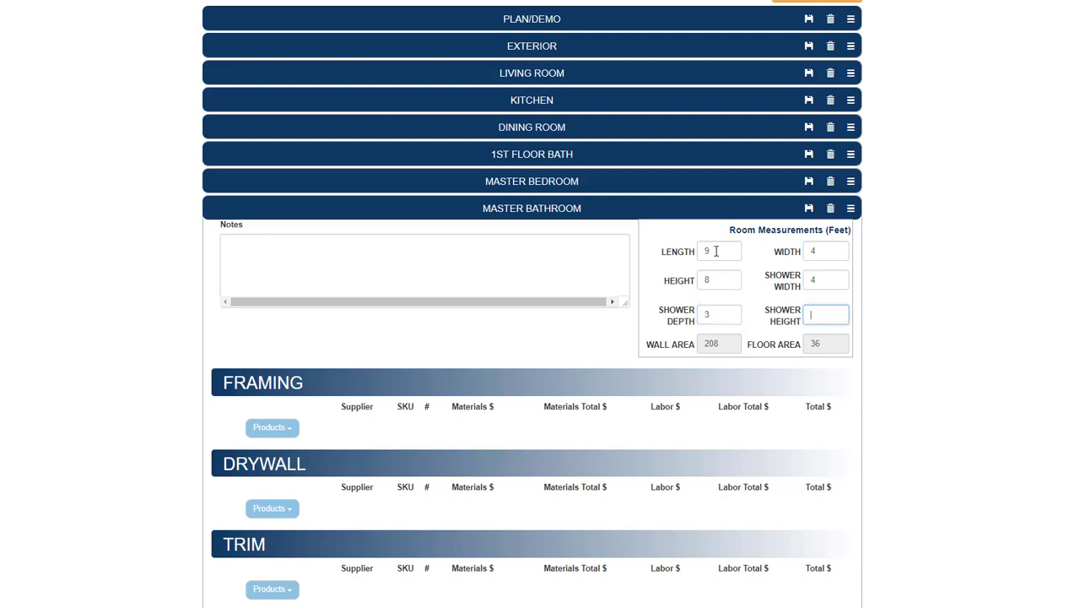
key(Tab)
- Add 2"x4"x96" Studs to the Master Bathroom's Framing list and set them to 10 linear feet
scroll(540, 333, down, 3)
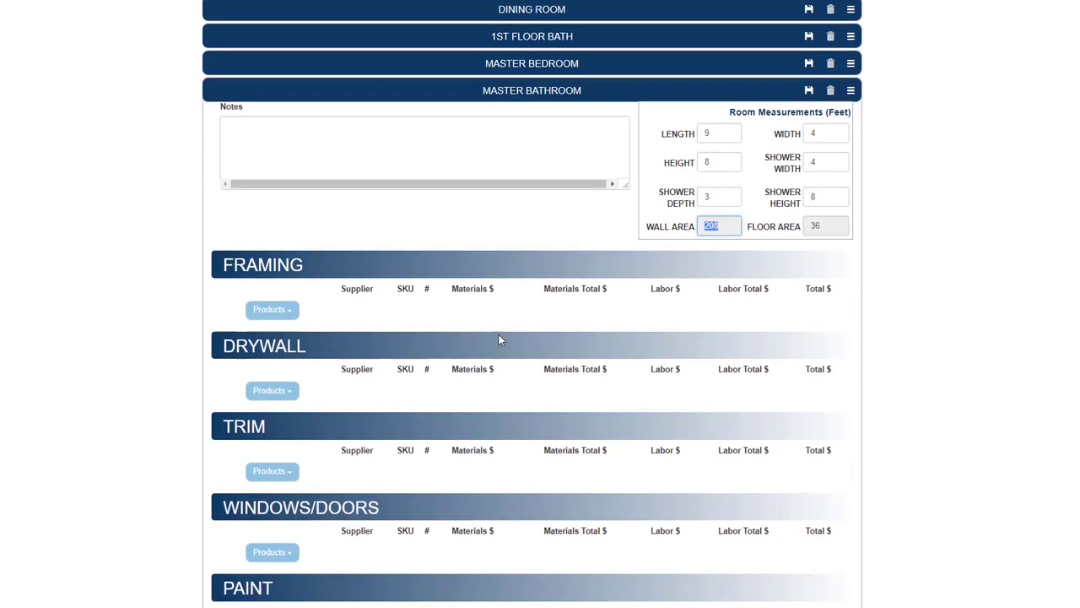
click(282, 236)
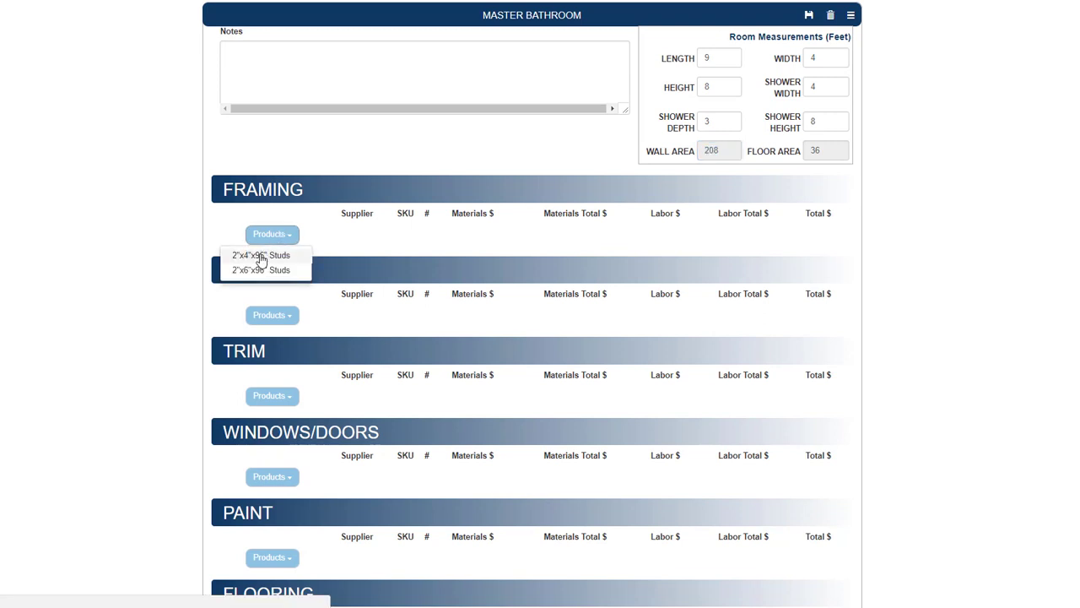
click(261, 254)
double_click(261, 243)
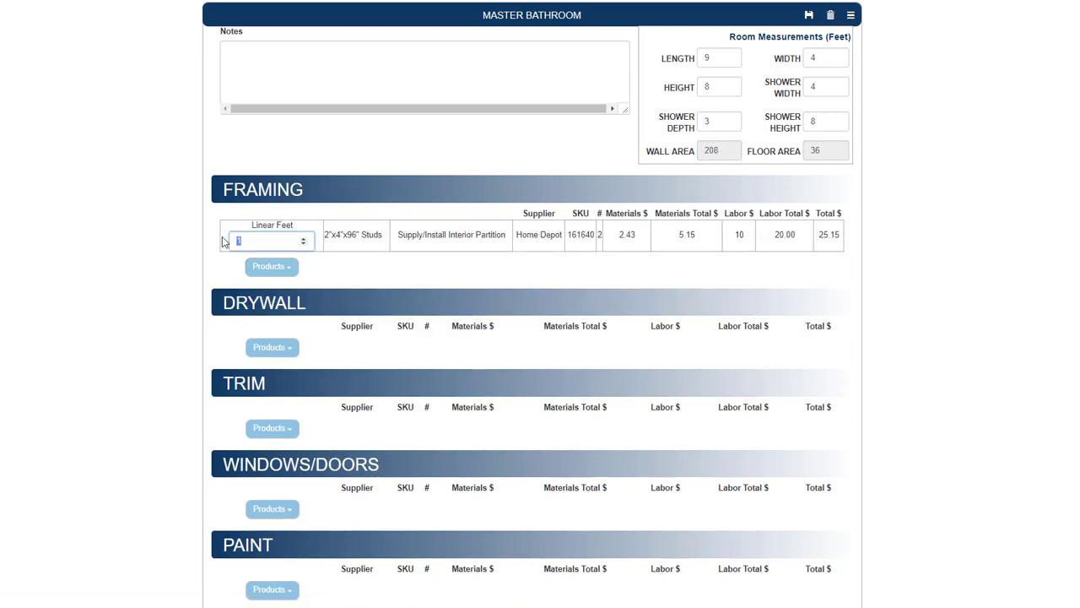
text(10)
- Add Mold Tough 1/2"x4'x8' Gypsum Board to the bathroom's Drywall list and WM 623 9/16"x3-1/4"x192" PFJ Baseboard to its Trim list
scroll(271, 253, down, 3)
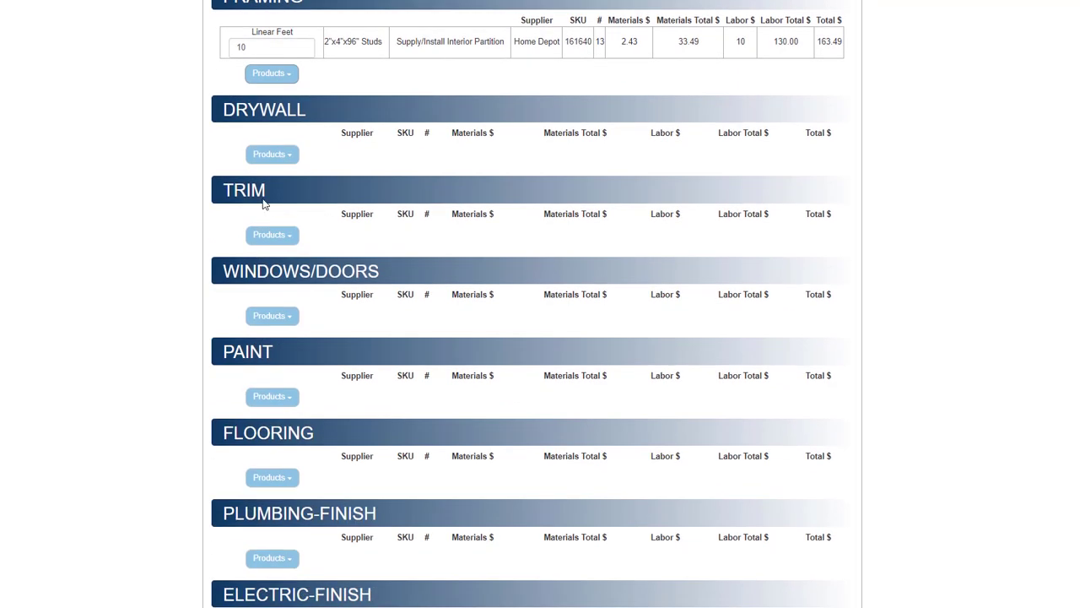
click(267, 155)
click(266, 205)
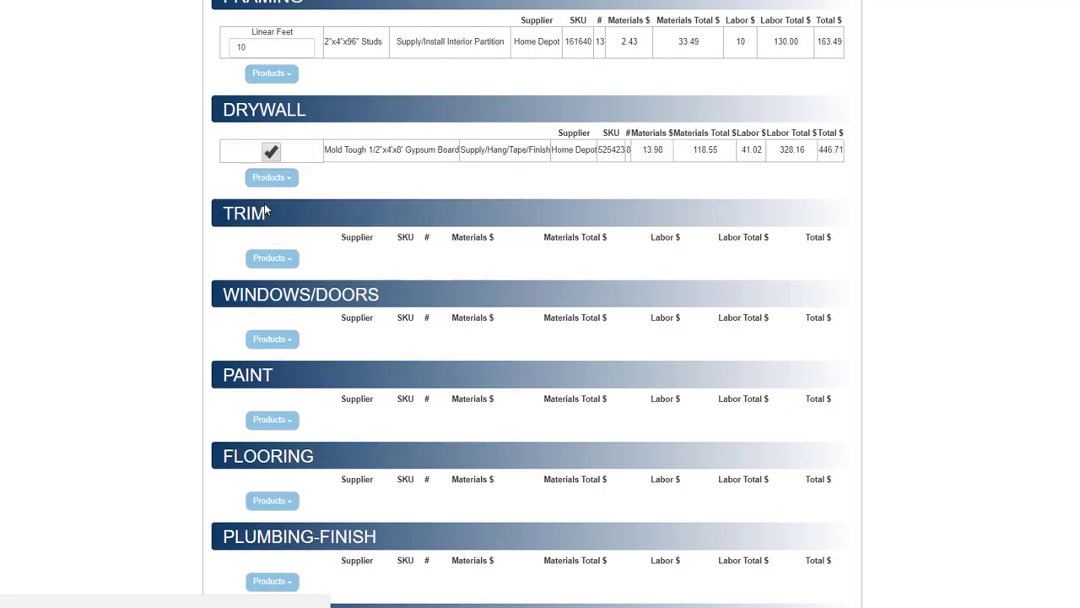
scroll(268, 211, down, 3)
click(273, 131)
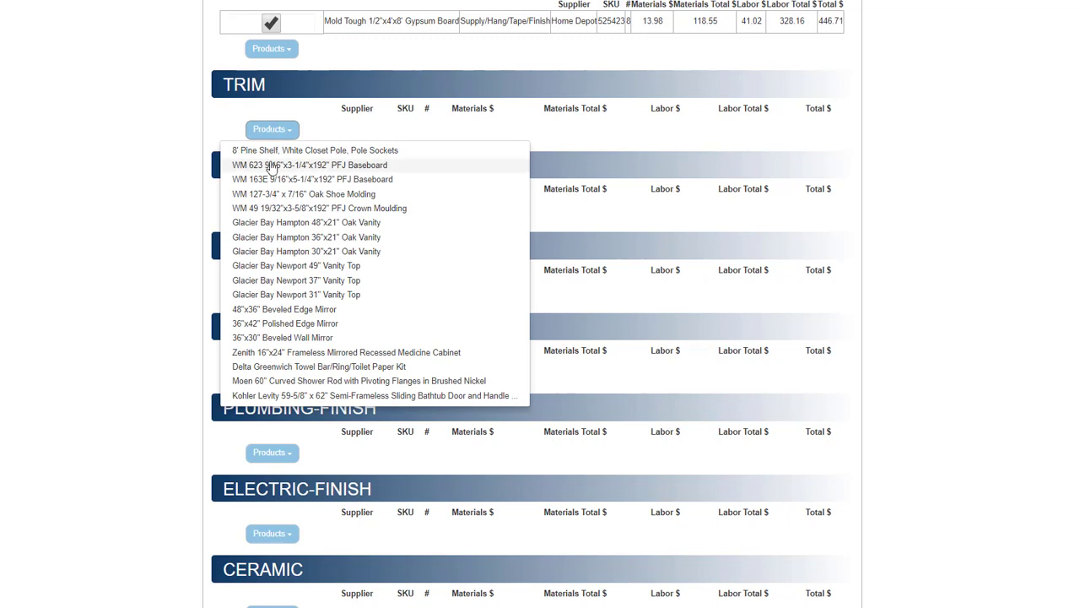
click(270, 165)
- Add the Glacier Bay Hampton 48"x21" Oak Vanity, Glacier Bay Newport 49" Vanity Top and 48"x36" Beveled Edge Mirror to the bathroom's Trim list
click(271, 159)
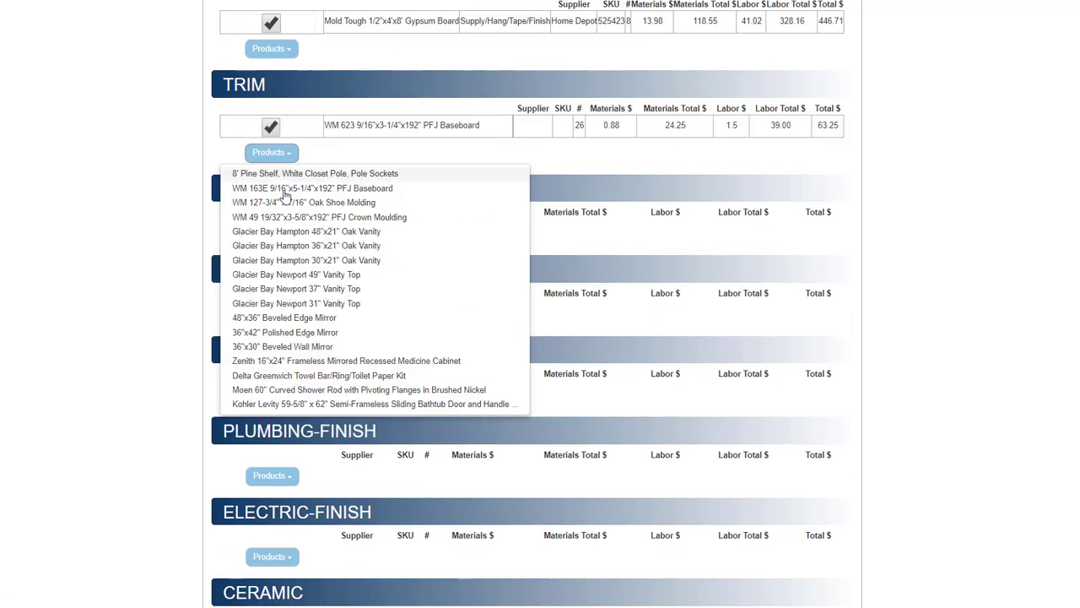
click(286, 233)
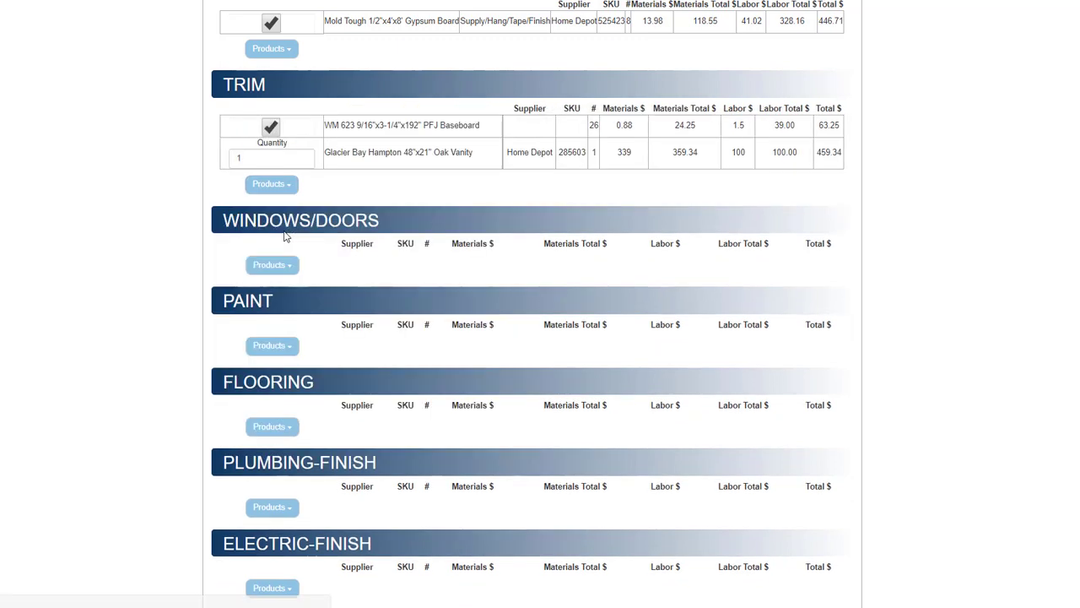
click(276, 185)
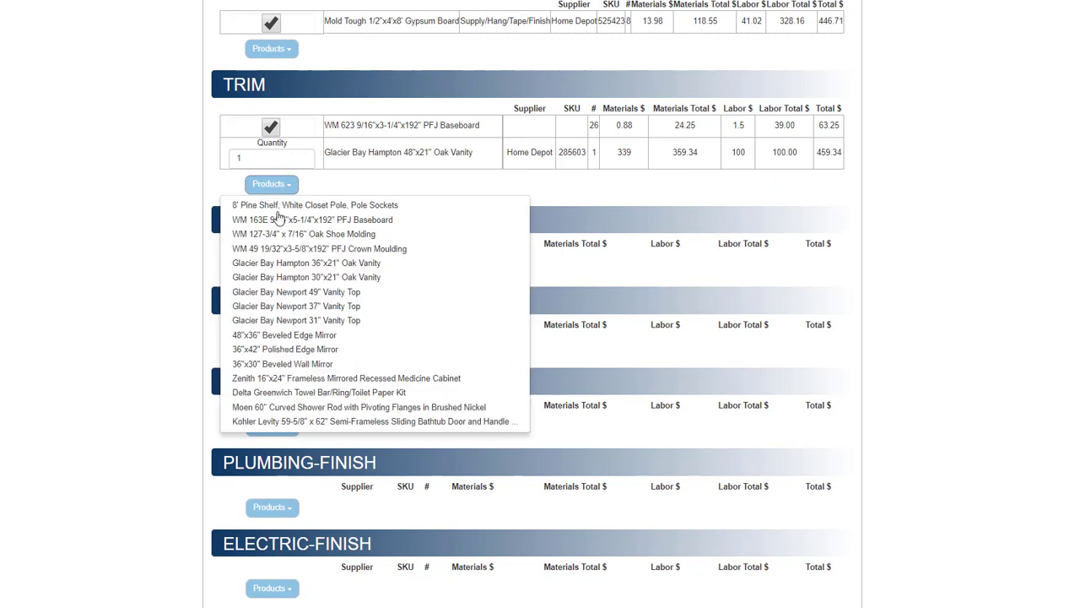
click(279, 291)
click(273, 221)
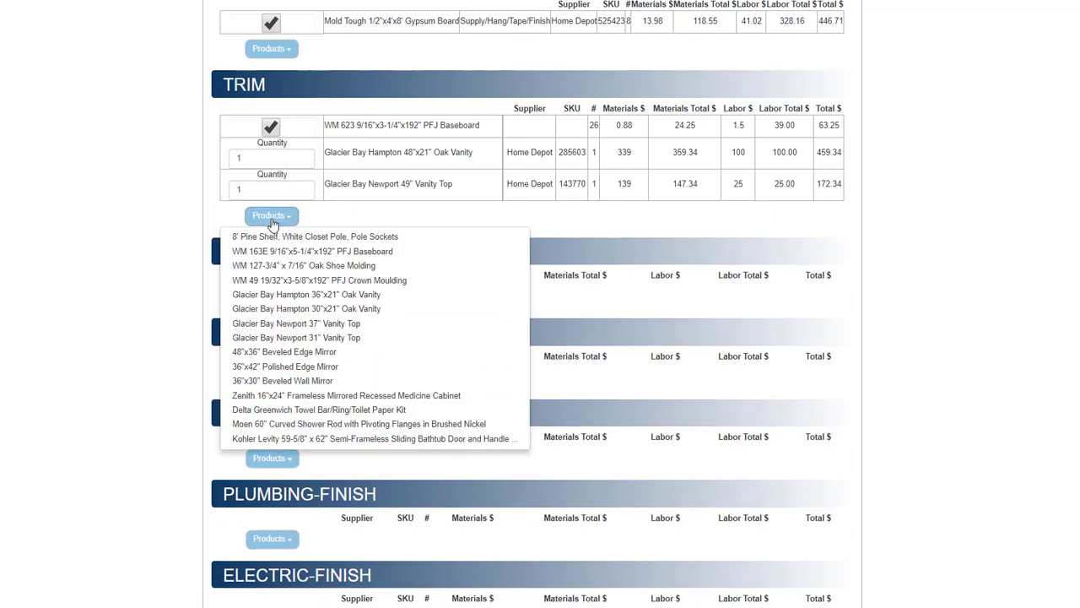
click(280, 353)
- Add the Delta Greenwich Towel Bar/Ring/Toilet Paper Kit and Kohler Levity 59-5/8" x 62" Semi-Frameless Sliding Bathtub Door to the bathroom's Trim list
click(266, 249)
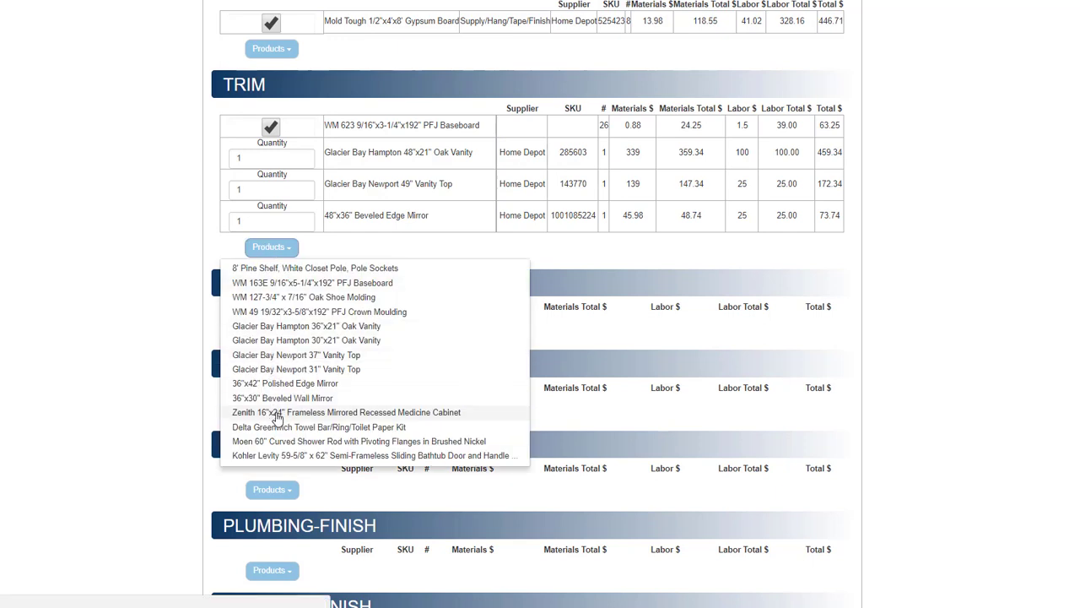
click(274, 426)
click(269, 283)
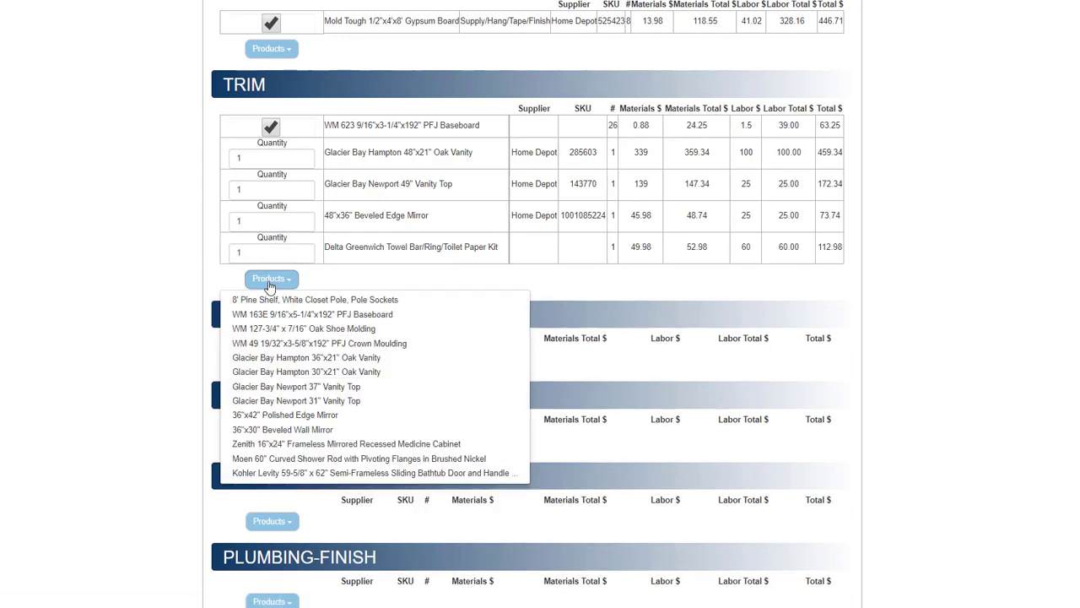
click(268, 474)
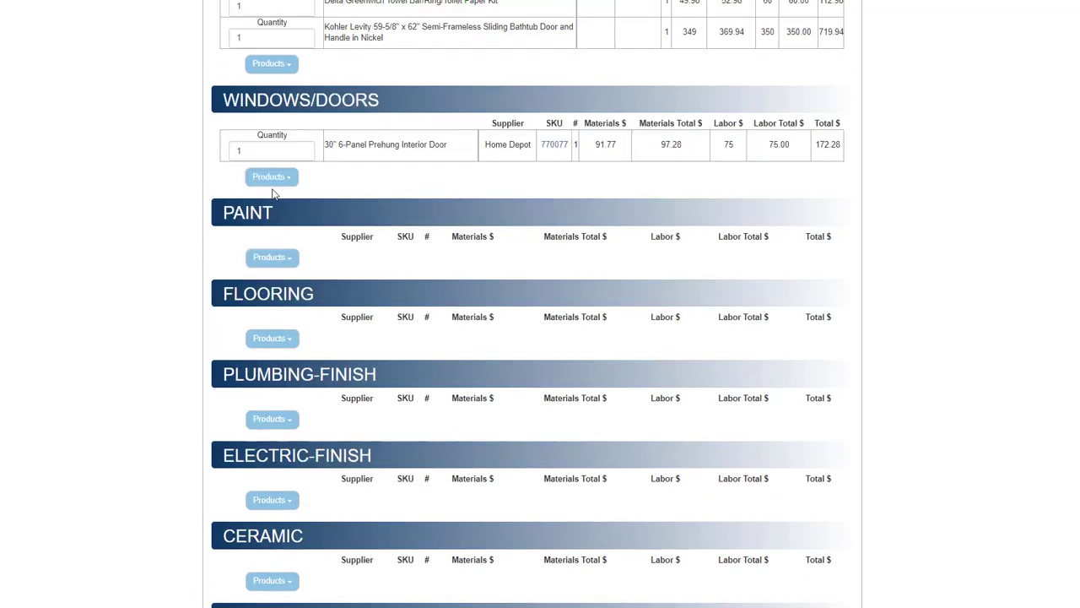
- Add a Defiant Hartford Satin Nickel Privacy Knob and Average Size Vinyl Windows to the Master Bathroom's Windows/Doors list
click(270, 177)
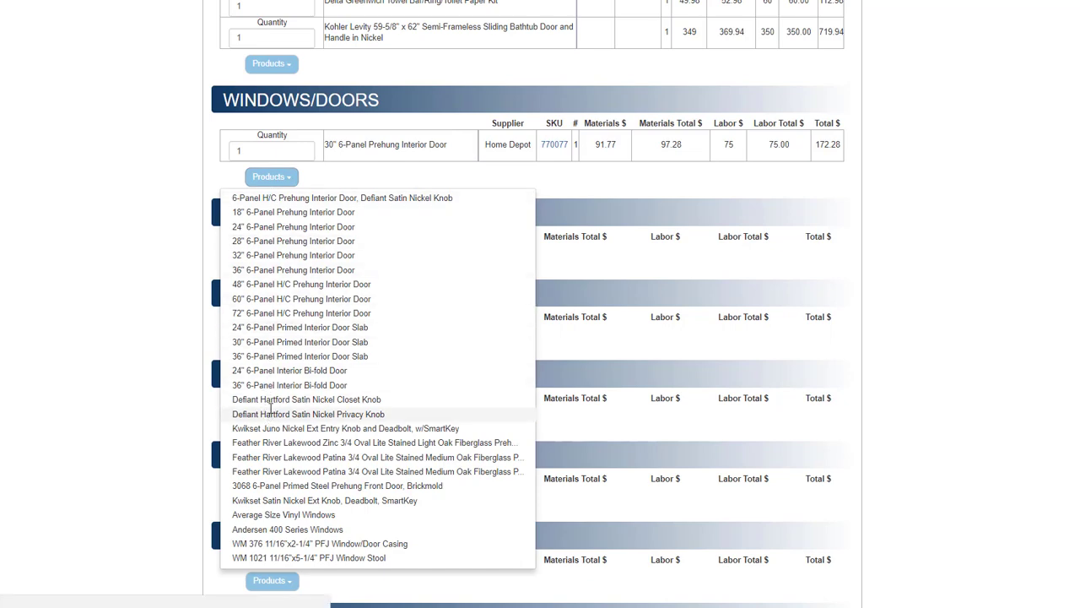
click(268, 414)
click(270, 208)
click(283, 531)
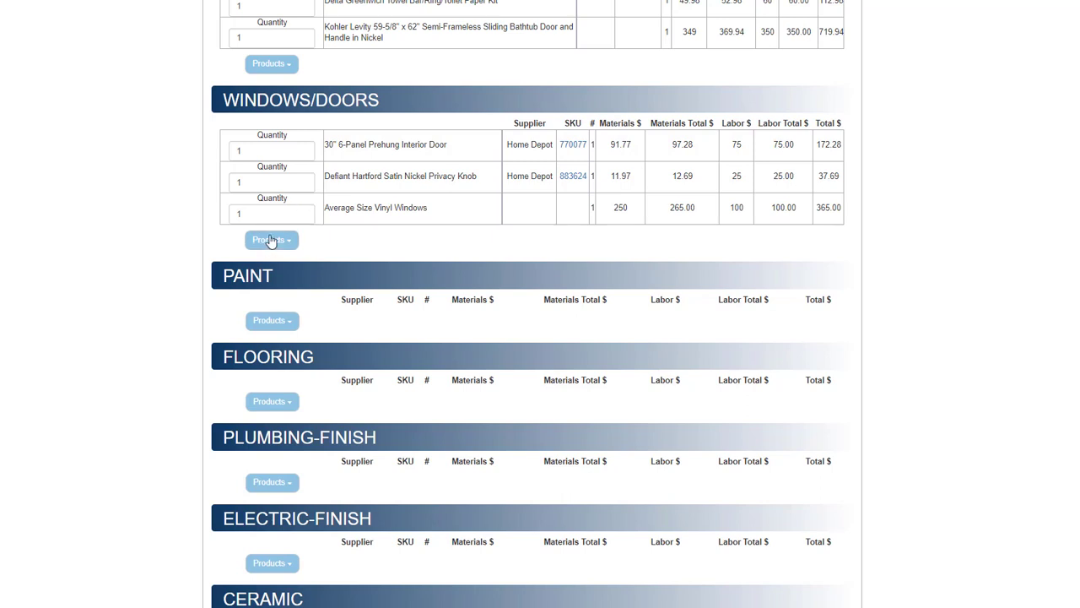
- Add Sherwin Williams ProMar 200 Eggshell, One Color, White Semi-Gloss On Trim and one coat Primer to the Master Bathroom's Paint list
scroll(270, 240, down, 2)
click(272, 128)
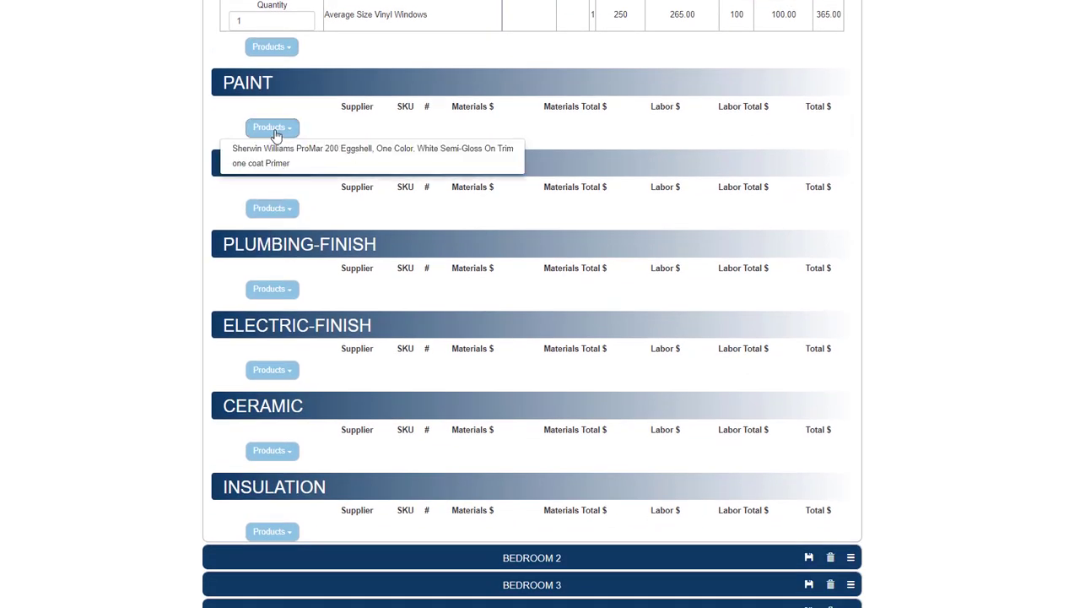
click(275, 152)
click(271, 161)
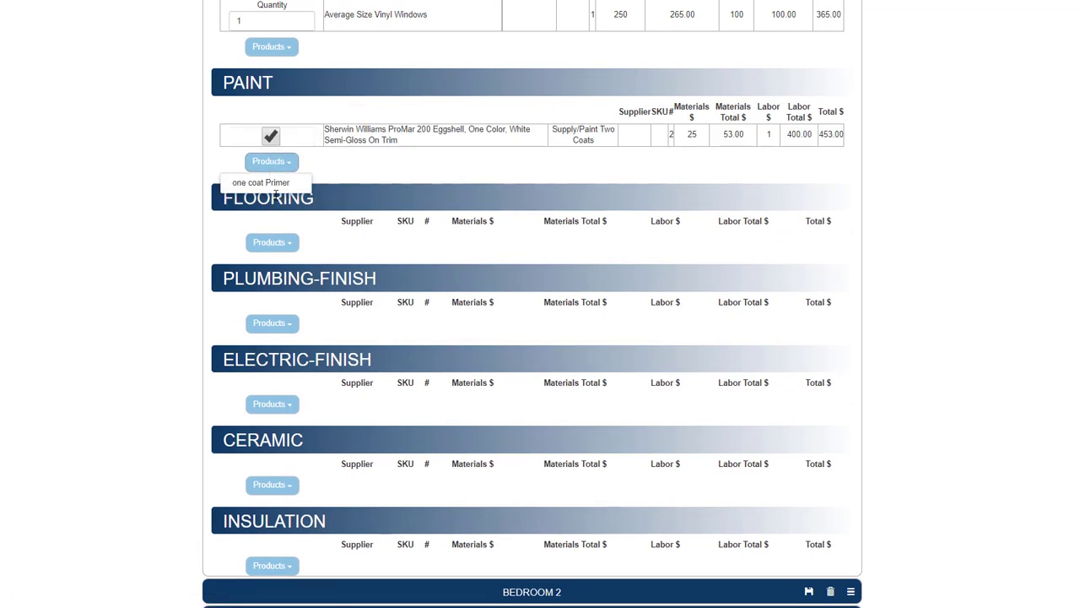
click(262, 182)
- Add 1/2" Durrock Underlayment and Santa Barbara Pacific Sand 12"x12" Ceramic Floor Tile to the Master Bathroom's Flooring list
click(265, 241)
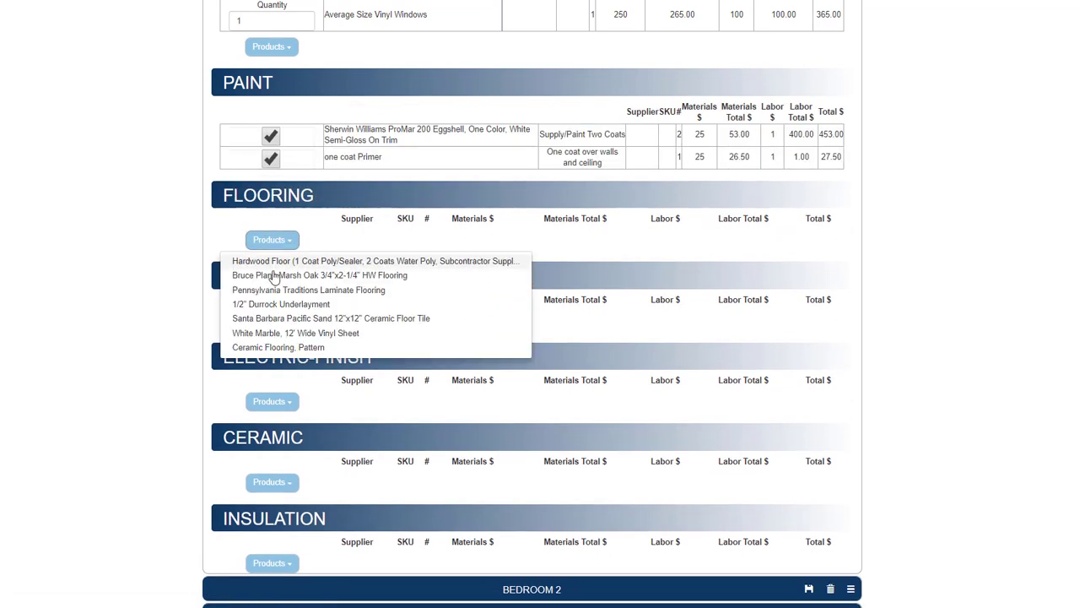
click(265, 305)
click(270, 264)
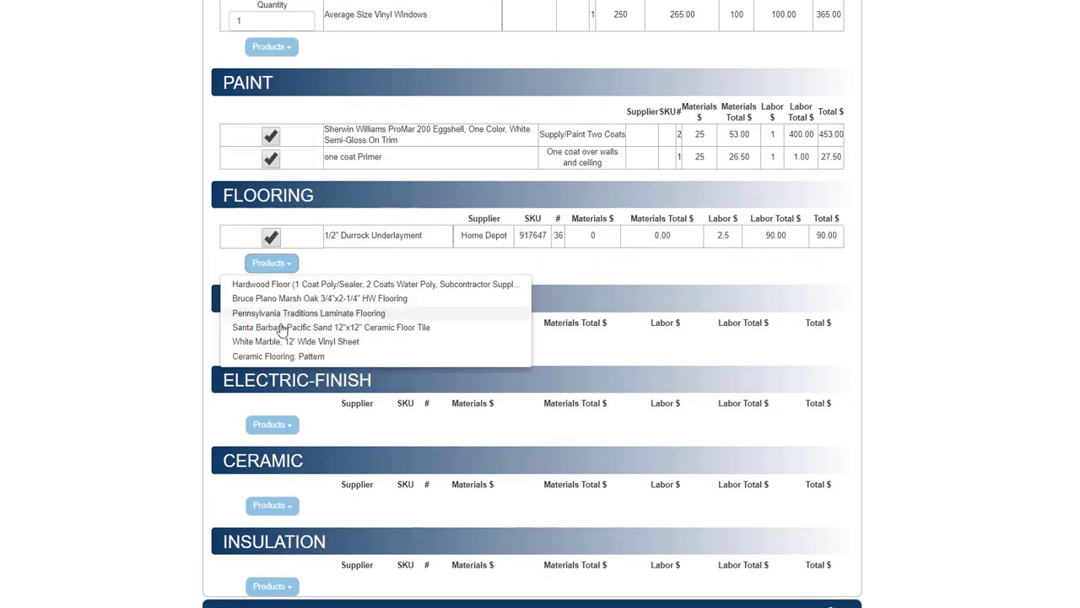
click(290, 328)
- Add the Moen Banbury Brushed Nickel 4" Lavatory Faucet, Moen Banbury Brushed Nickel Showerhead and Kohler Wellworth Classic round toilet to the bathroom's Plumbing-Finish list
scroll(289, 330, down, 2)
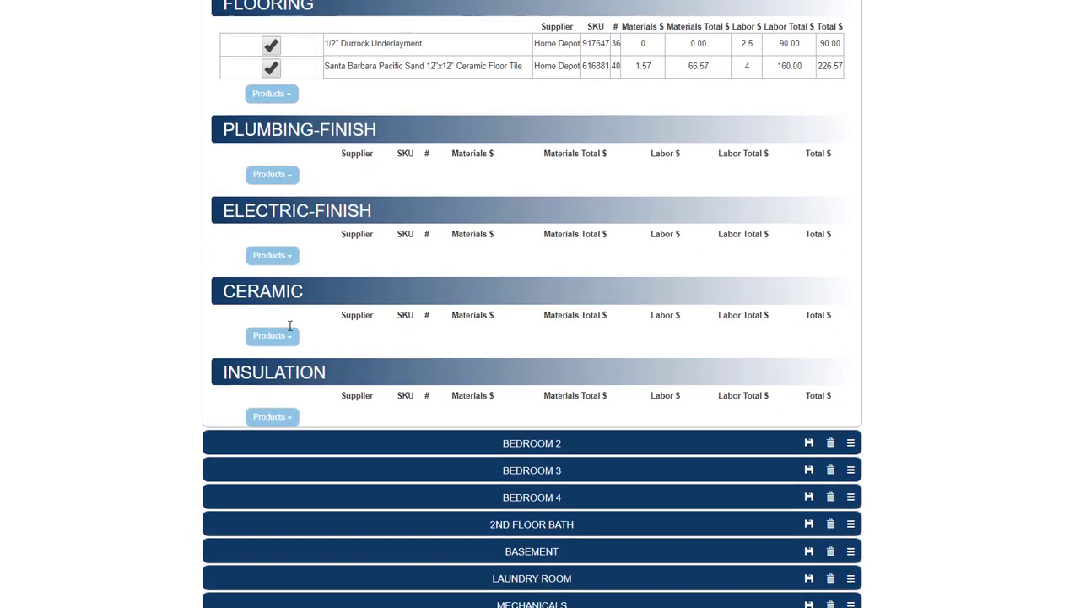
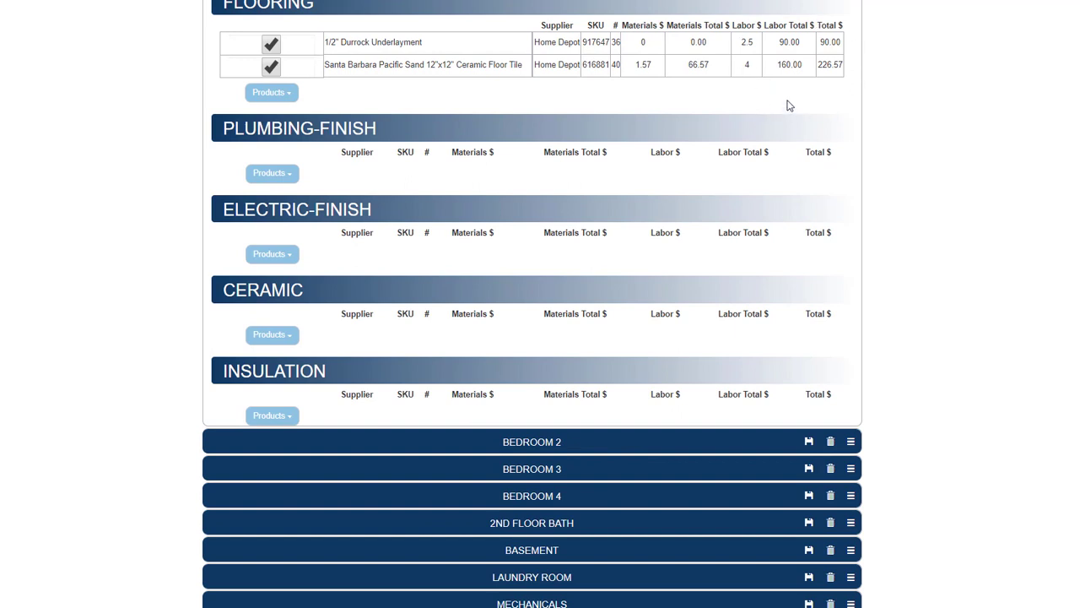
click(270, 174)
click(272, 208)
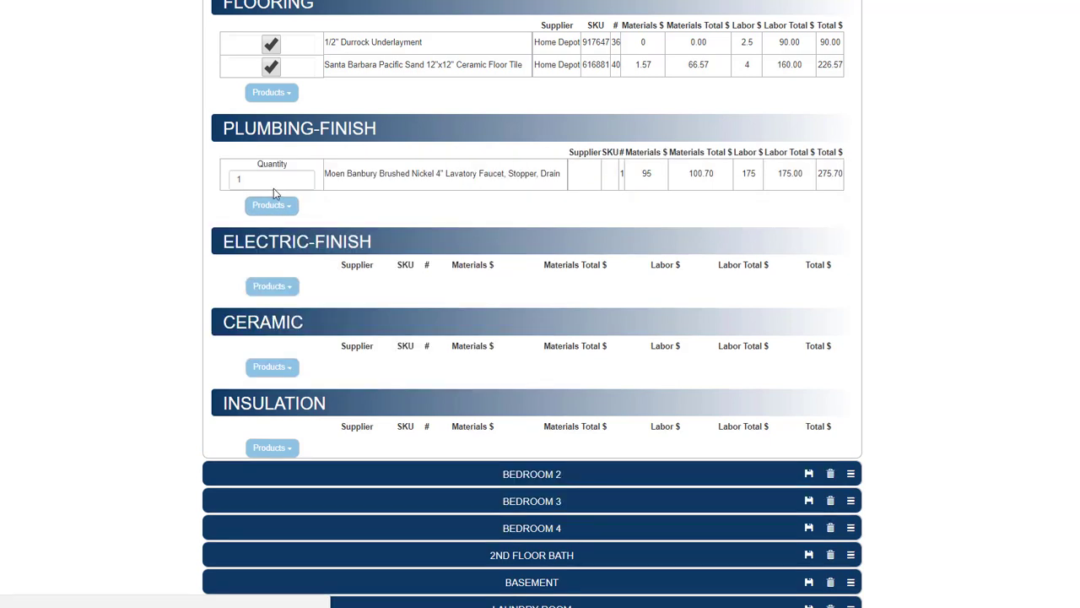
click(268, 208)
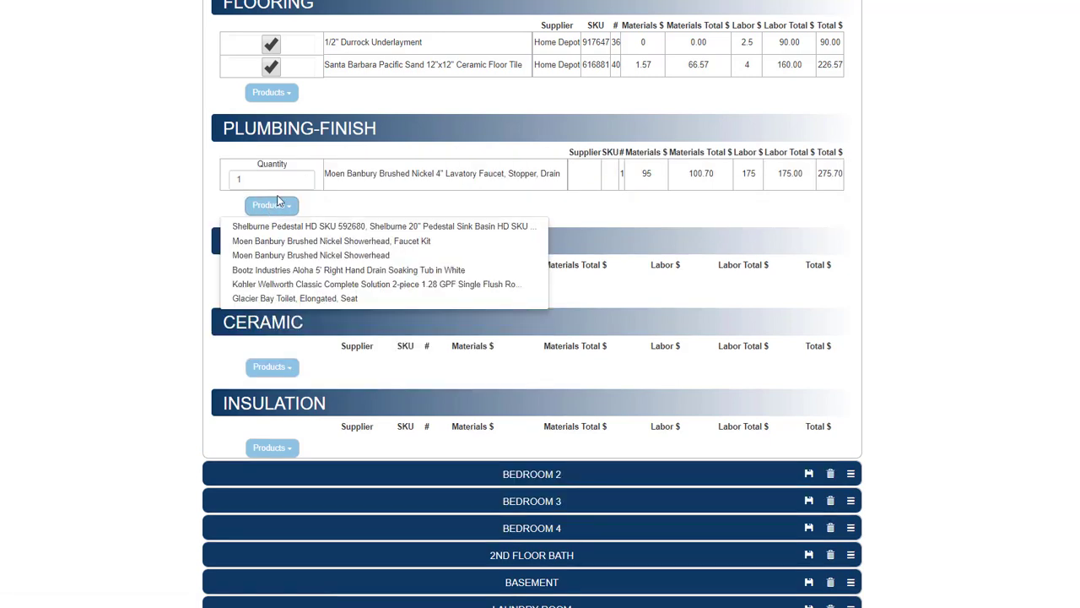
click(280, 256)
click(270, 237)
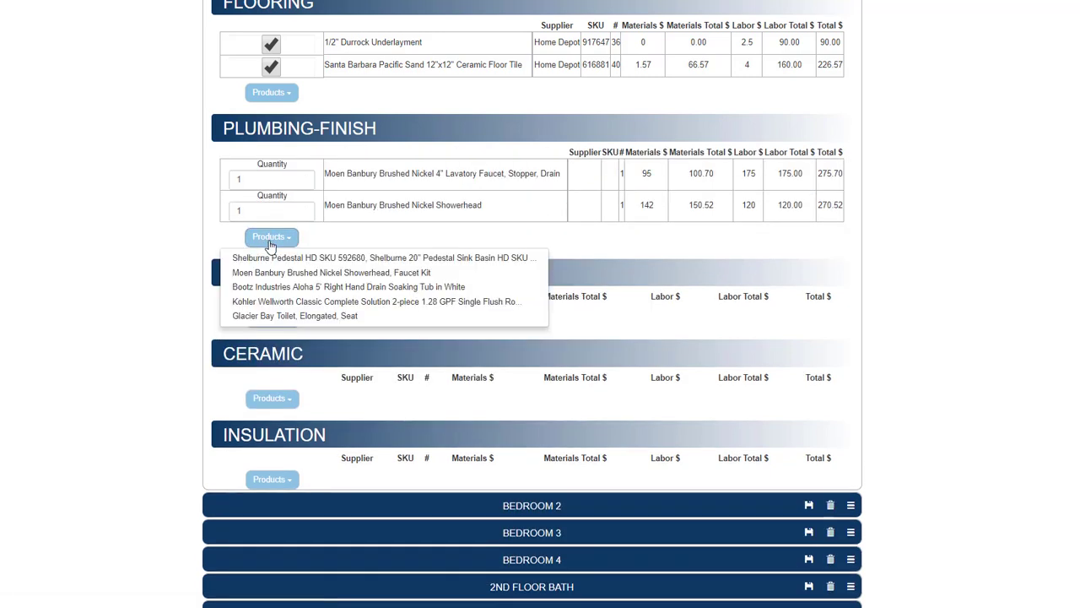
click(283, 301)
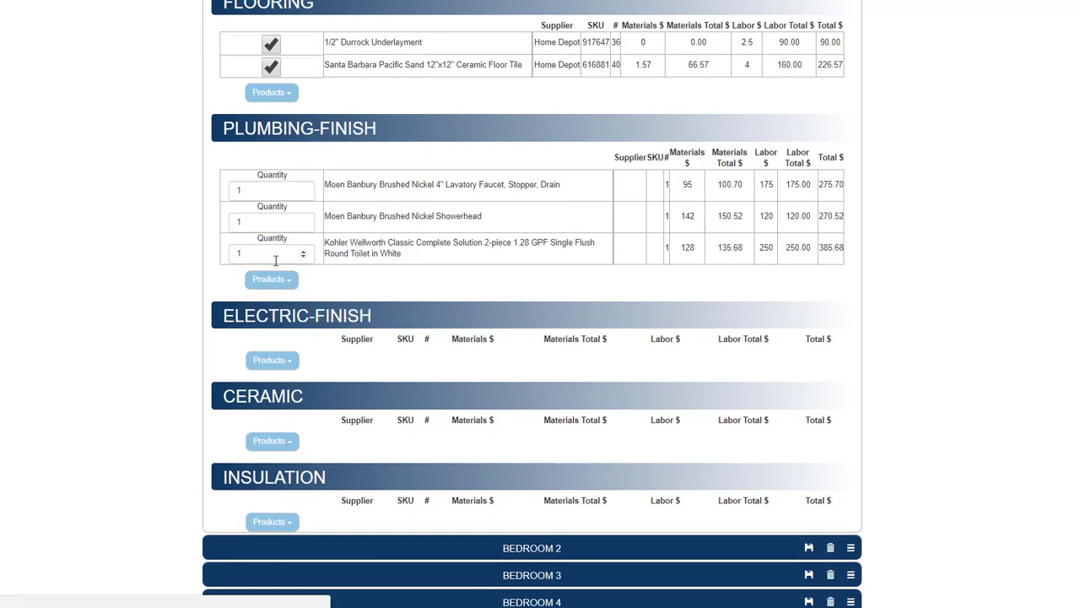
- Add the Custom Mud Pan, 14"x14" Recessed Shower Shelf and 6"x14" Recessed Shower Shelf to the Master Bathroom's Ceramic list
click(271, 281)
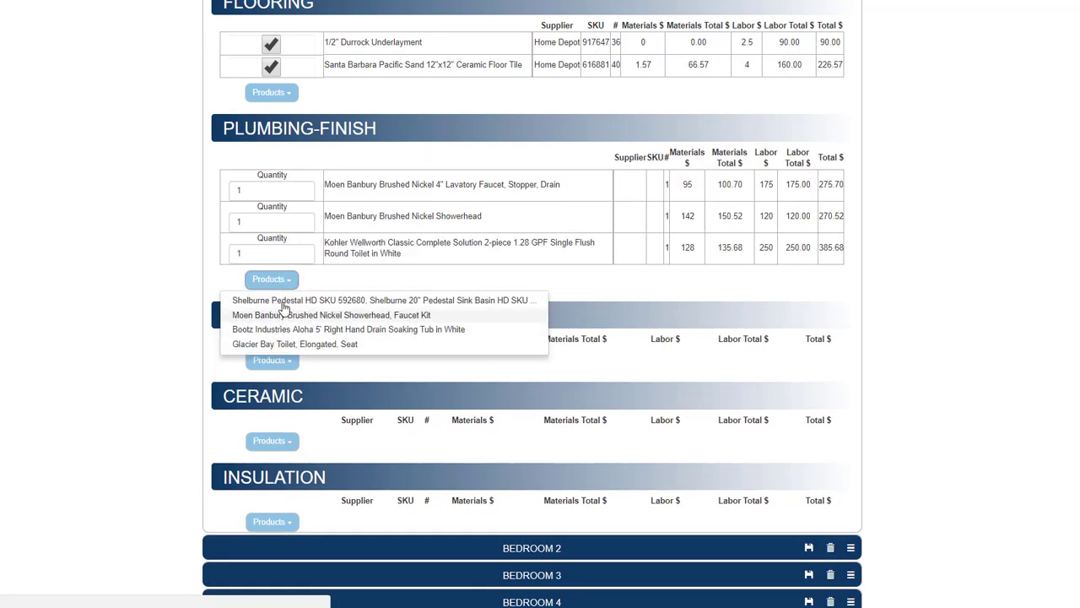
click(278, 282)
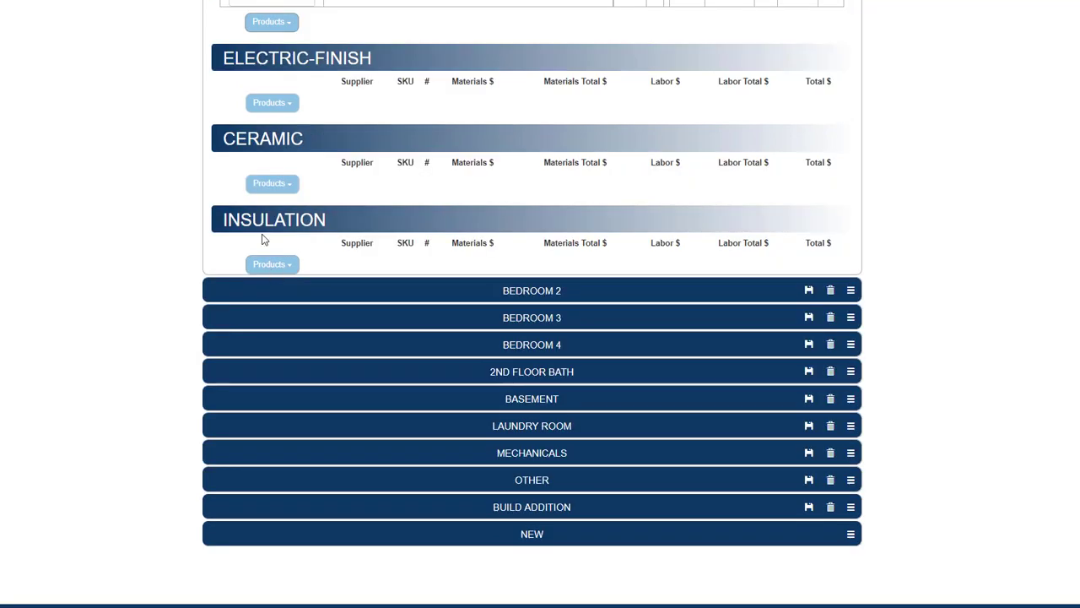
scroll(266, 236, down, 3)
click(263, 185)
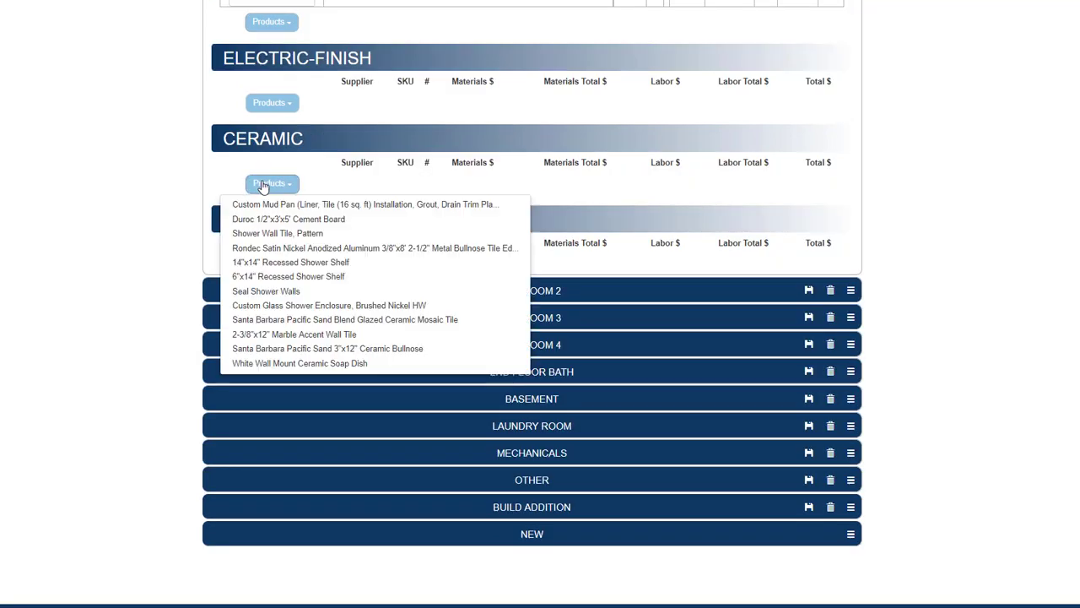
click(274, 207)
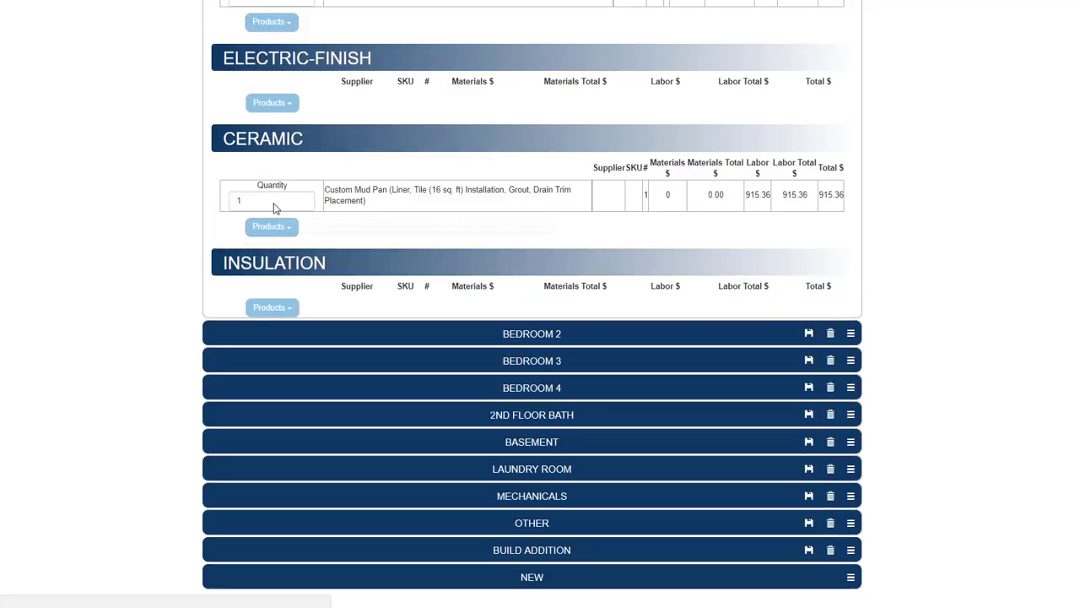
click(270, 227)
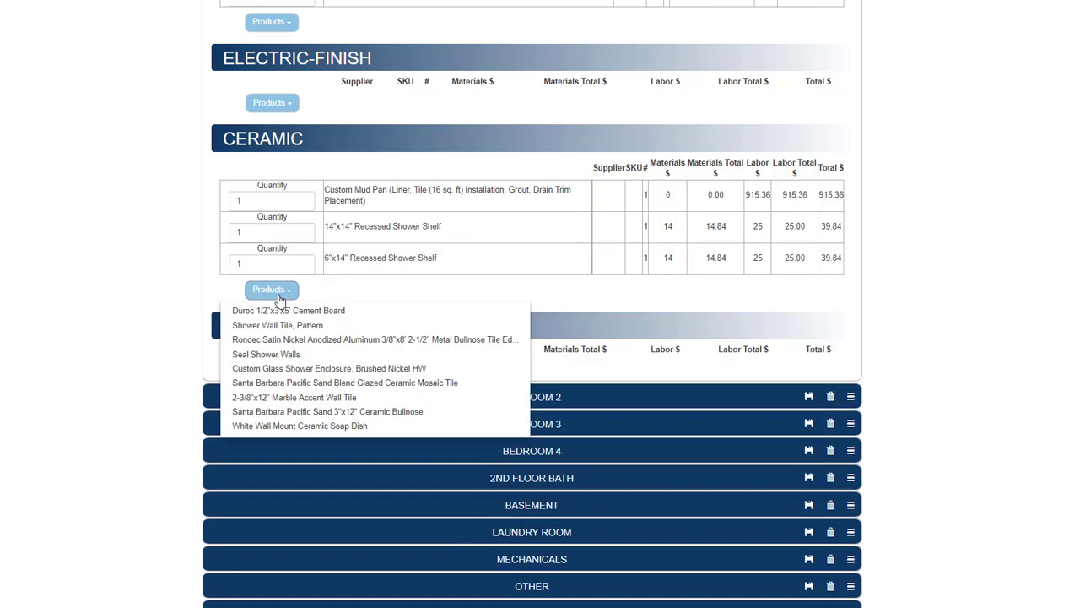
- Add Santa Barbara Pacific Sand Blend Glazed Ceramic Mosaic Tile, 2-3/8"x12" Marble Accent Wall Tile and Santa Barbara 3"x12" Ceramic Bullnose to the Master Bathroom's Ceramic list
click(266, 384)
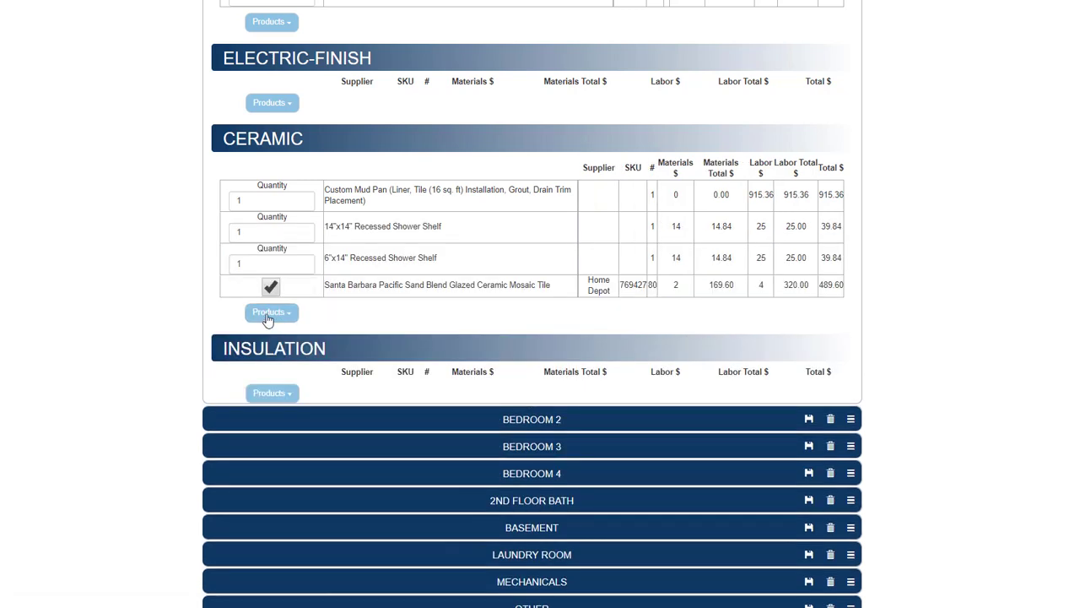
click(268, 315)
click(278, 405)
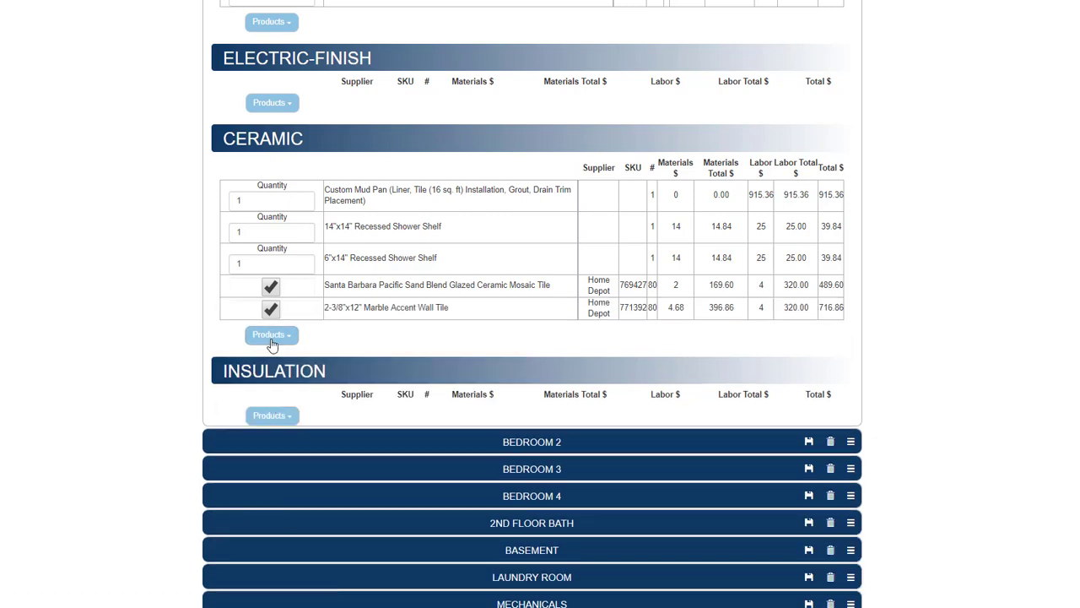
click(271, 338)
click(283, 426)
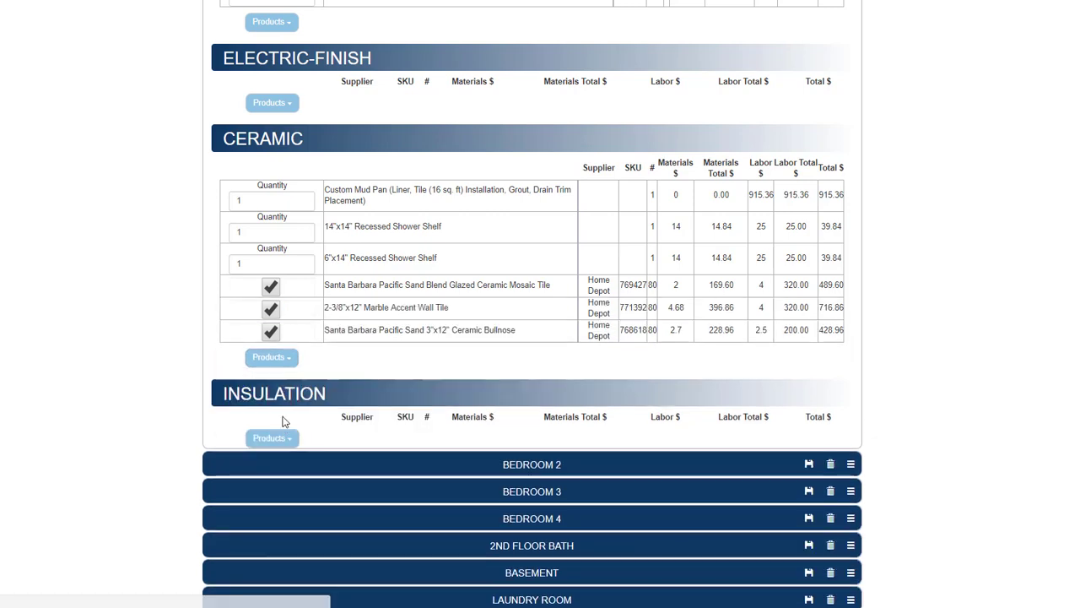
- Add the Hampton Bay 3-Light Brushed Nickel Vanity Light and 6" Aluminum Recessed IC housing to the Master Bathroom's Electric-Finish list
click(272, 103)
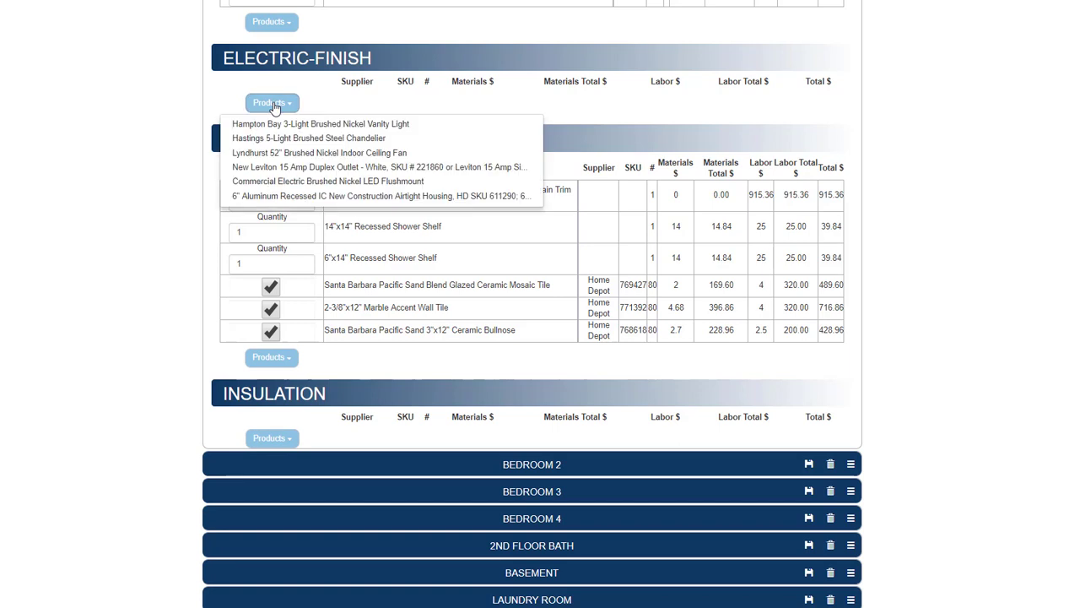
click(295, 124)
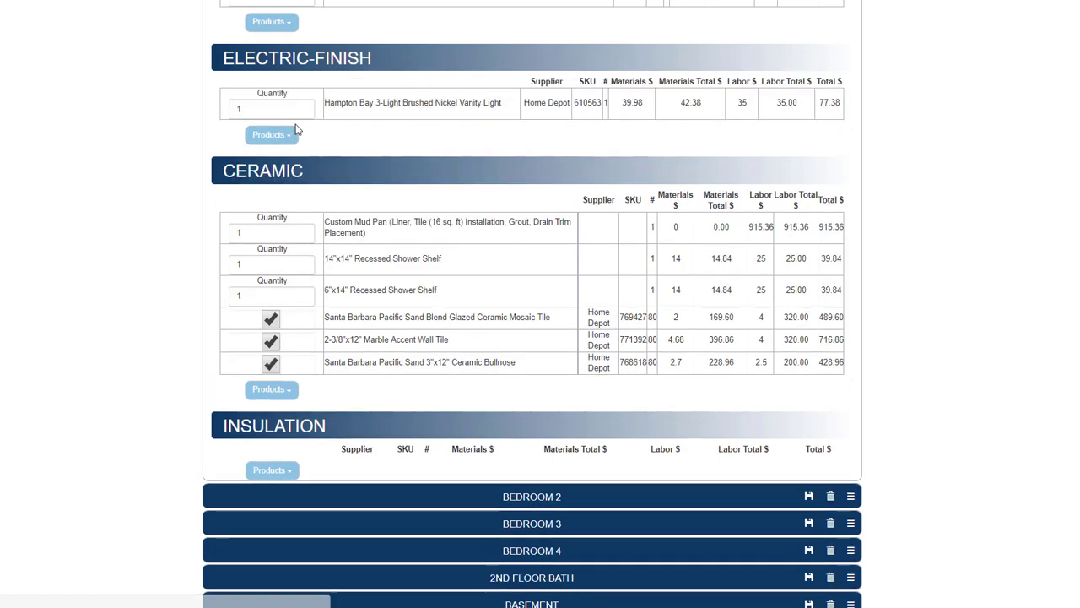
click(267, 138)
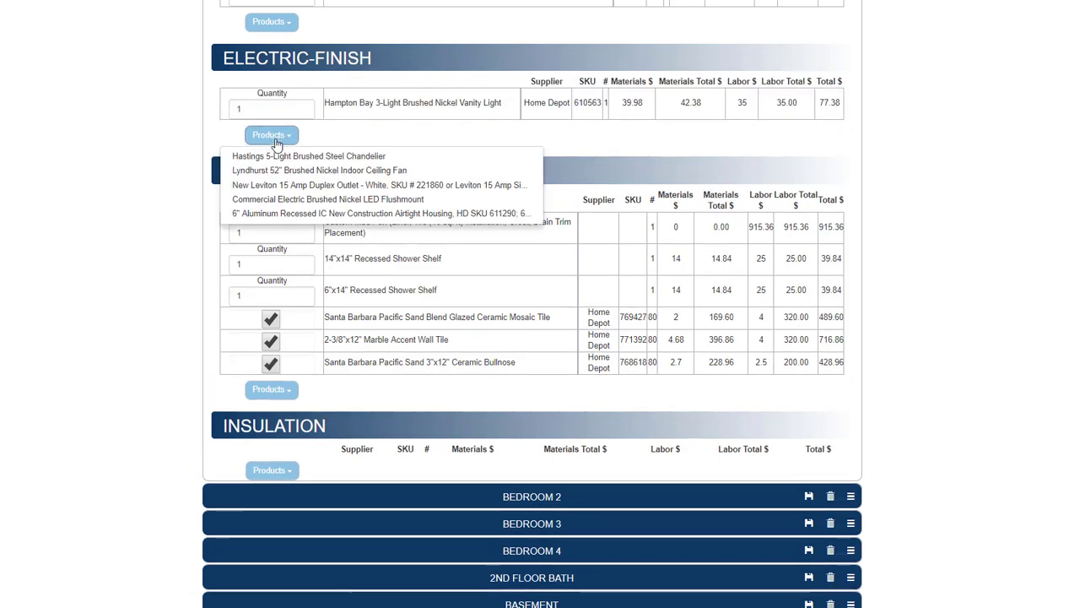
click(282, 213)
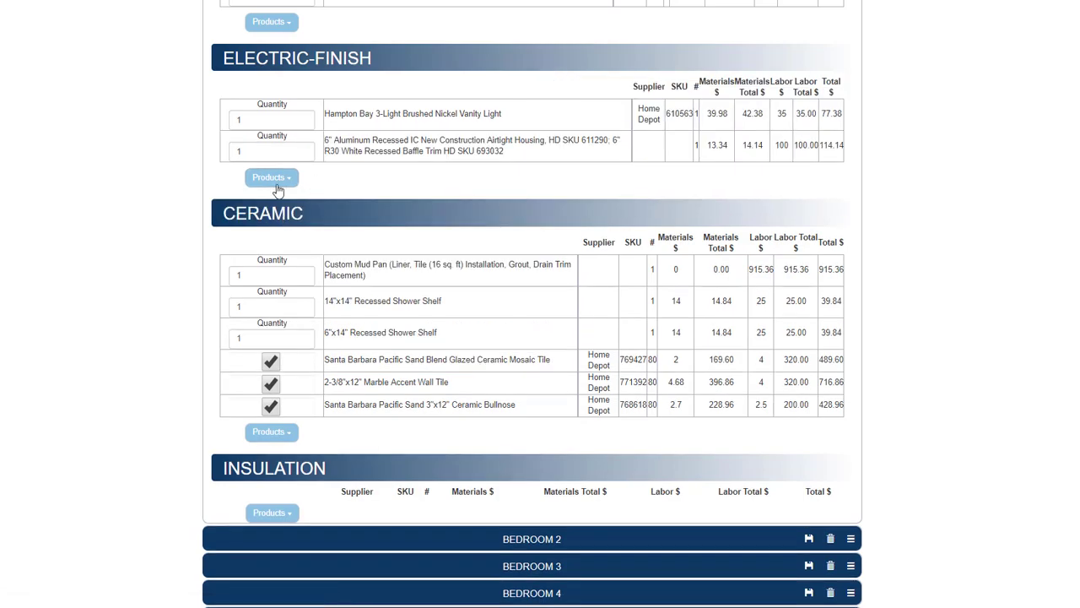
- Collapse the Master Bathroom section and delete the Bedroom 4 and 2nd Floor Bath rooms from the estimate
scroll(278, 188, down, 3)
scroll(369, 245, up, 20)
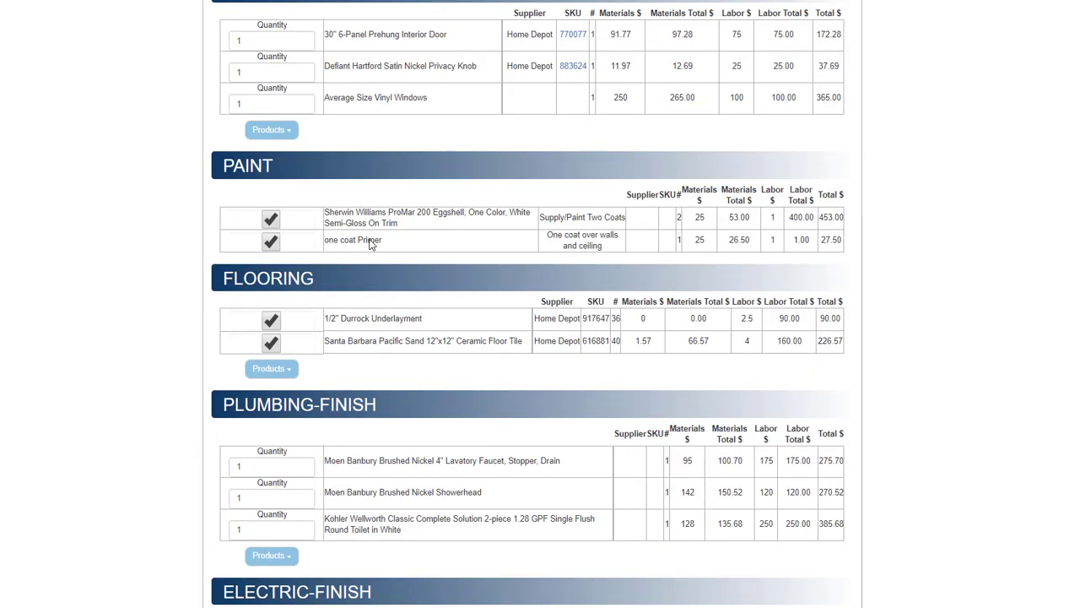
scroll(369, 245, up, 2)
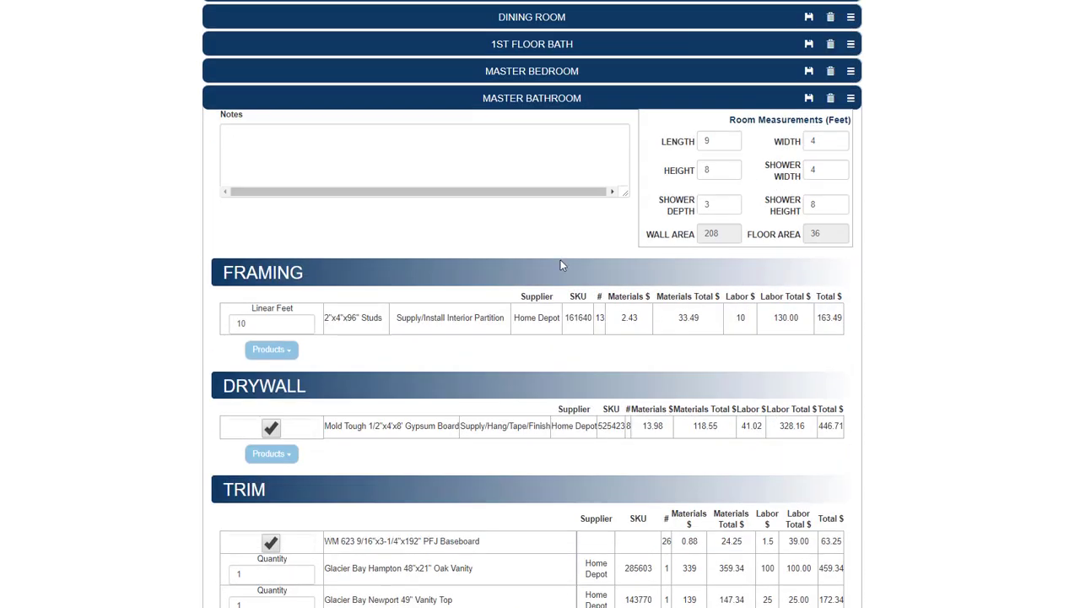
click(851, 99)
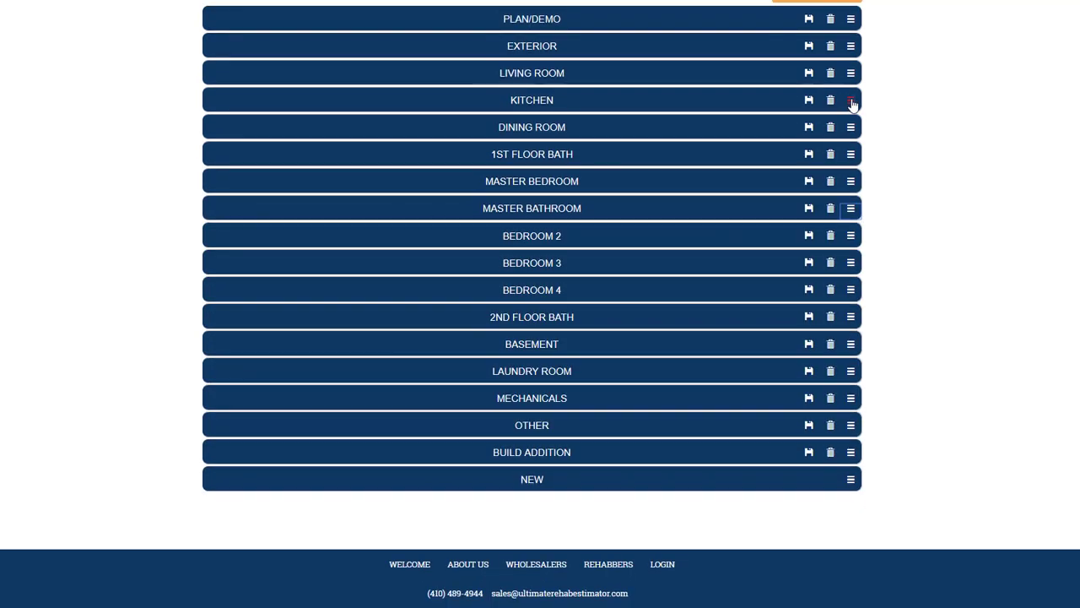
click(830, 290)
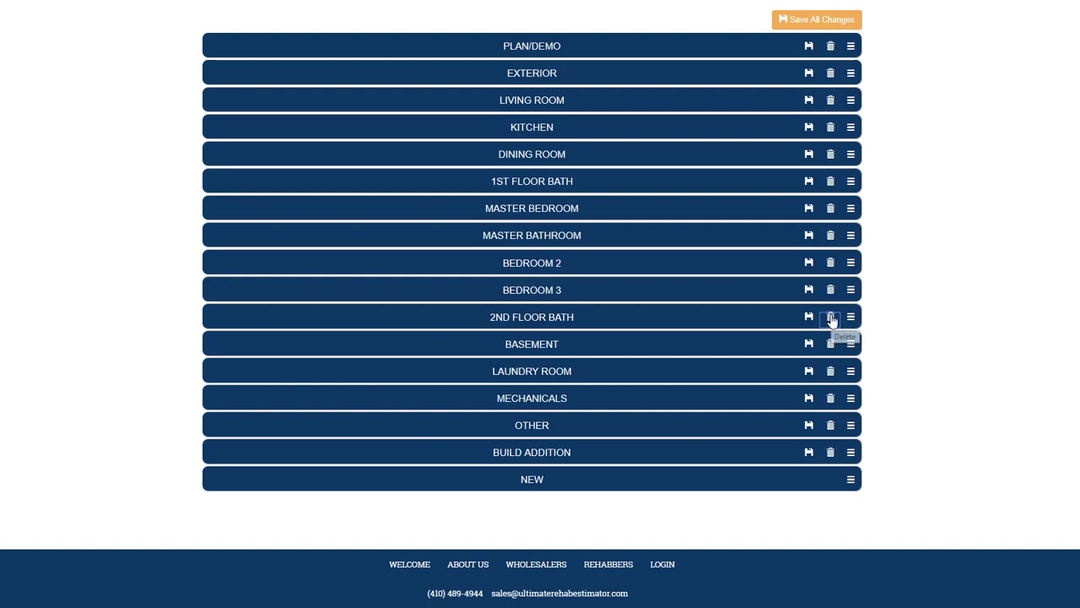
click(831, 319)
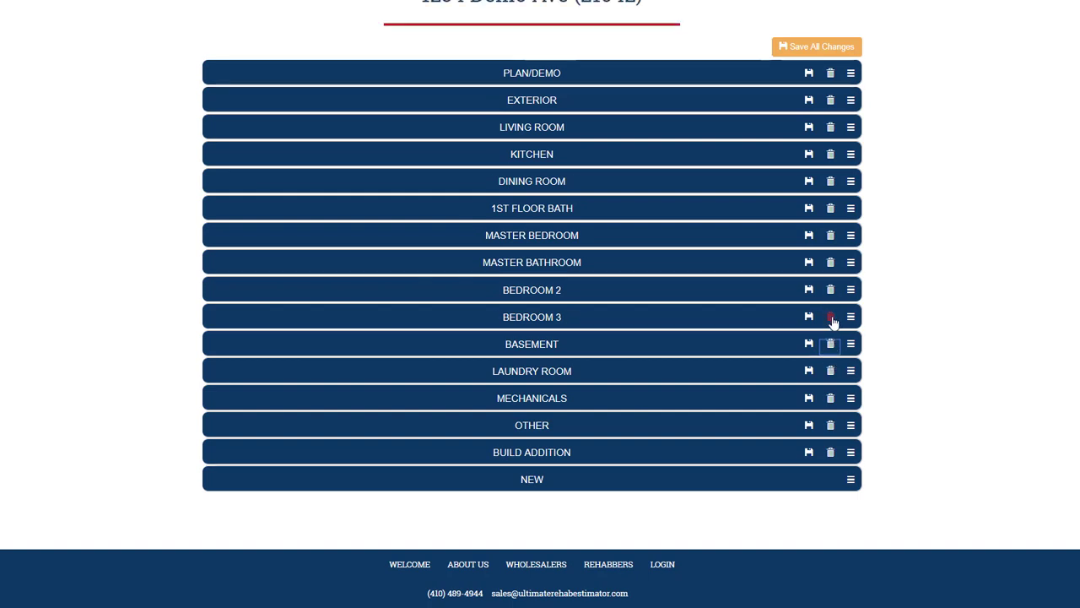
- Enter the Basement measurements: great room length 20 and width 25, laundry room length 7 and width 5, height 7.9 feet
click(851, 345)
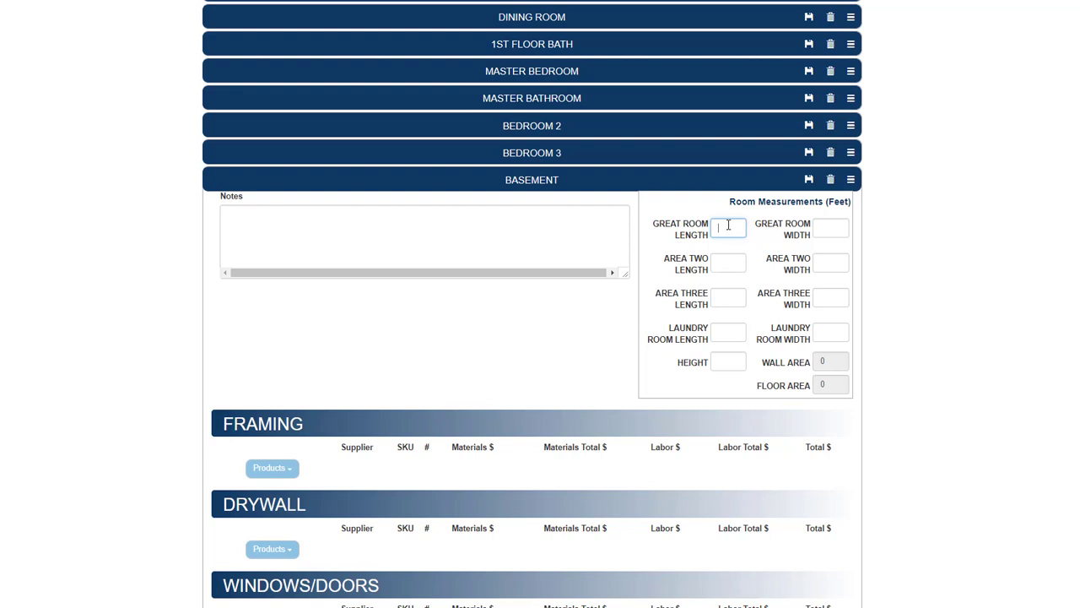
key(Tab)
text(25)
key(Tab)
key(Tab)
key(Tab)
key(Tab)
key(Tab)
text(5)
key(Tab)
text(7.9)
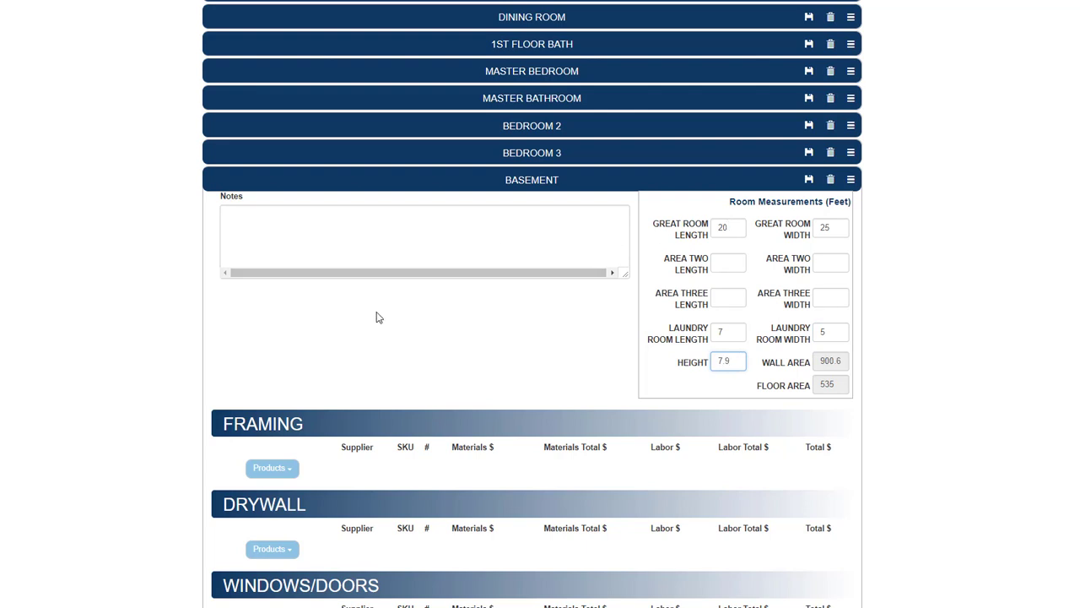
- Add 2"x4"x96" Studs to the Basement's Framing list and set them to 90 linear feet
scroll(355, 320, down, 2)
scroll(352, 206, down, 3)
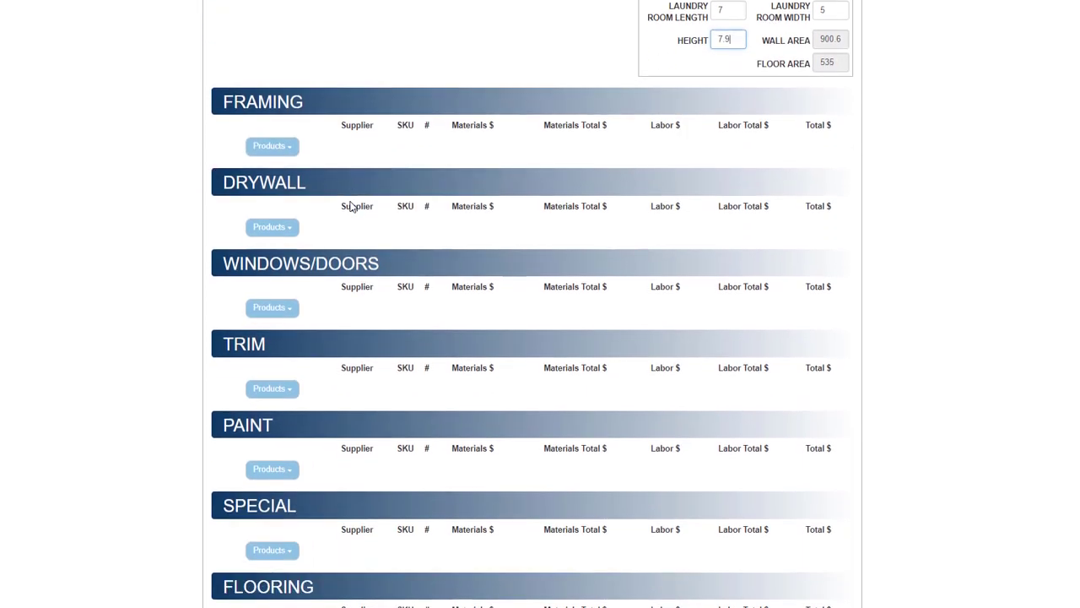
click(272, 149)
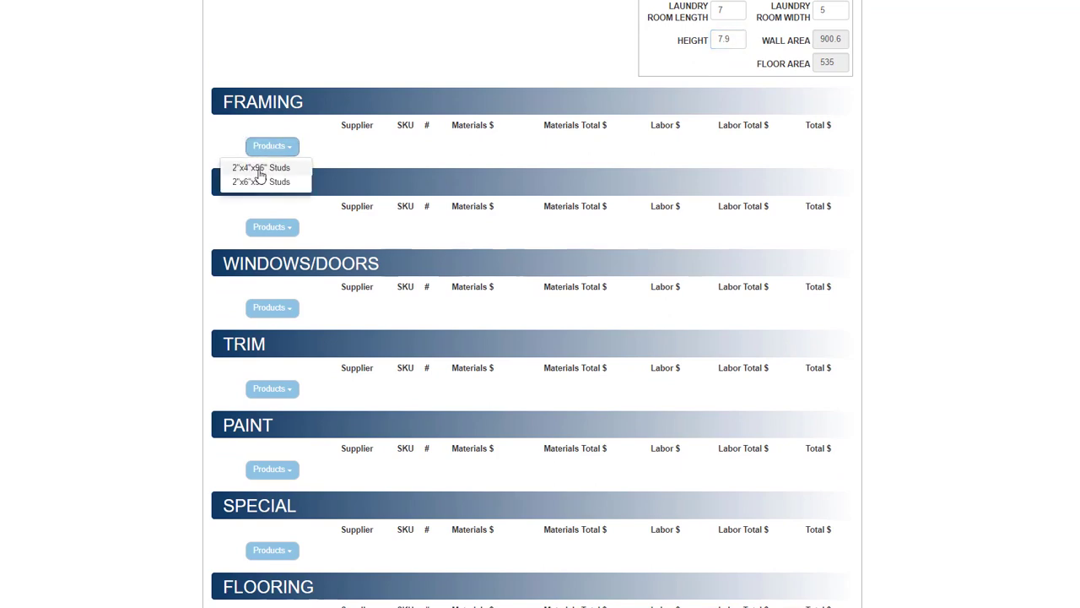
click(260, 167)
scroll(402, 193, up, 4)
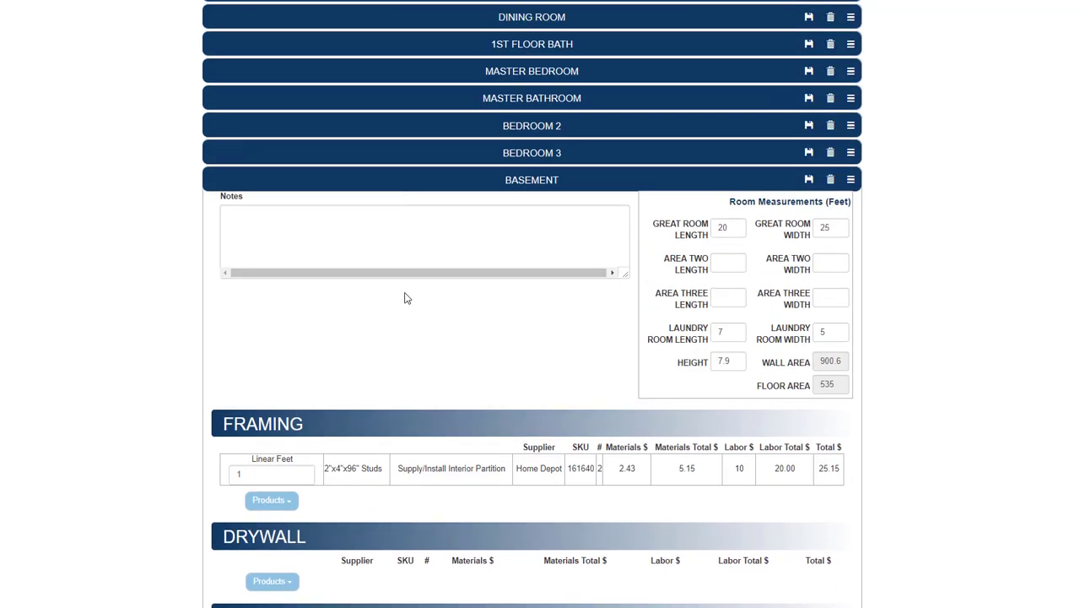
scroll(402, 323, down, 2)
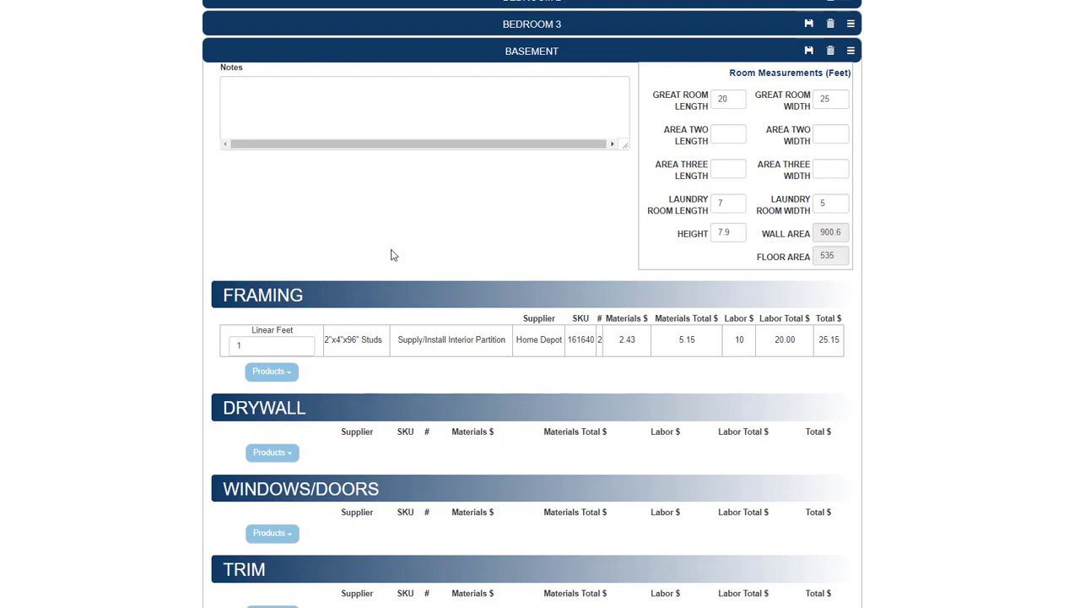
double_click(271, 346)
text(90)
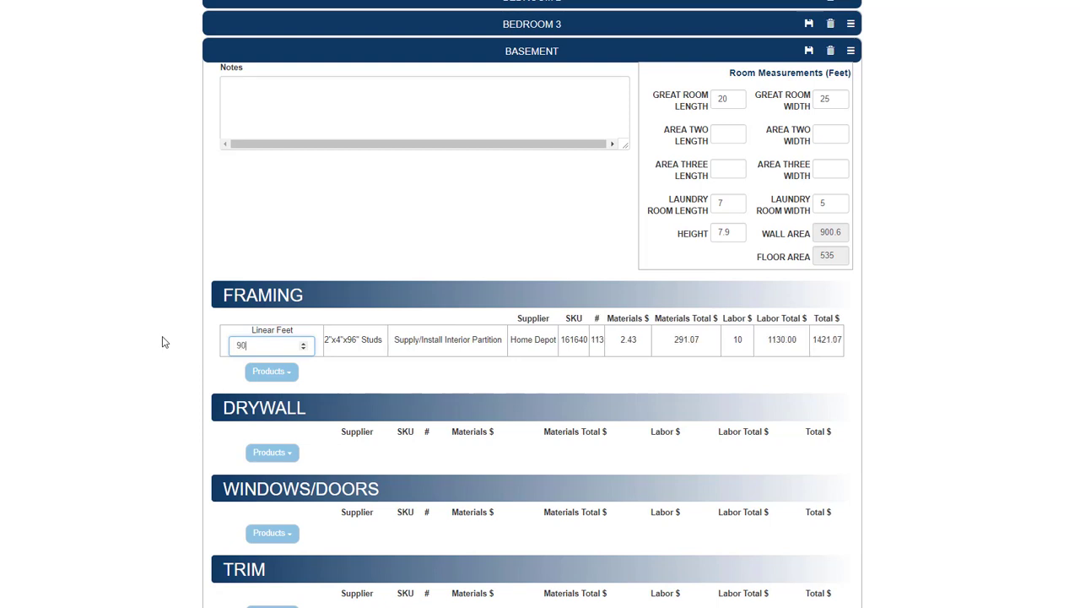
click(164, 342)
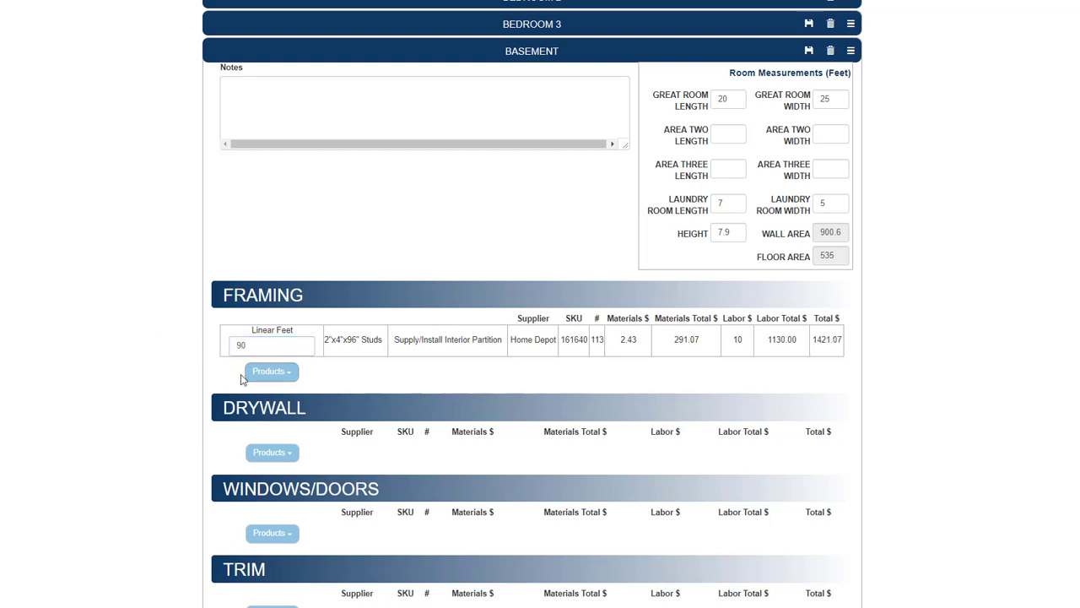
- Add 1/2"x4'x12' Gypsum Board to the Basement's Drywall list
scroll(241, 374, down, 2)
click(267, 262)
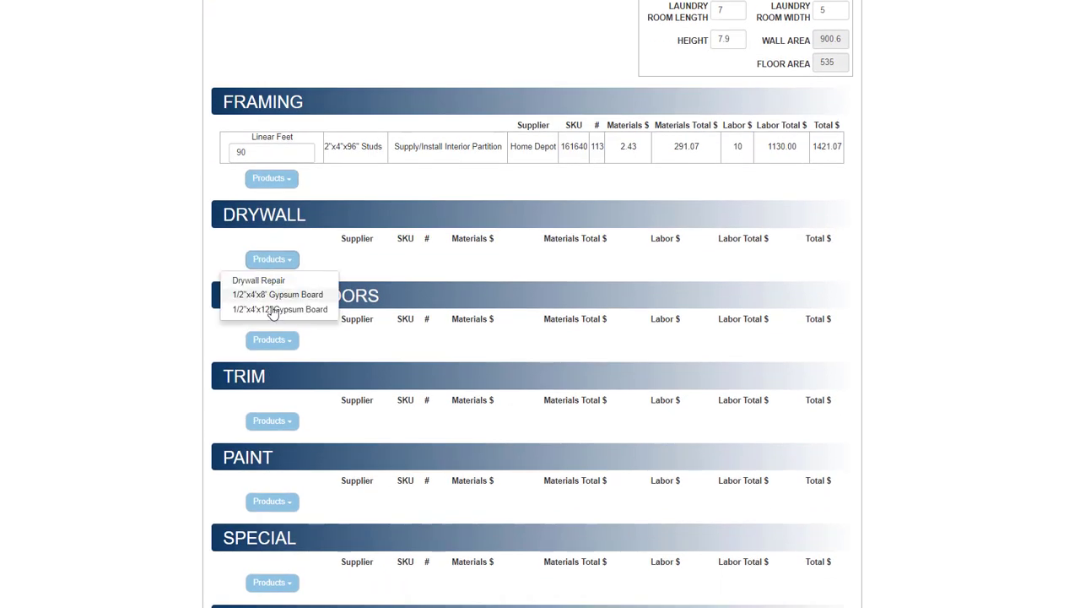
click(275, 313)
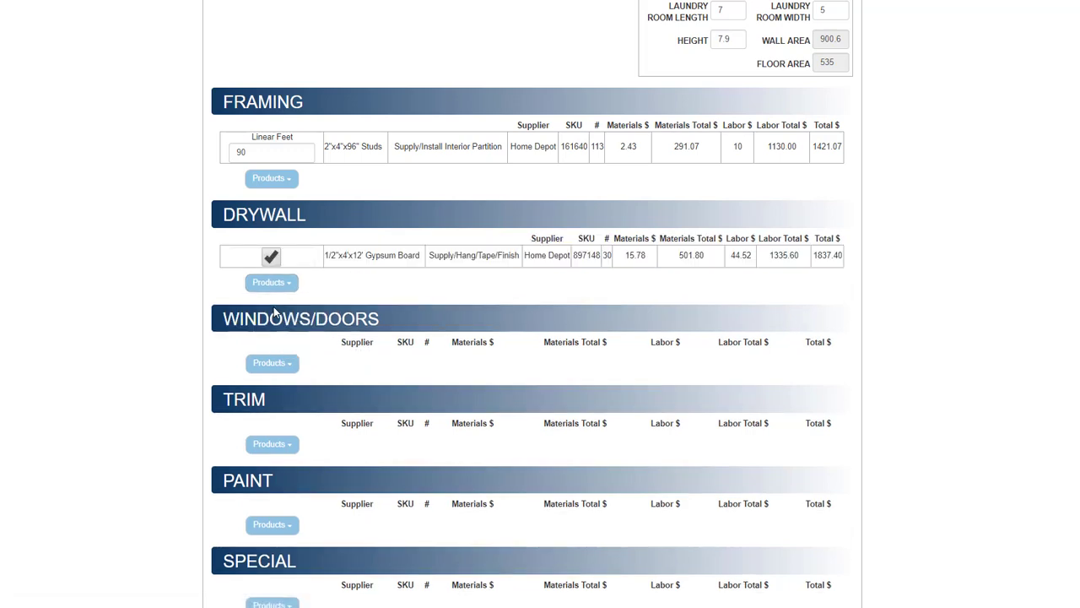
- Add a 30" 6-Panel Prehung Interior Door and a Defiant Hartford Satin Nickel Privacy Knob to the Basement's Windows/Doors list
scroll(272, 310, down, 2)
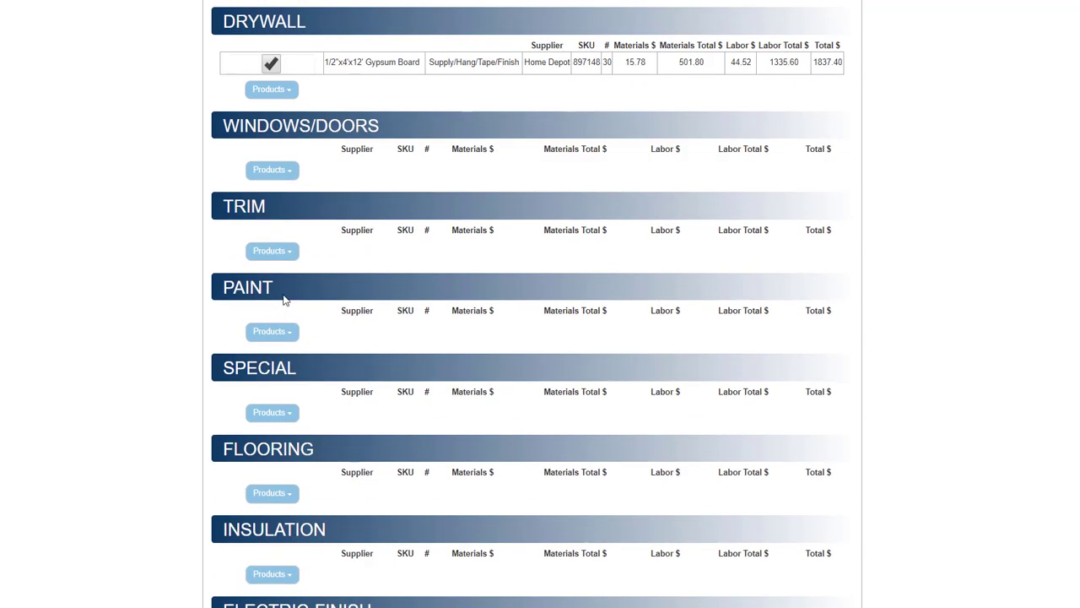
click(270, 172)
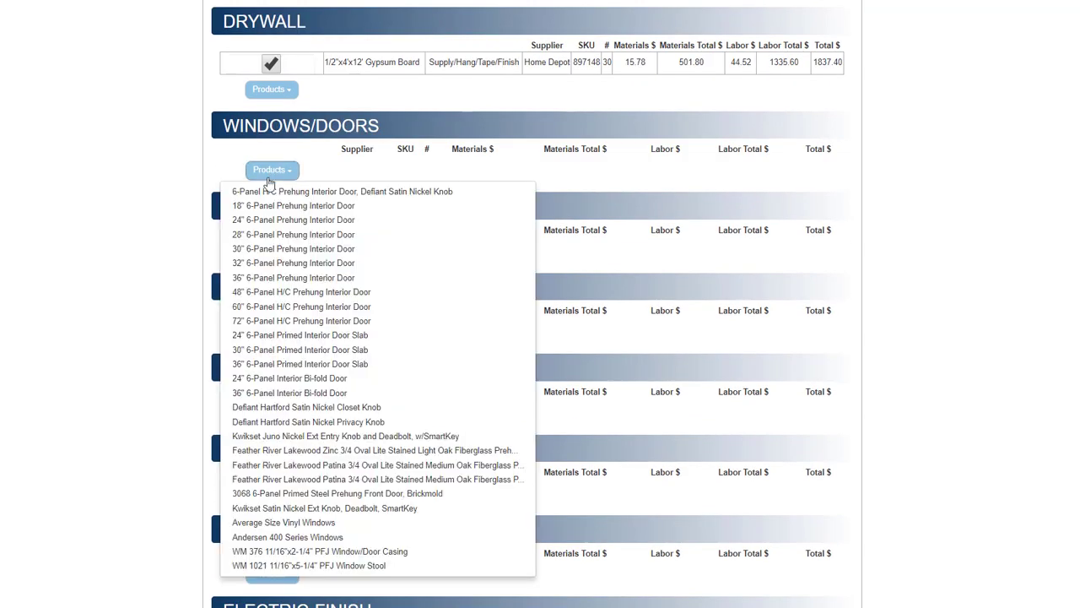
click(258, 248)
click(272, 203)
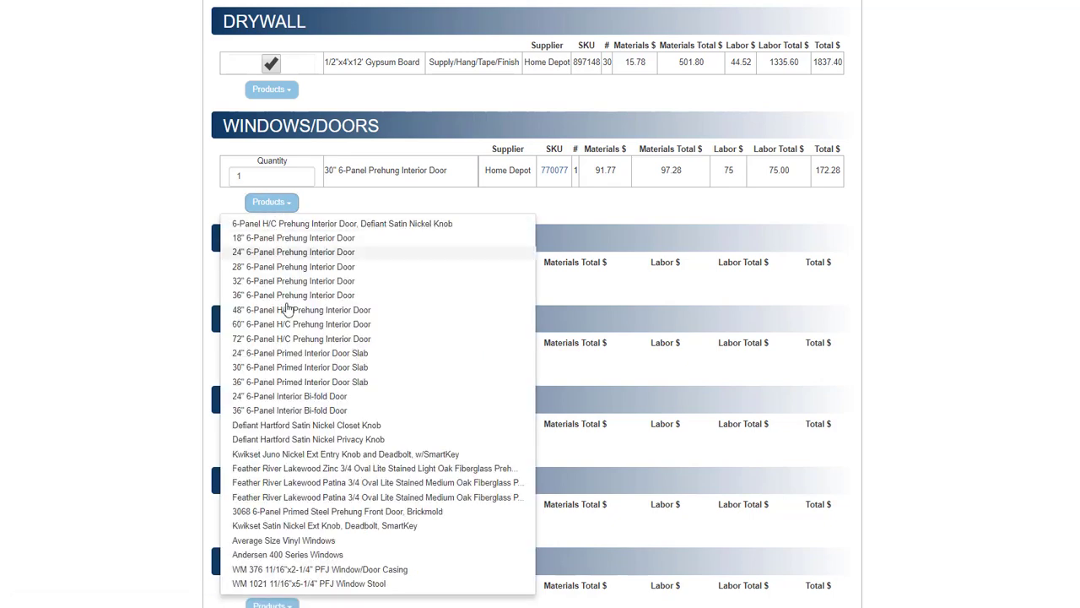
click(273, 442)
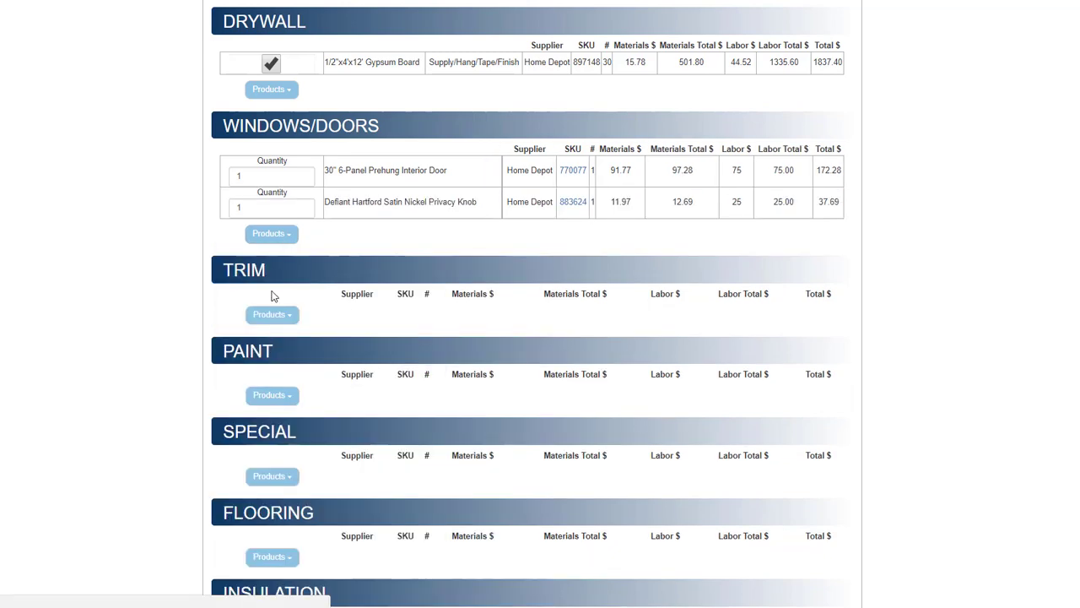
- Add Average Size Vinyl Windows to the Basement's Windows/Doors list and set their quantity to 4
click(275, 235)
scroll(264, 381, down, 3)
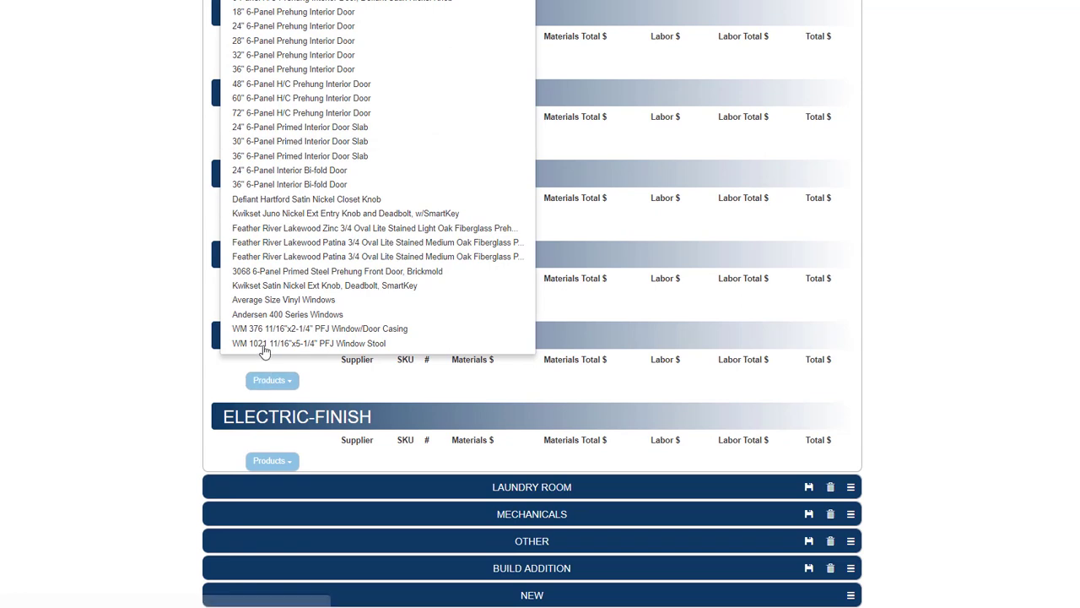
click(271, 302)
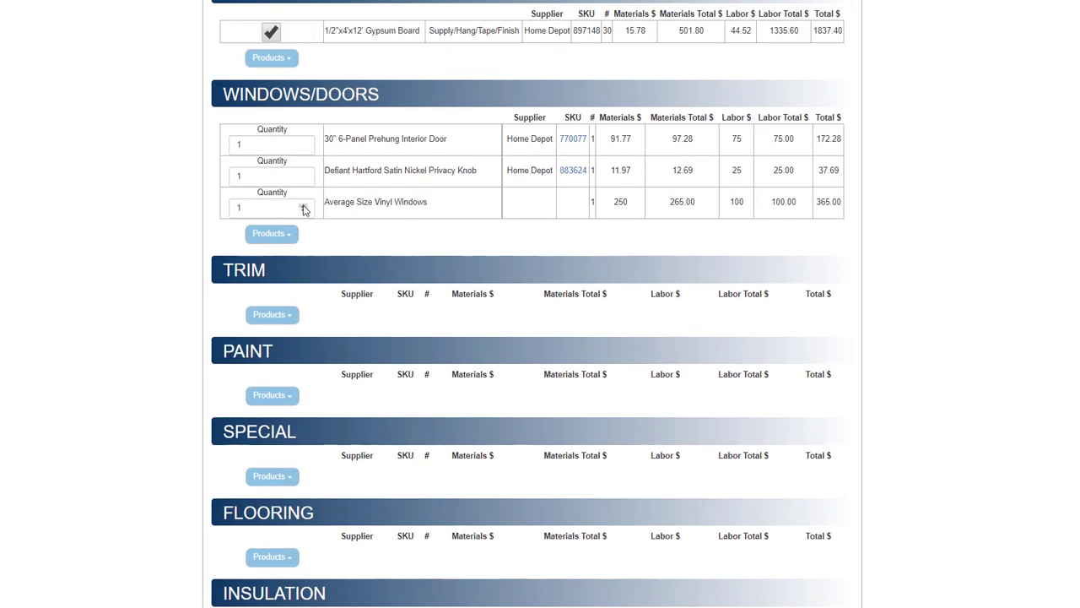
click(303, 205)
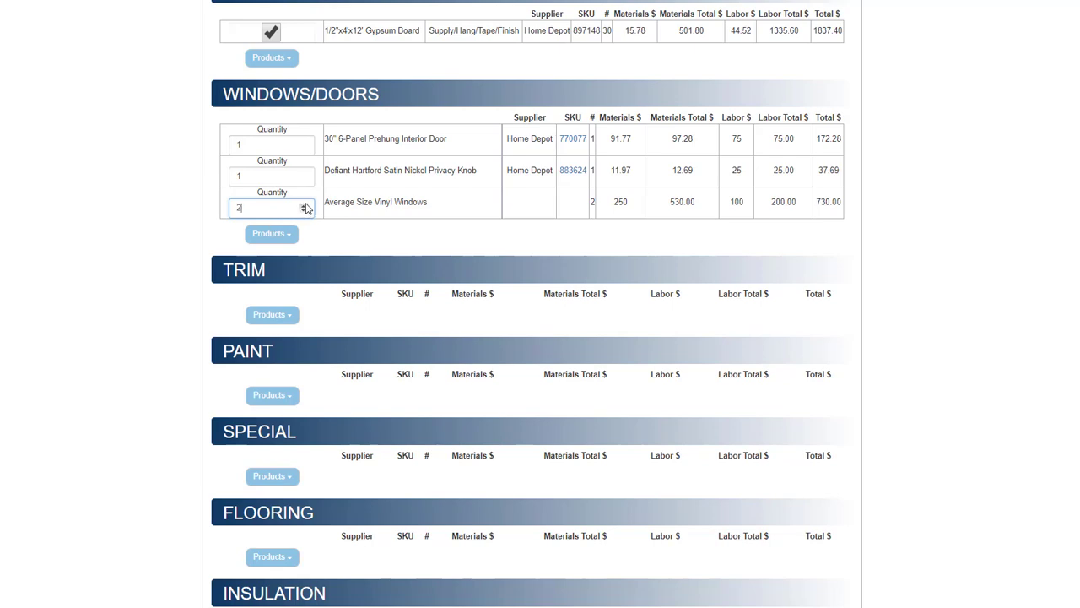
click(304, 205)
click(304, 207)
scroll(258, 241, down, 4)
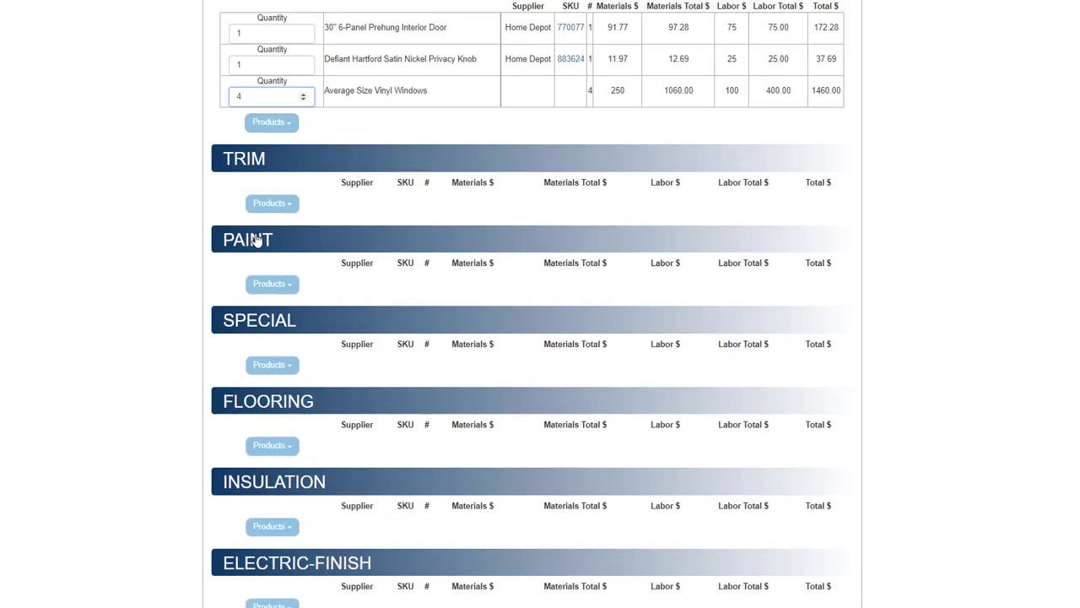
- Add the Mohawk Westin Hill or Power Play carpet to the Basement's Flooring, and one coat Primer and Sherwin Williams ProMar 200 Eggshell to its Paint list
click(267, 236)
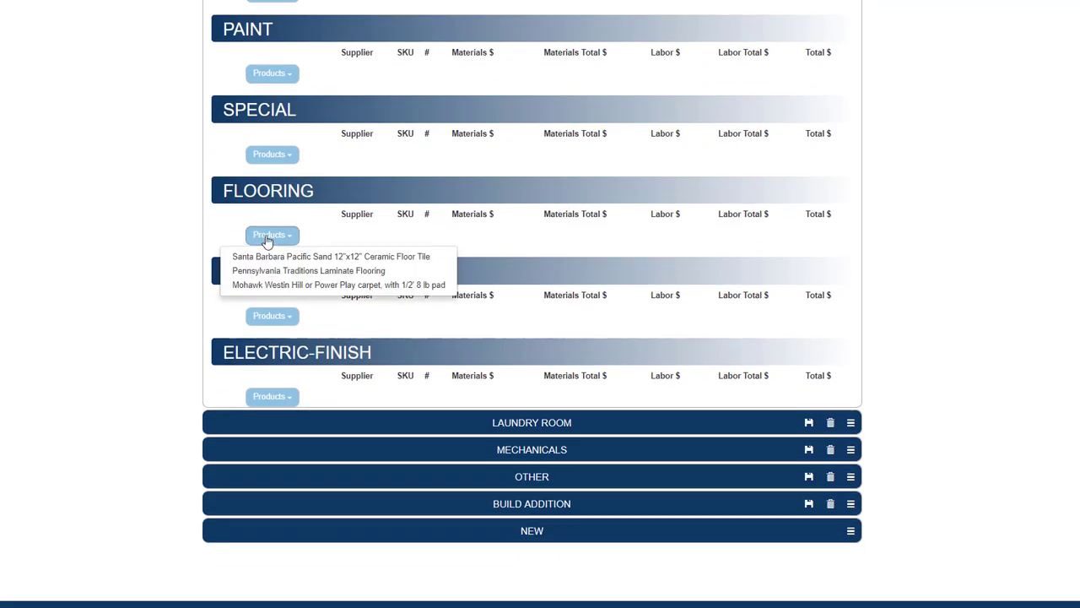
click(270, 286)
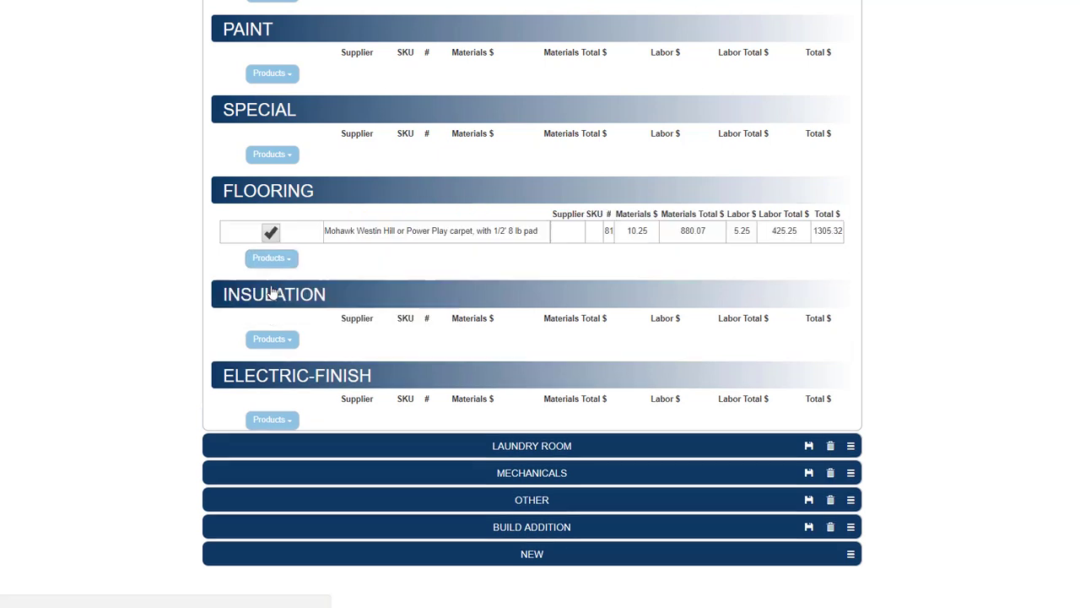
click(275, 74)
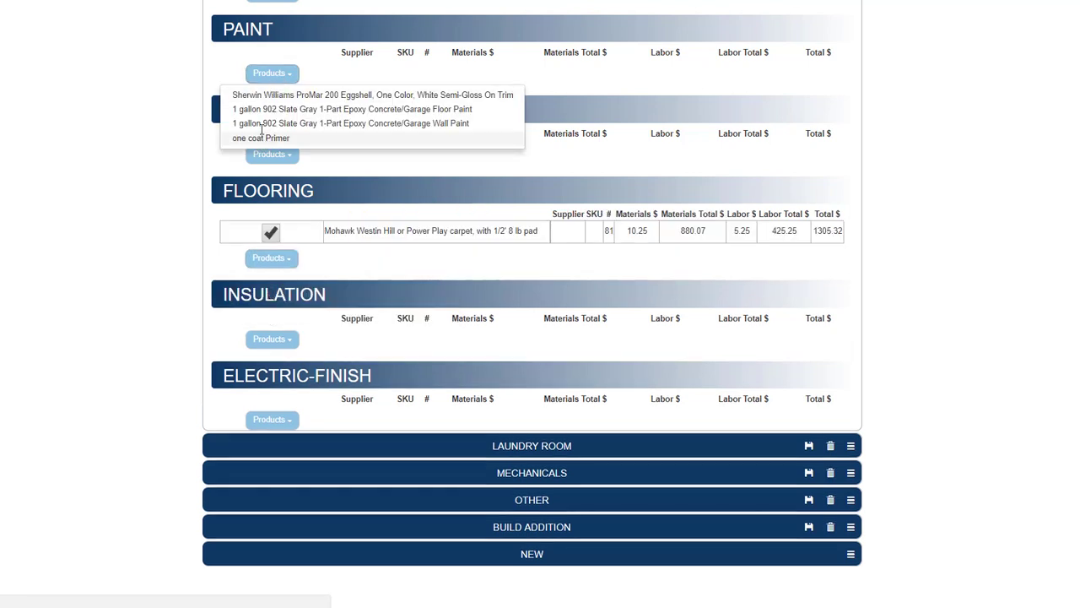
click(261, 138)
click(270, 97)
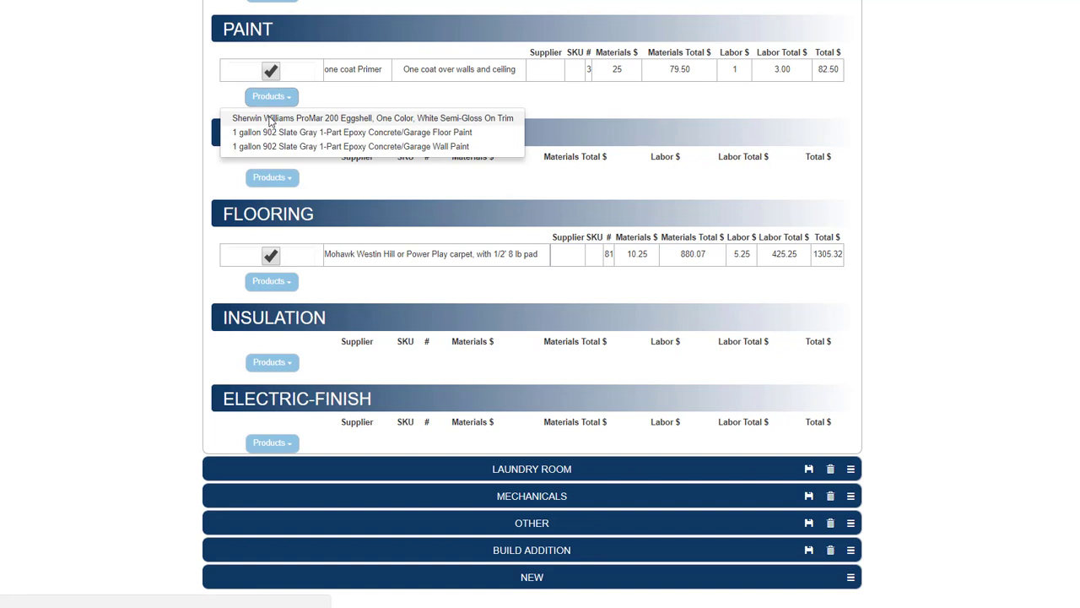
click(270, 118)
- Add R-15 Kraft Faced Insulation Batts to the Basement's Insulation and 10 of the 6" Aluminum Recessed IC lights to its Electric-Finish list
click(270, 396)
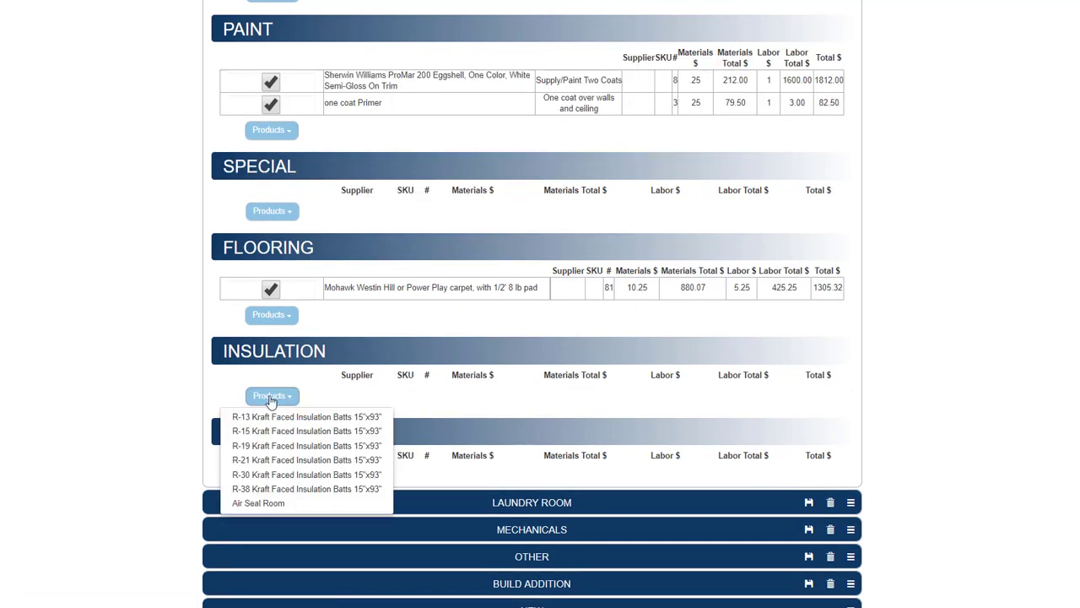
click(270, 432)
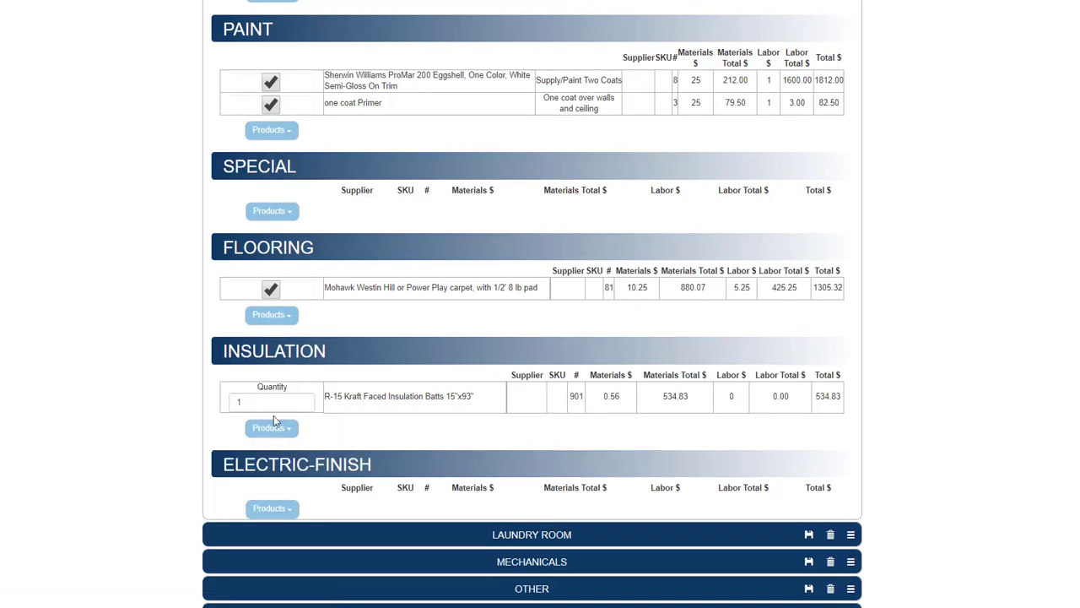
scroll(273, 420, down, 2)
click(271, 347)
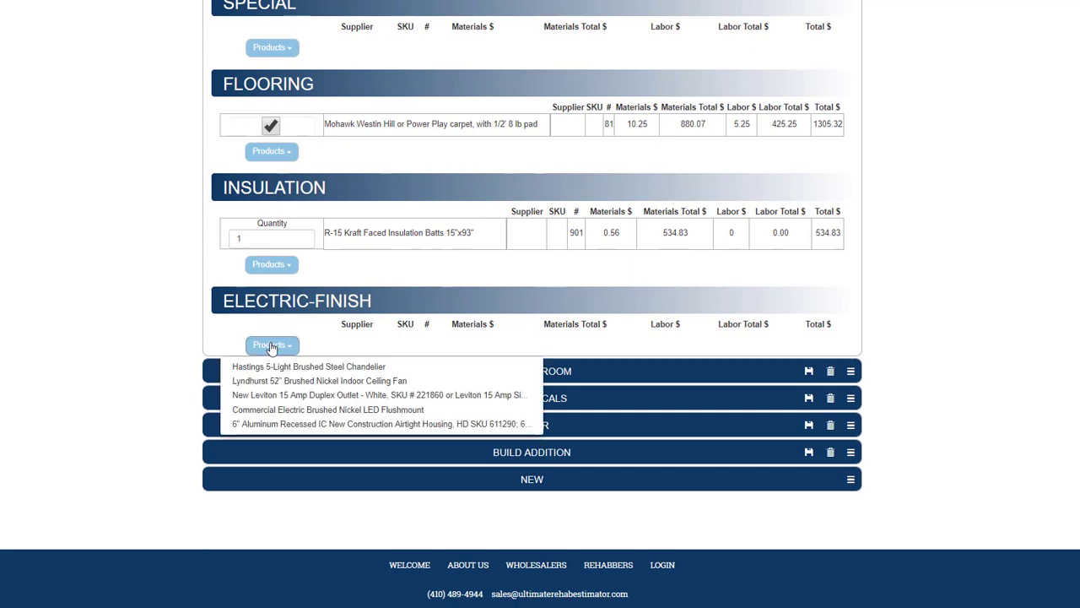
click(269, 427)
drag(253, 365, 217, 361)
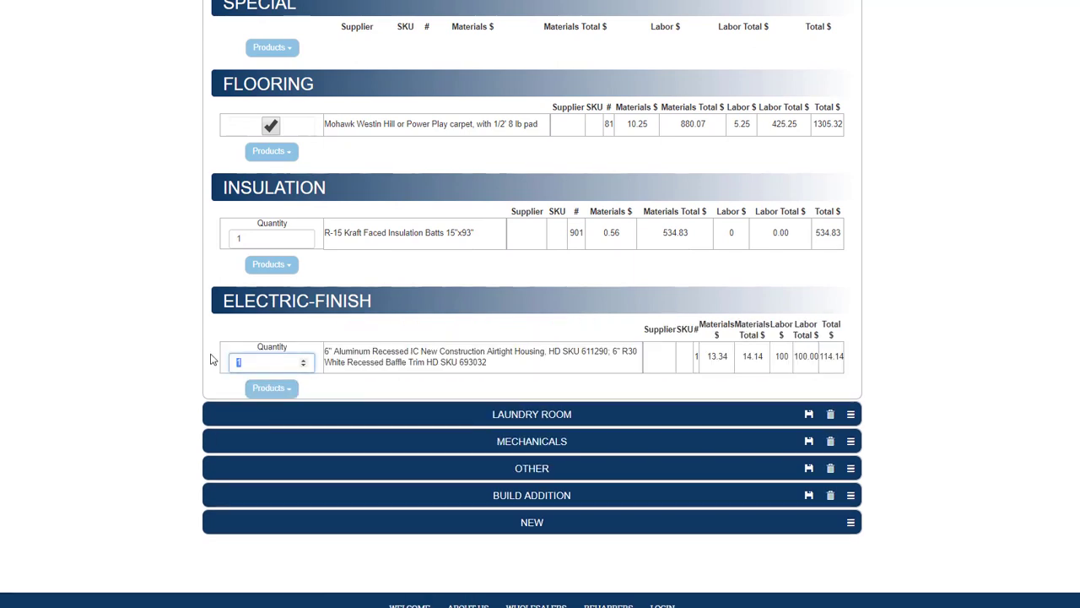
text(10)
key(Tab)
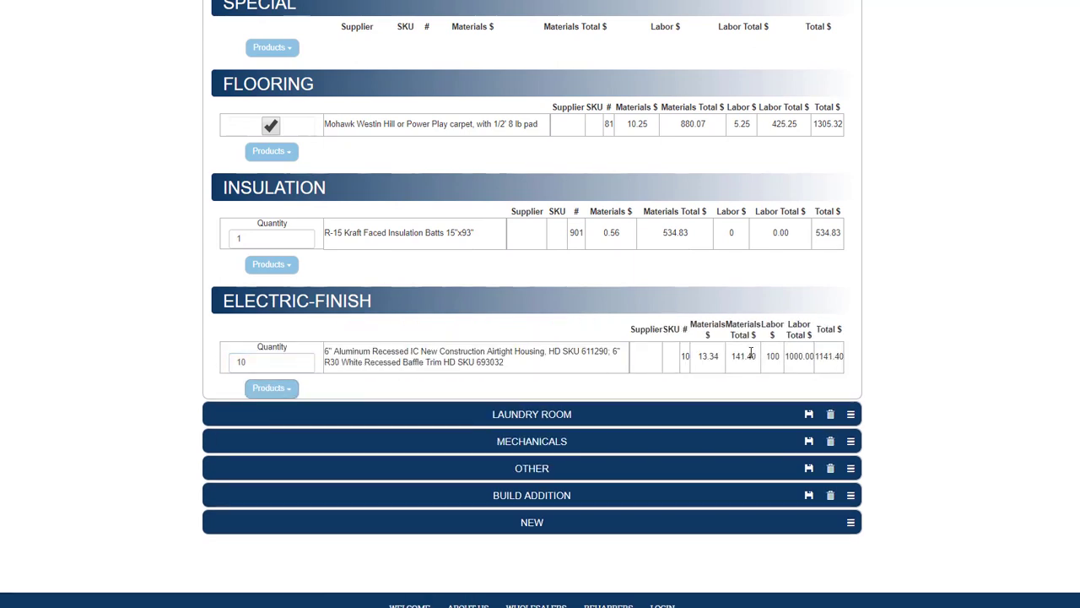
- Save the Basement's entries and collapse its section
scroll(751, 354, up, 14)
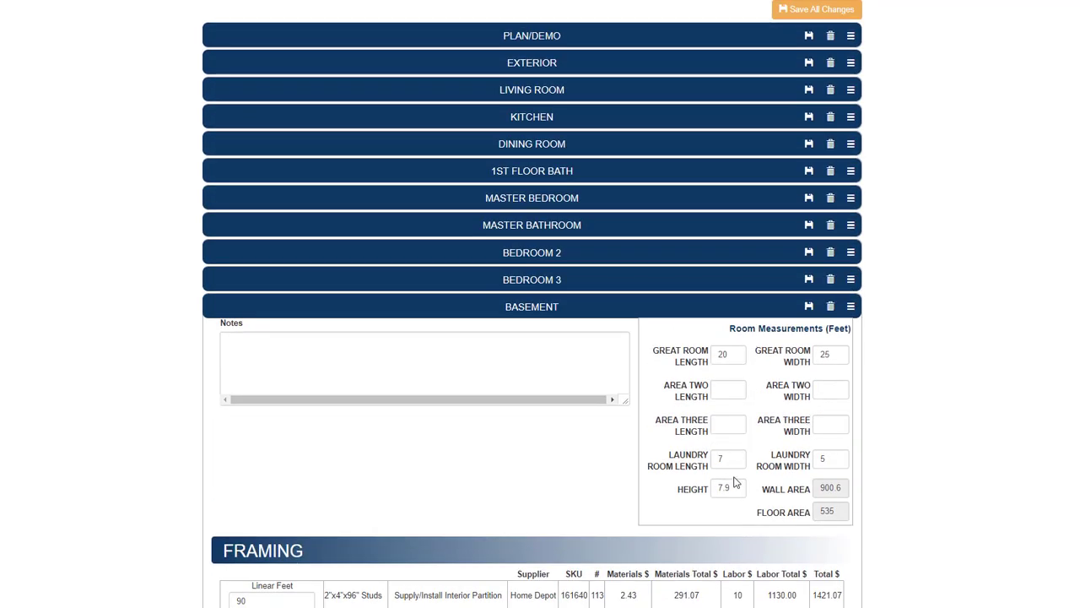
click(810, 308)
click(852, 307)
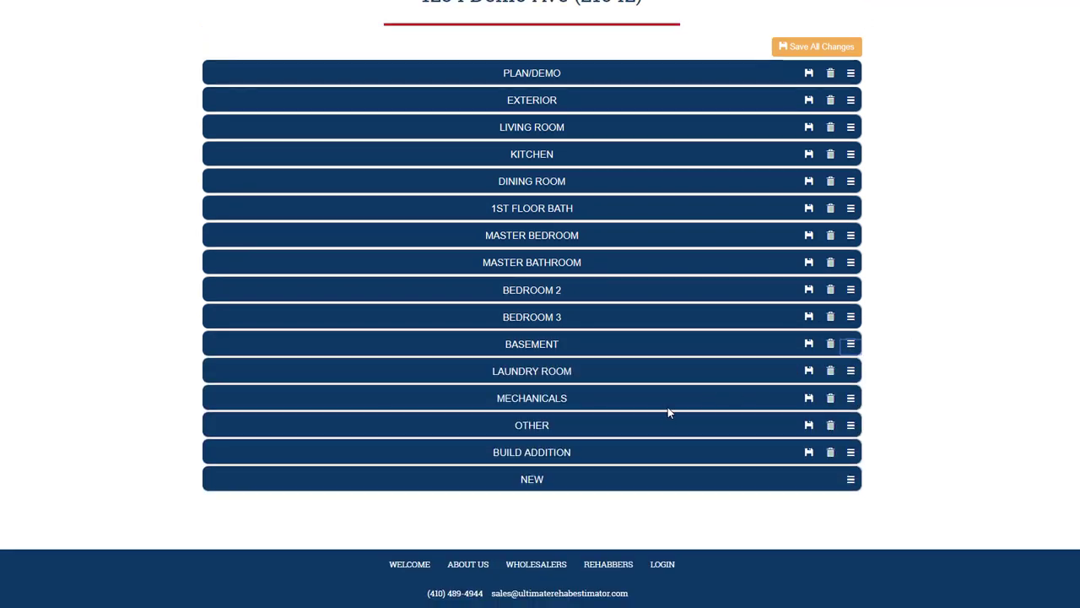
- Delete the Laundry Room, Other and Build Addition sections from the estimate
click(830, 372)
click(831, 427)
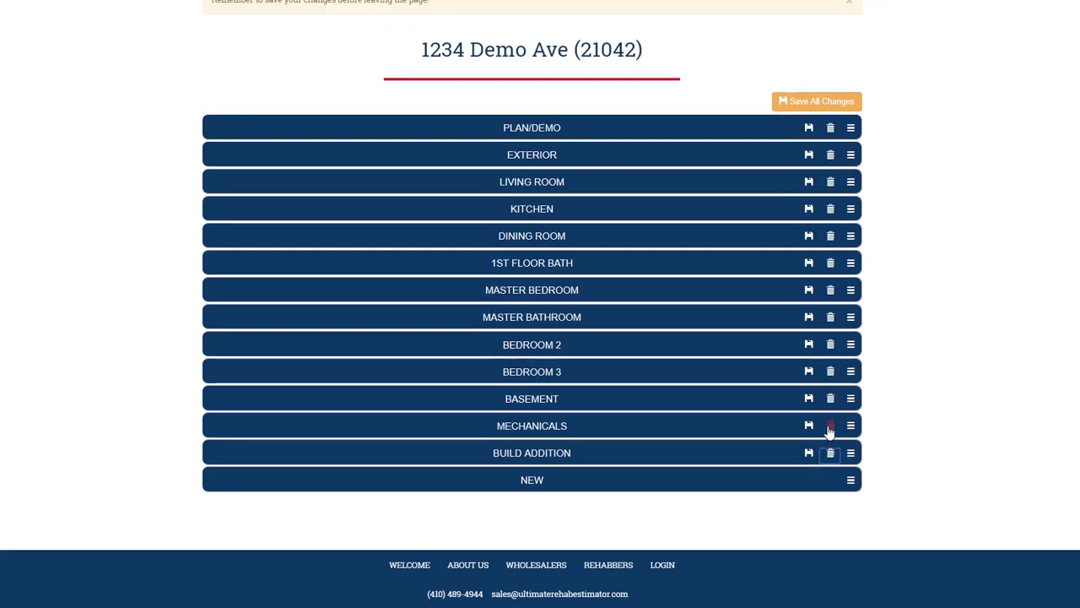
click(831, 454)
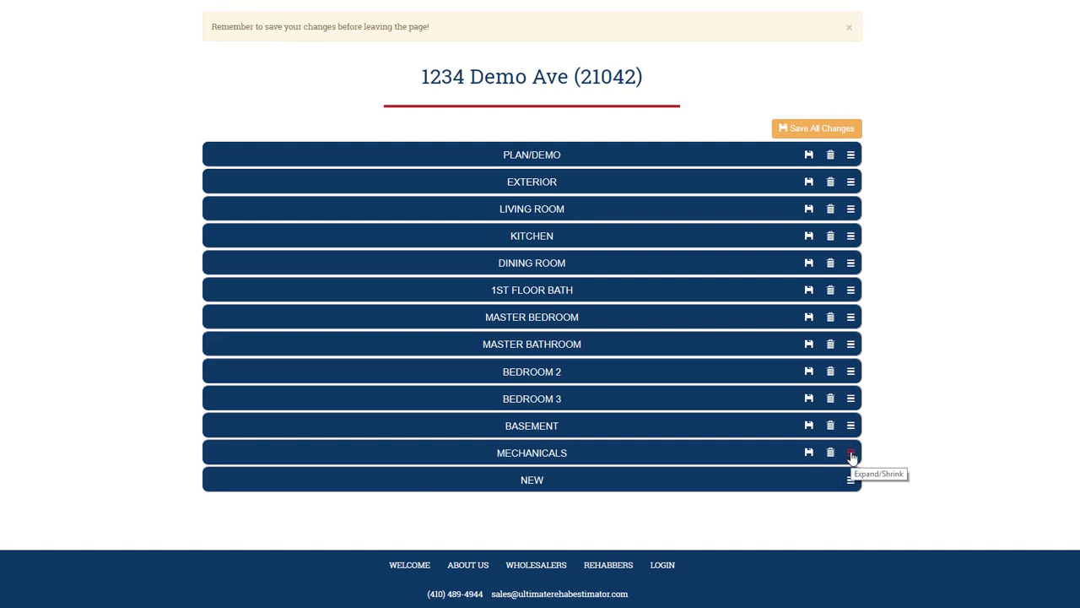
- Expand the Mechanicals section and add Generic Gas Fired Forced Hot Air Heating, AC, Ductwork to its HVAC list
click(851, 453)
scroll(363, 316, down, 3)
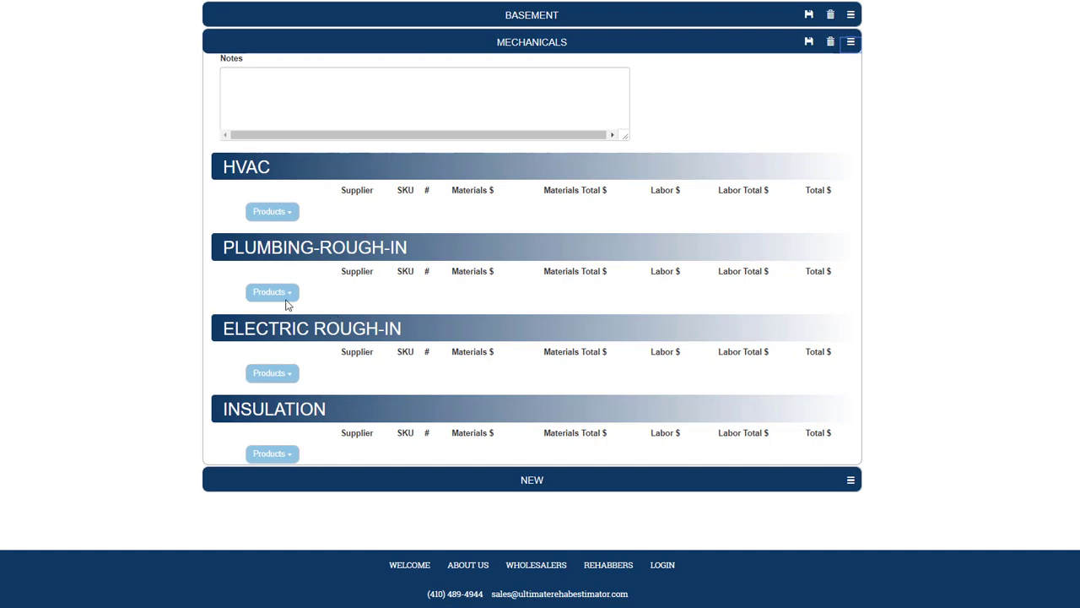
click(276, 213)
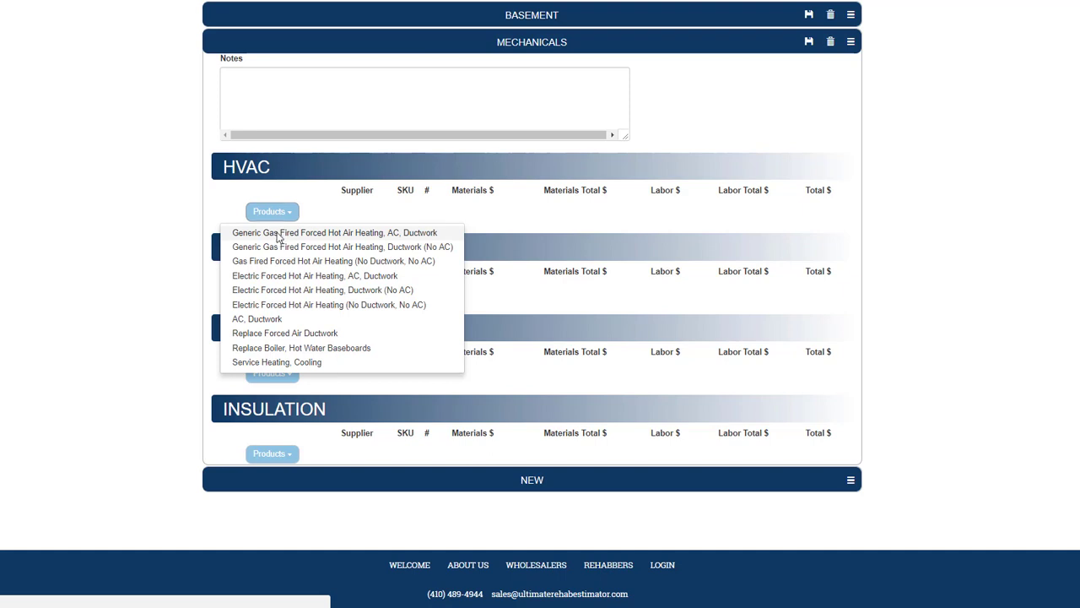
click(276, 234)
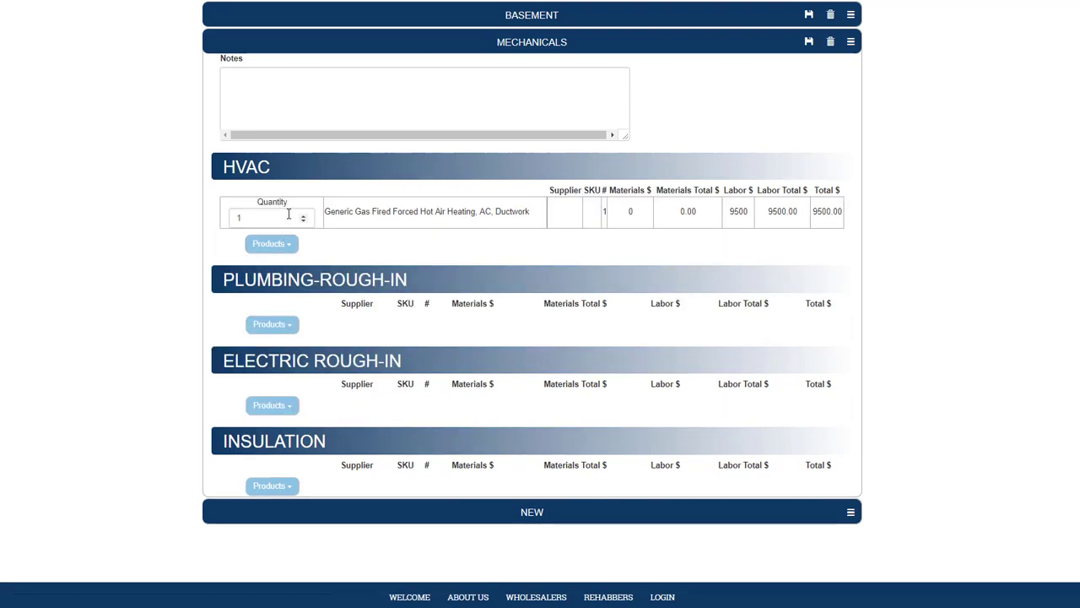
- Add New Plumbing For Entire House (1,500 sq. ft 3/2 House) and a Rheem 50 Gal Natural Gas Water Heater to the Mechanicals' Plumbing-Rough-In list
click(270, 328)
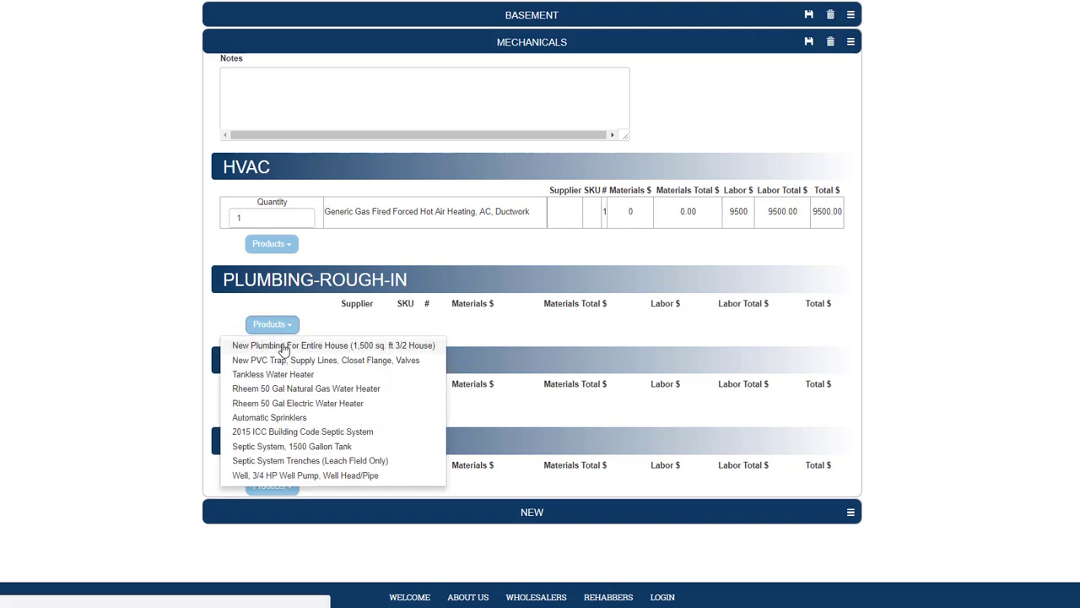
click(283, 349)
scroll(285, 349, down, 1)
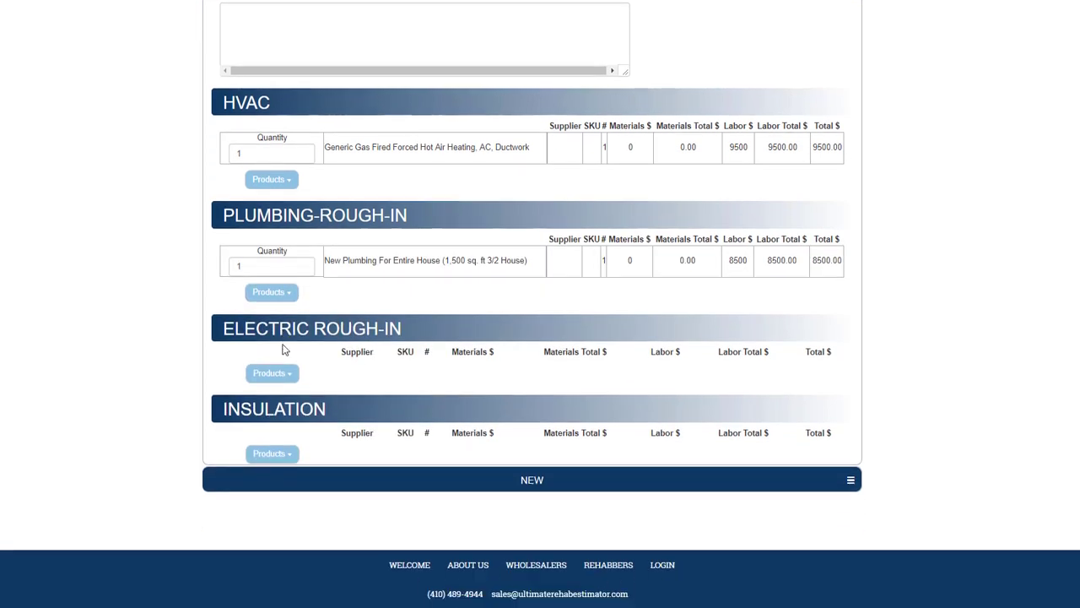
click(270, 295)
click(270, 341)
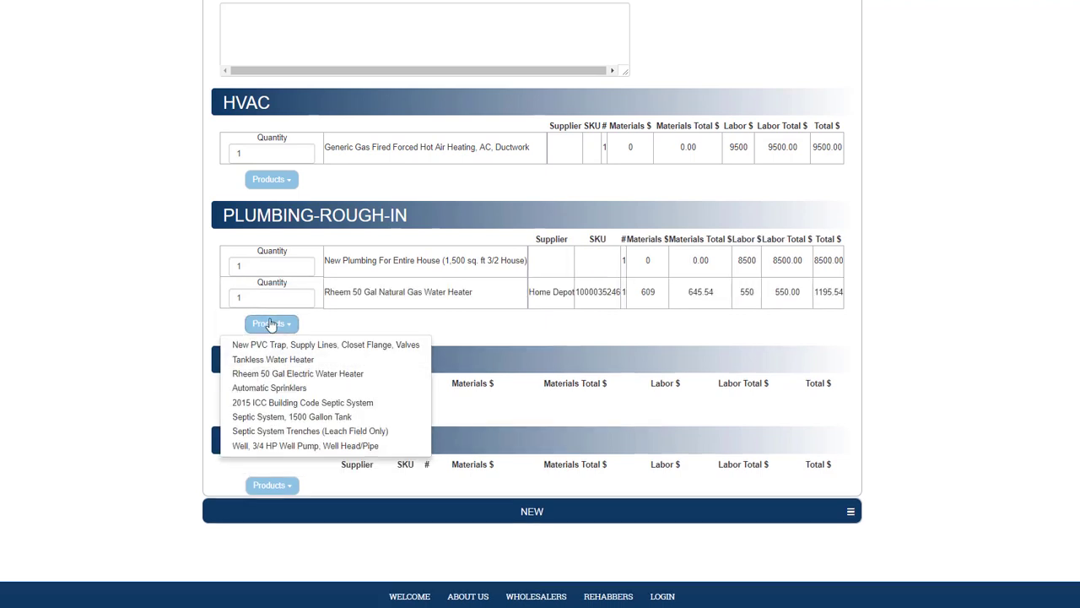
click(270, 324)
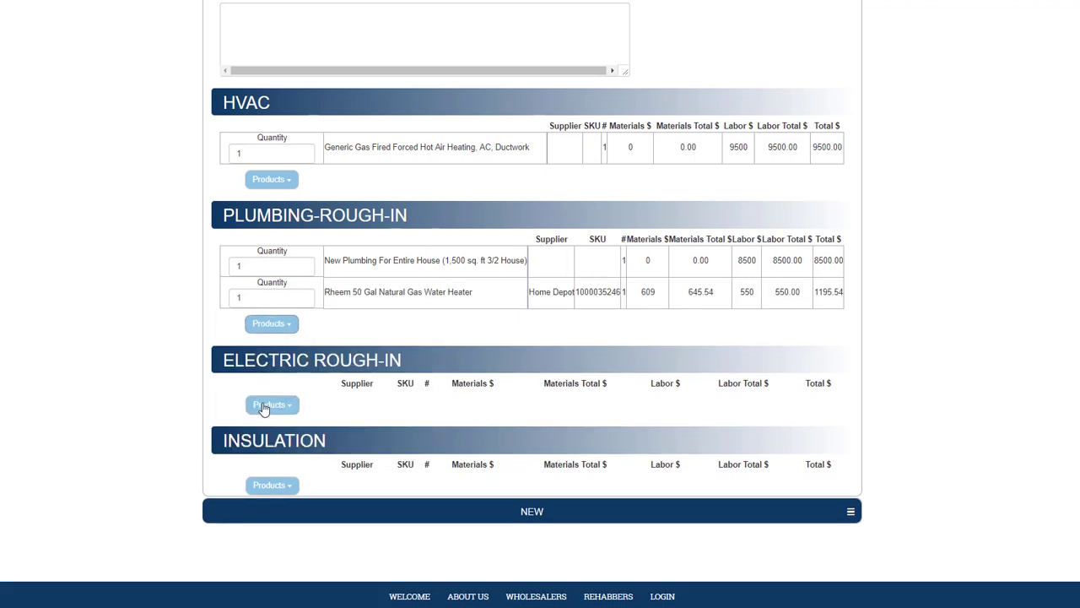
- Add Service And Panel (Total Amps) to the Mechanicals' Electric Rough-In list and collapse the Mechanicals section
click(266, 405)
scroll(270, 408, down, 1)
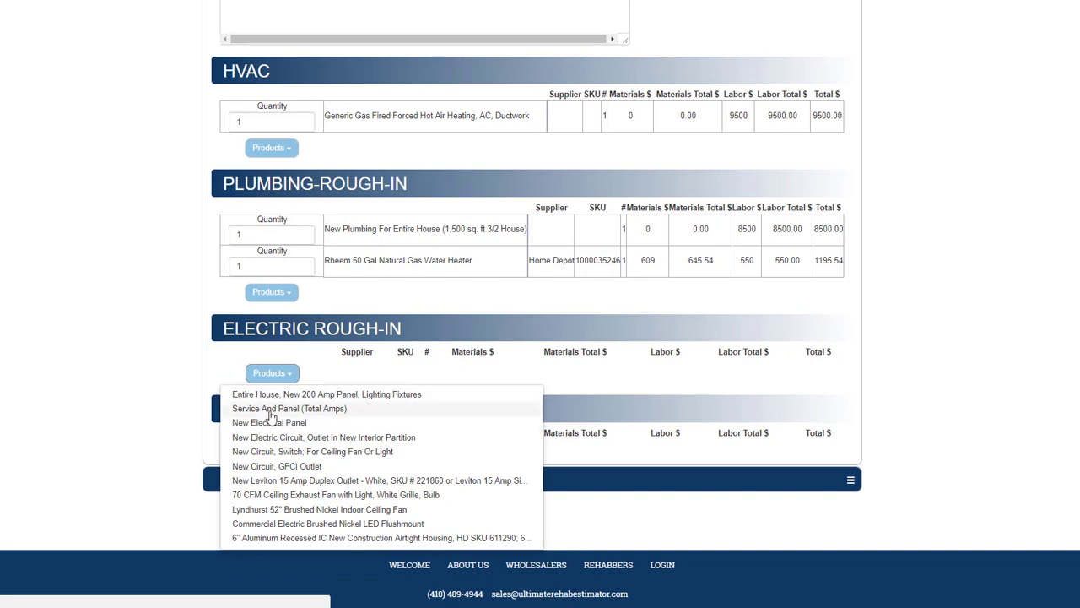
click(274, 410)
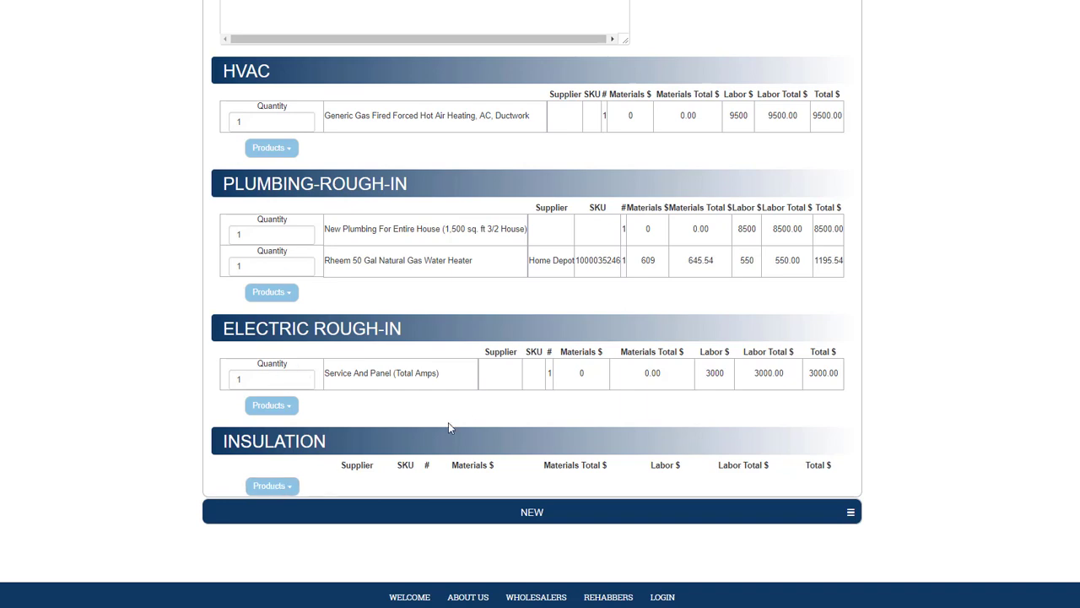
scroll(478, 417, up, 1)
scroll(477, 418, up, 5)
click(854, 450)
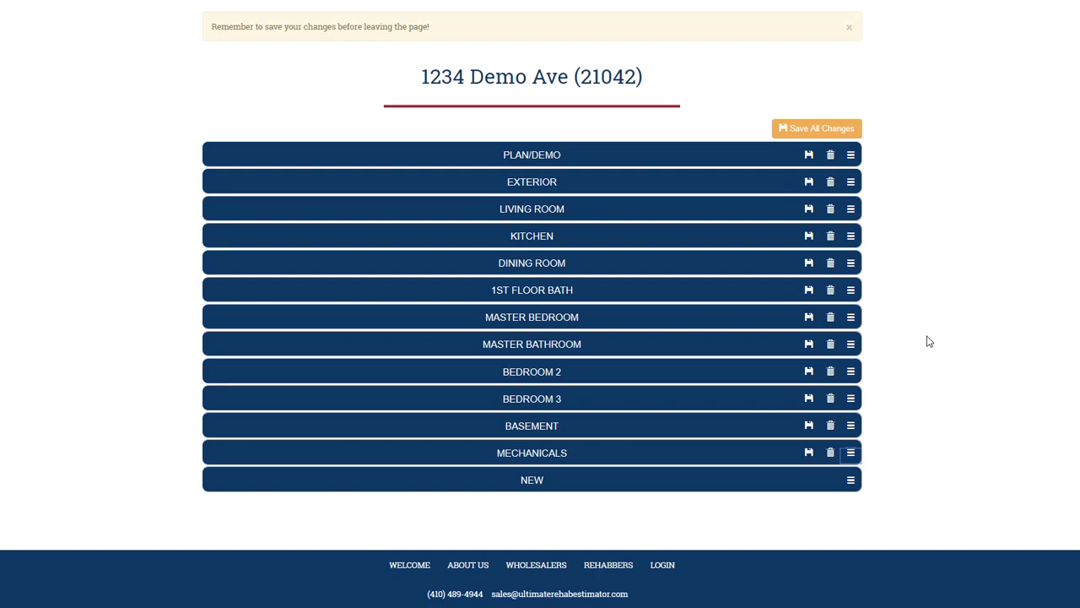
- Open the summary options for the property estimate
scroll(929, 341, up, 2)
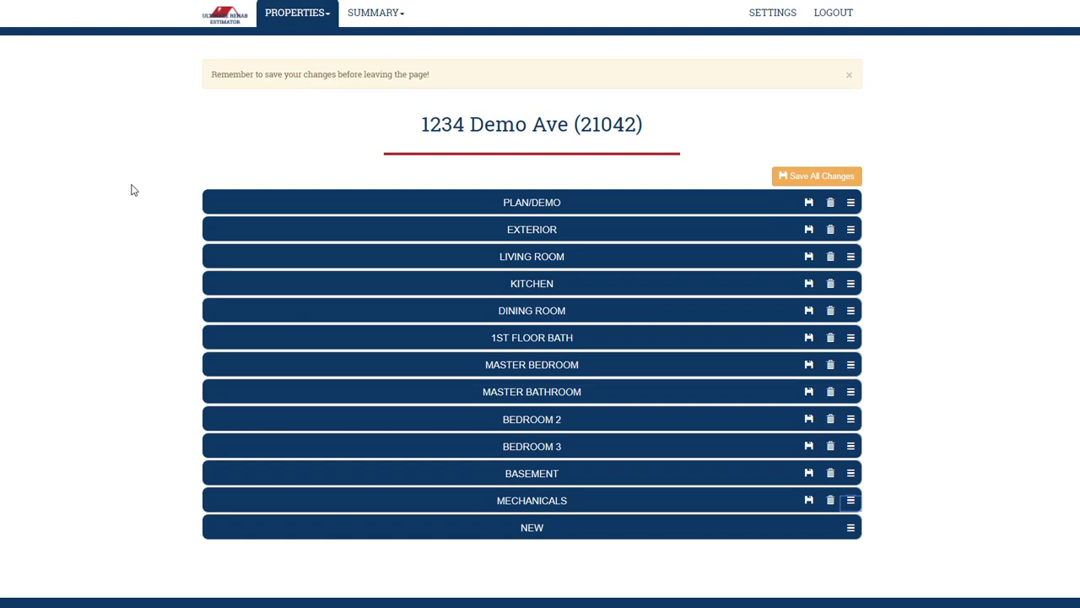
click(375, 17)
click(375, 17)
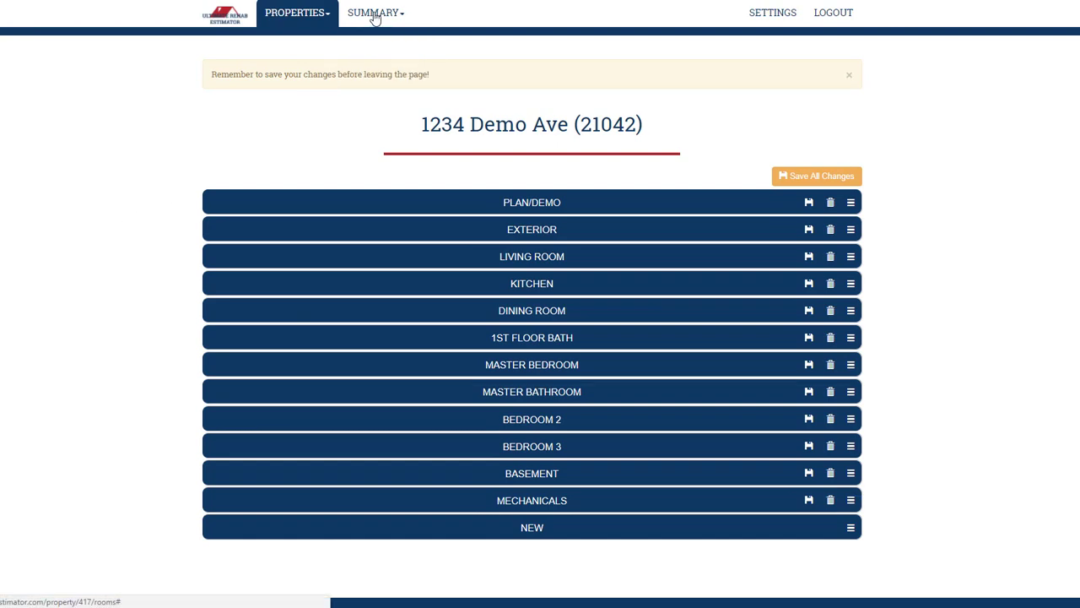